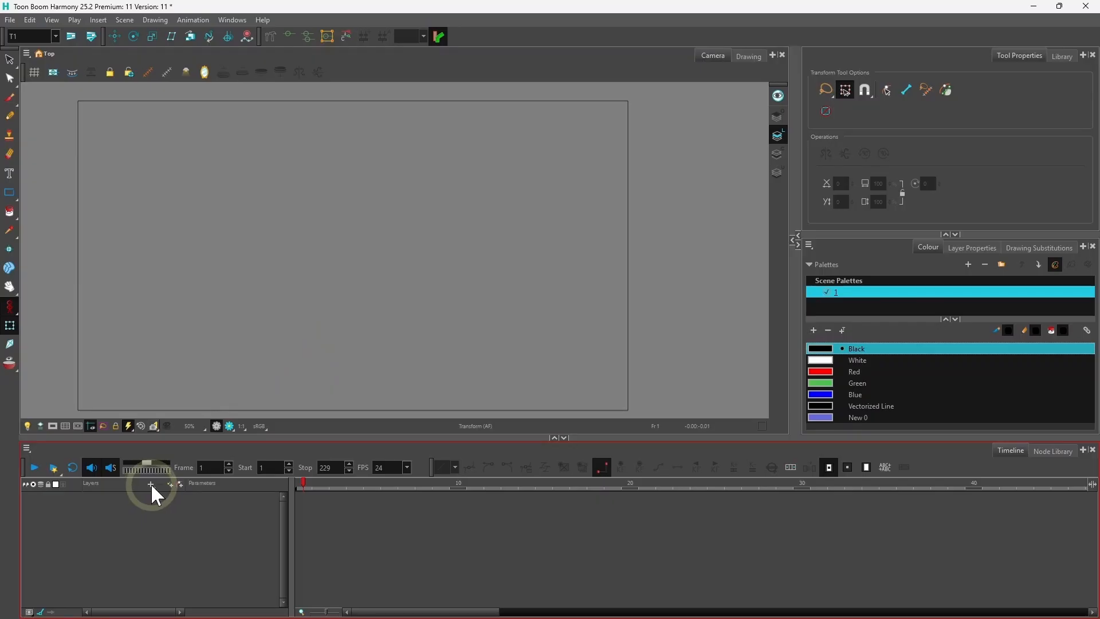
- Add a vector drawing layer named Drawing and draw a wide rectangle on it in the upper-left part of the camera frame
left_click(150, 485)
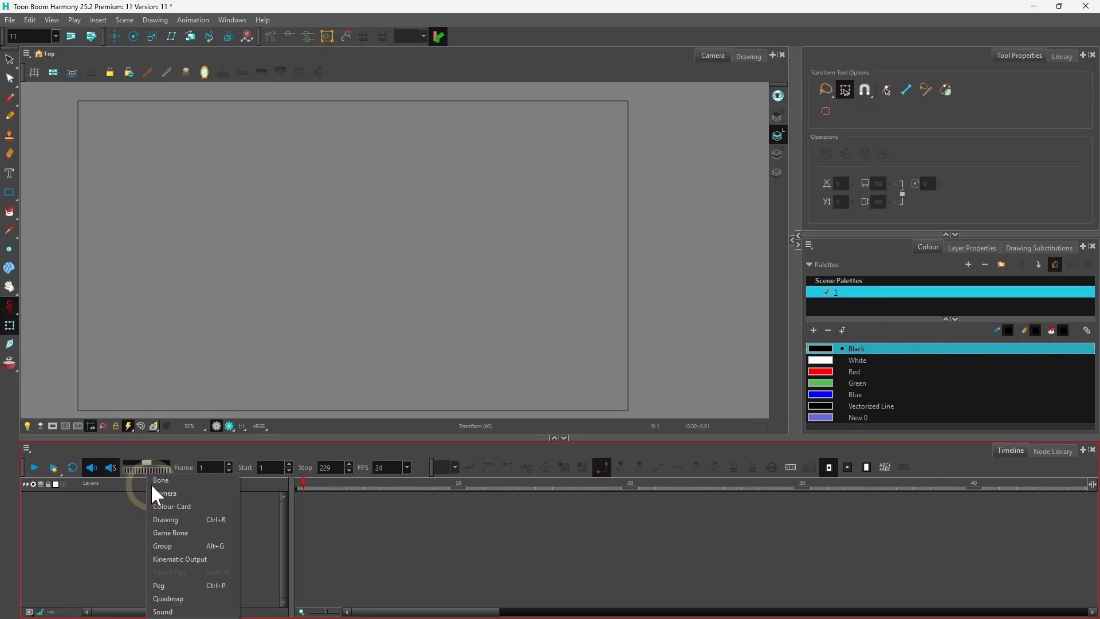
left_click(171, 522)
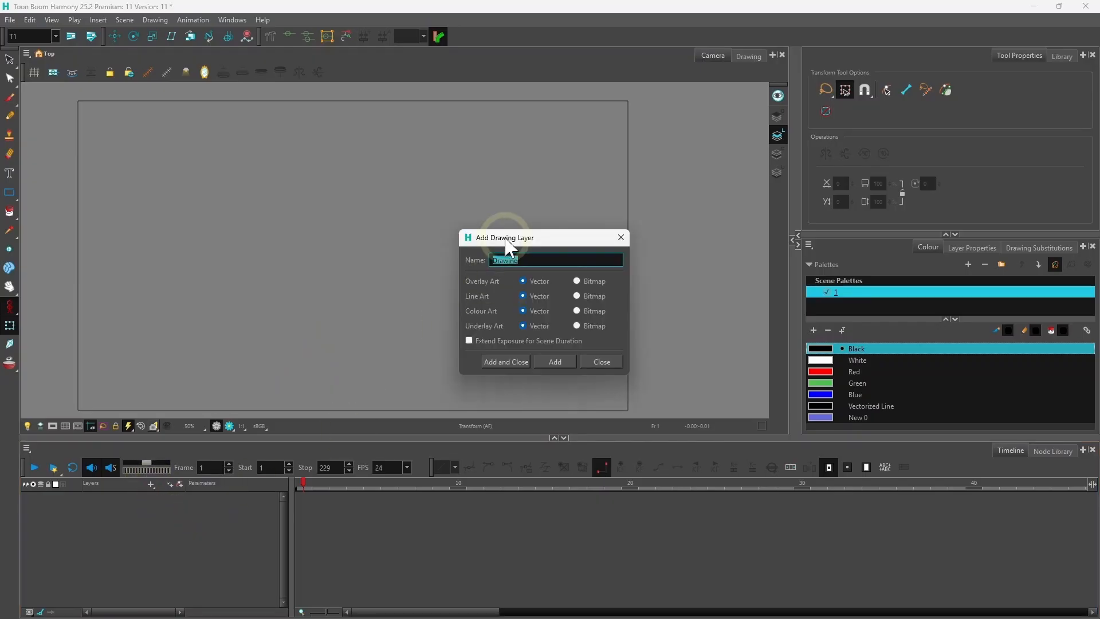
mouse_move(504, 240)
left_mouse_down()
mouse_move(265, 217)
mouse_move(282, 219)
left_mouse_up()
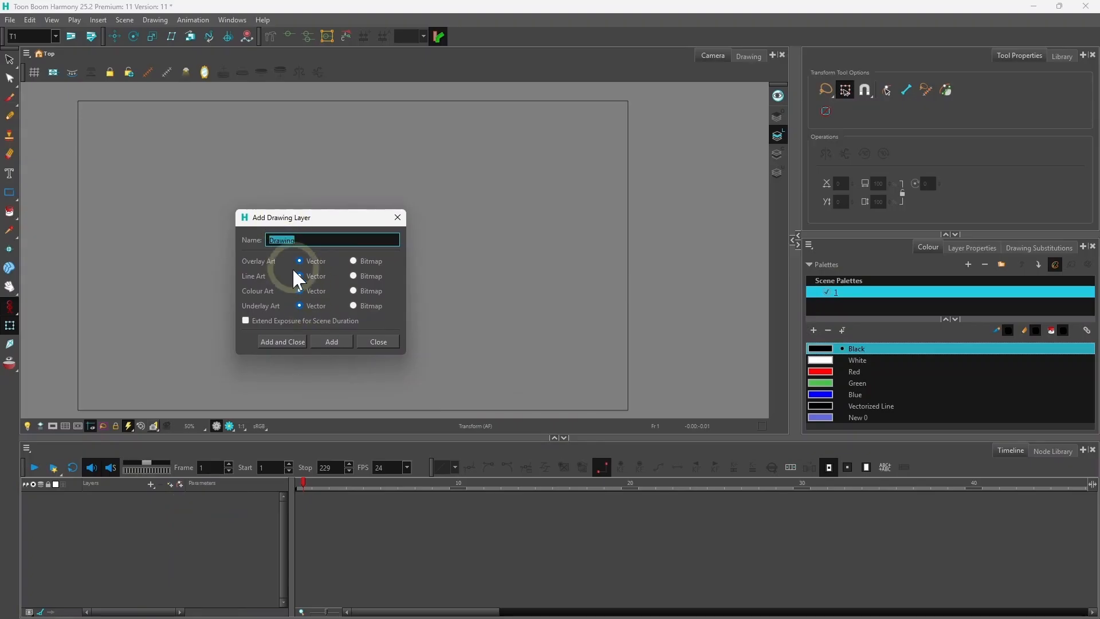
left_click(276, 342)
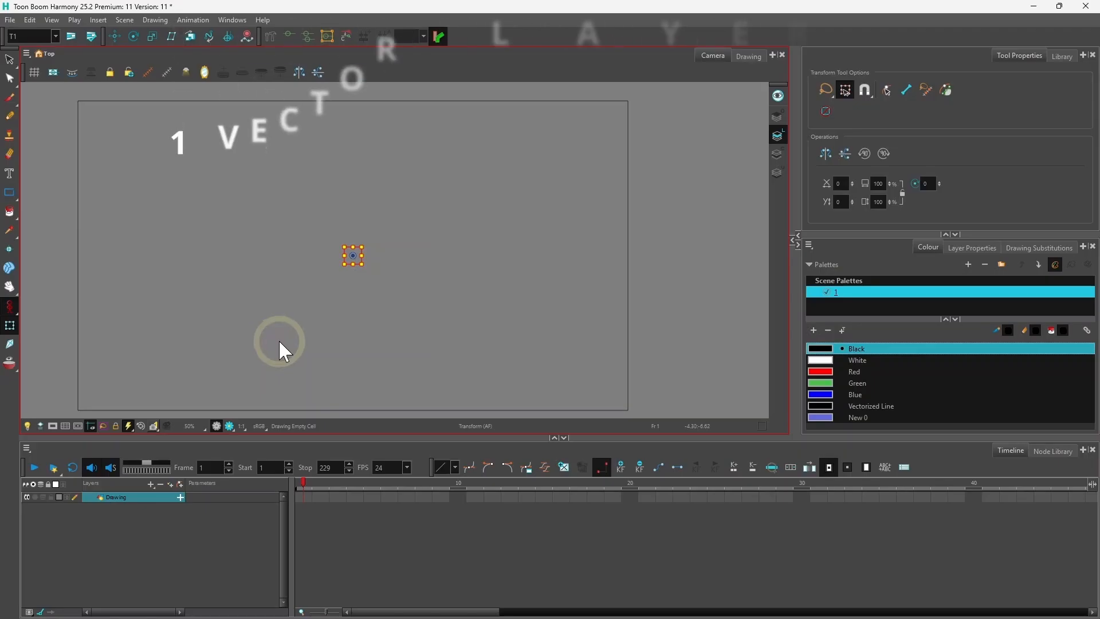
left_click(9, 192)
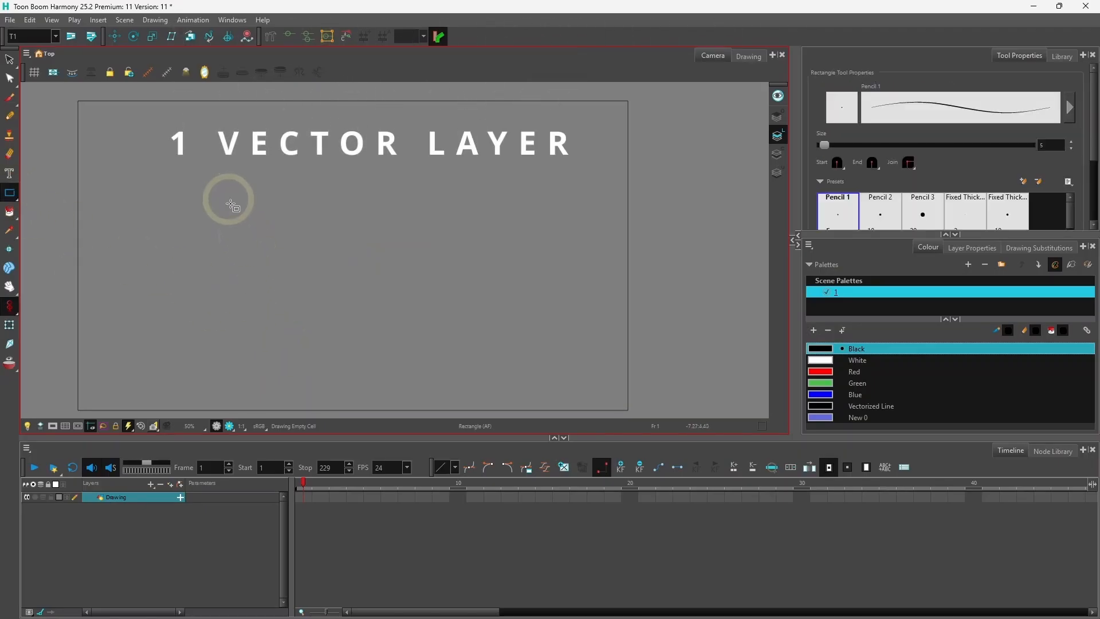
mouse_move(227, 198)
left_mouse_down()
mouse_move(373, 257)
mouse_move(367, 237)
left_mouse_up()
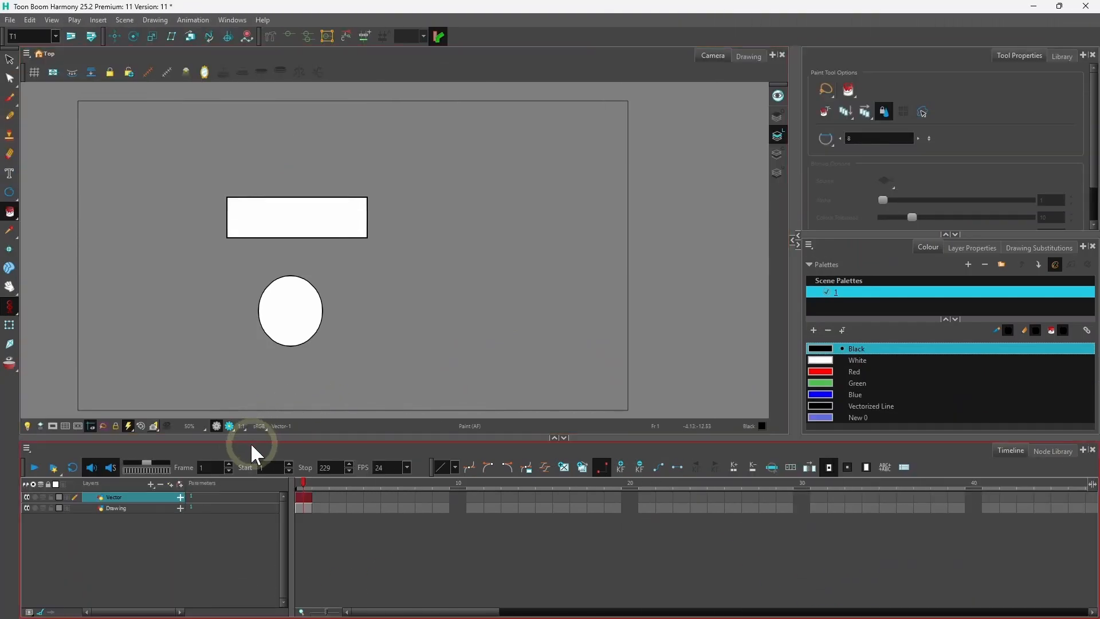
- Disable and re-enable the Vector layer, and do the same for the Drawing layer
left_click(27, 497)
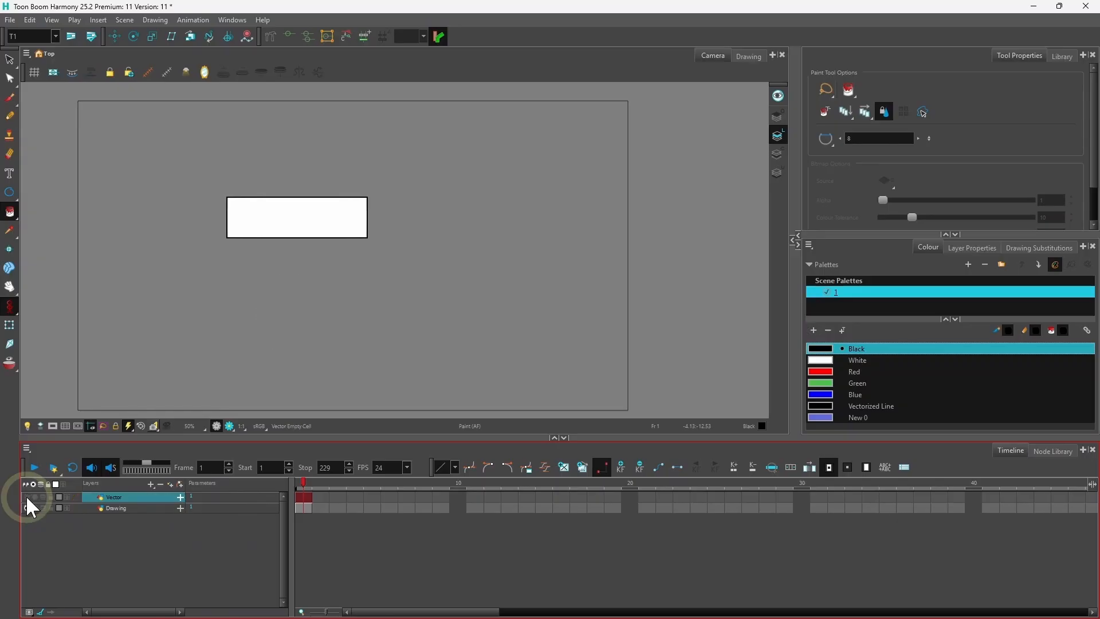
left_click(27, 497)
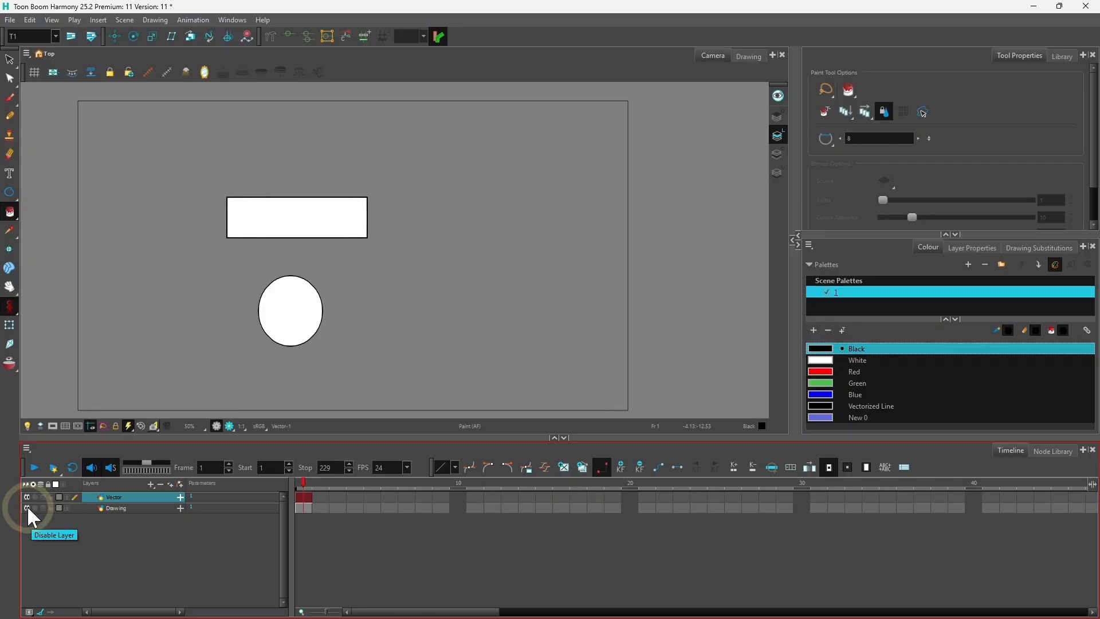
left_click(27, 508)
left_click(28, 508)
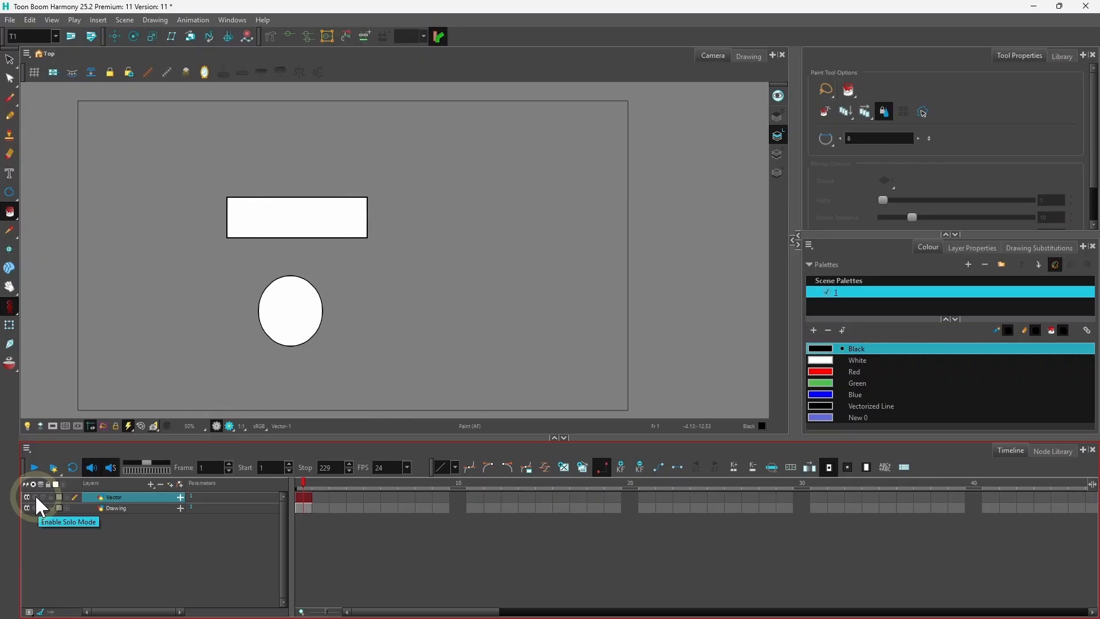
- Solo the Vector layer to show only its circle, and turn solo mode off again
left_click(35, 497)
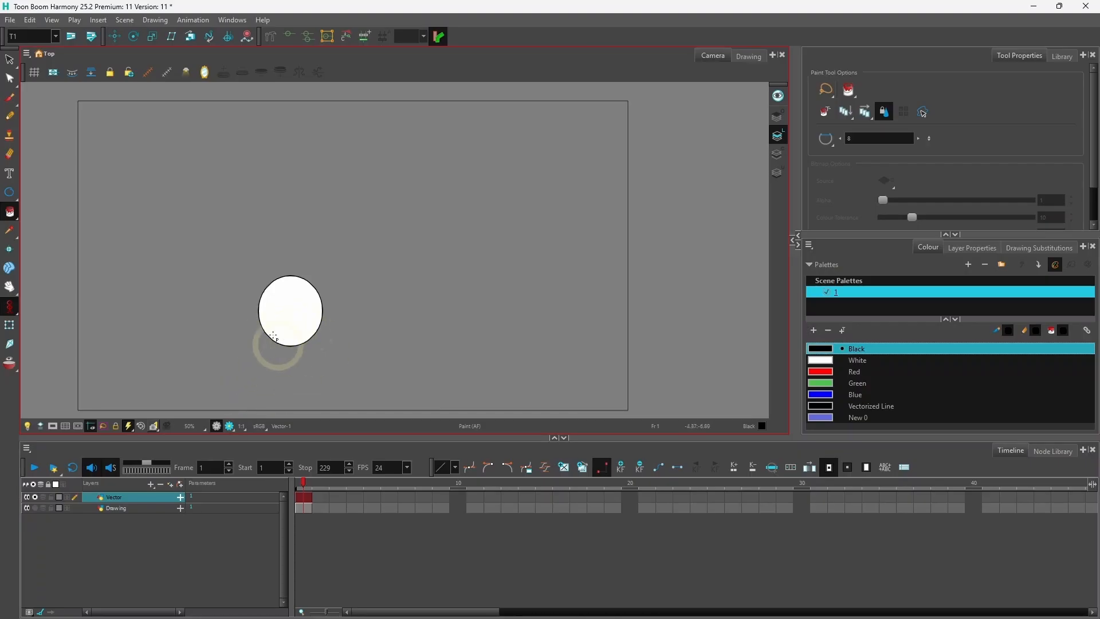
left_click(35, 496)
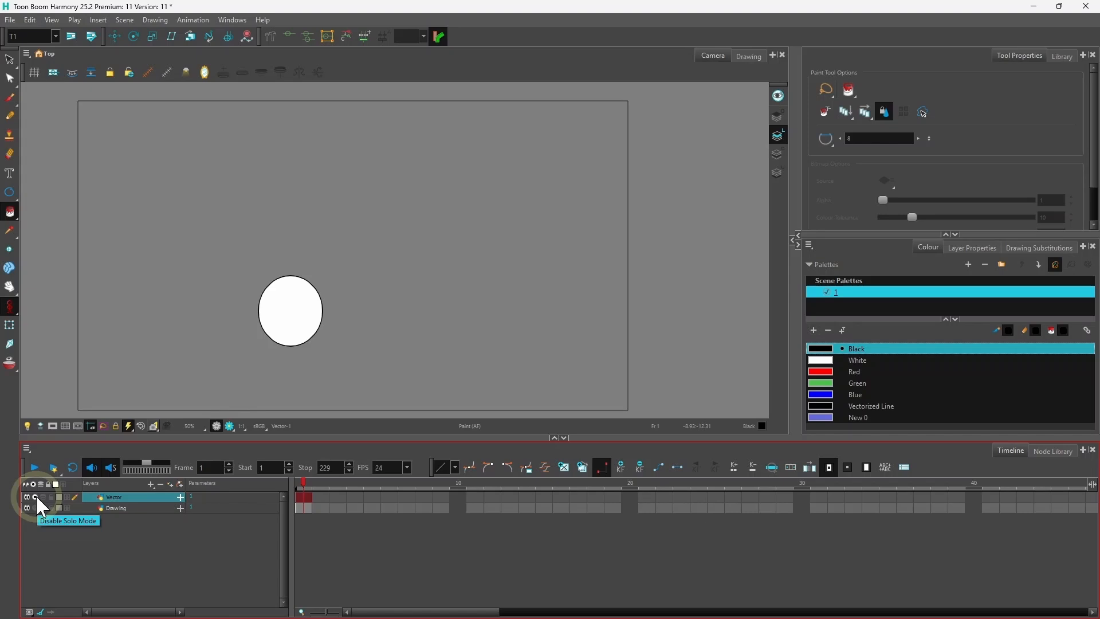
left_click(36, 497)
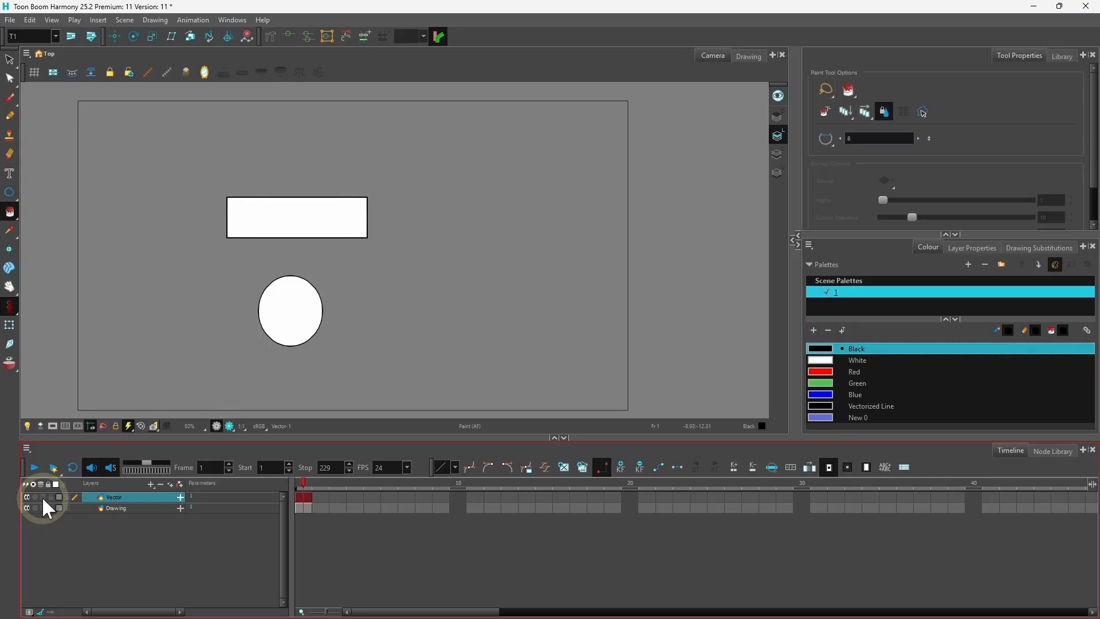
- Enable onion skin on the Vector layer and brush a black rounded outline on frame 2, overlapping the previous circle's right edge
left_click(43, 496)
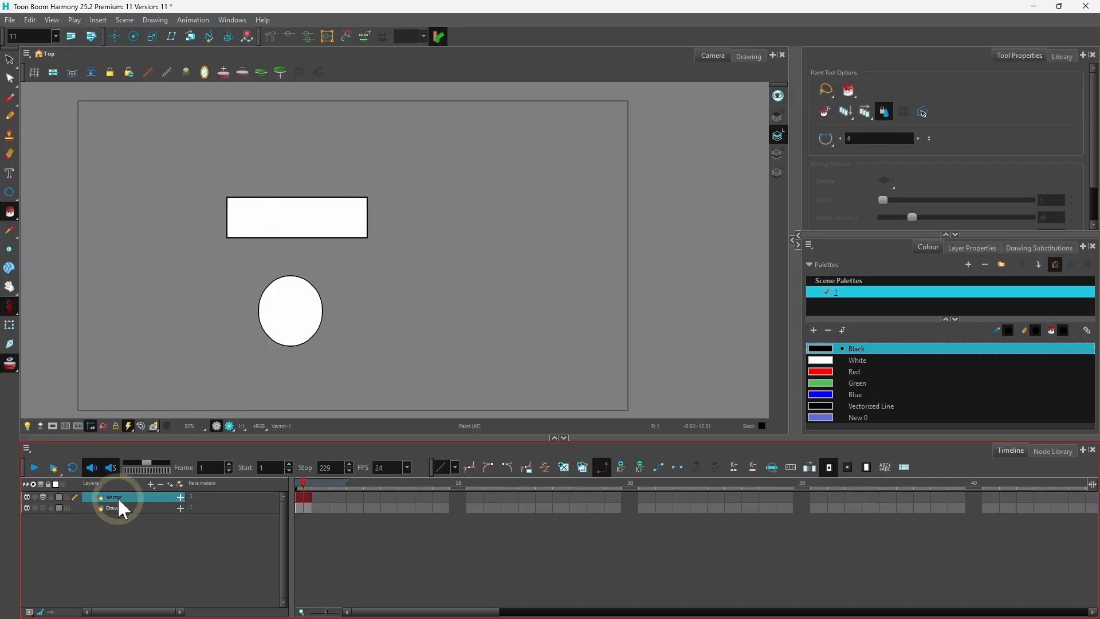
left_click(303, 496)
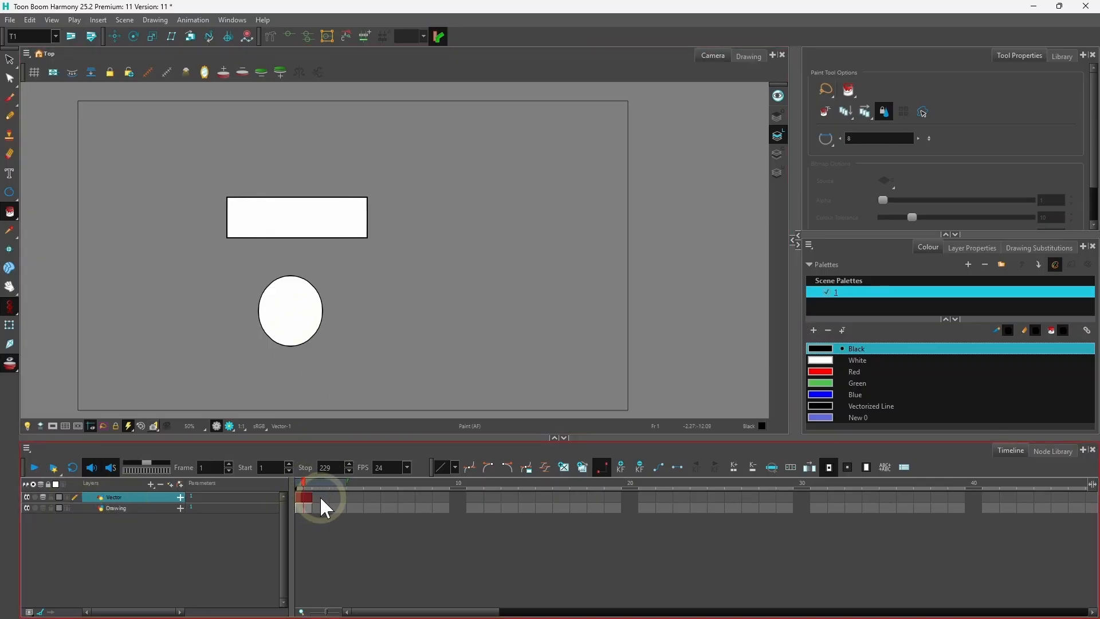
left_click(320, 496)
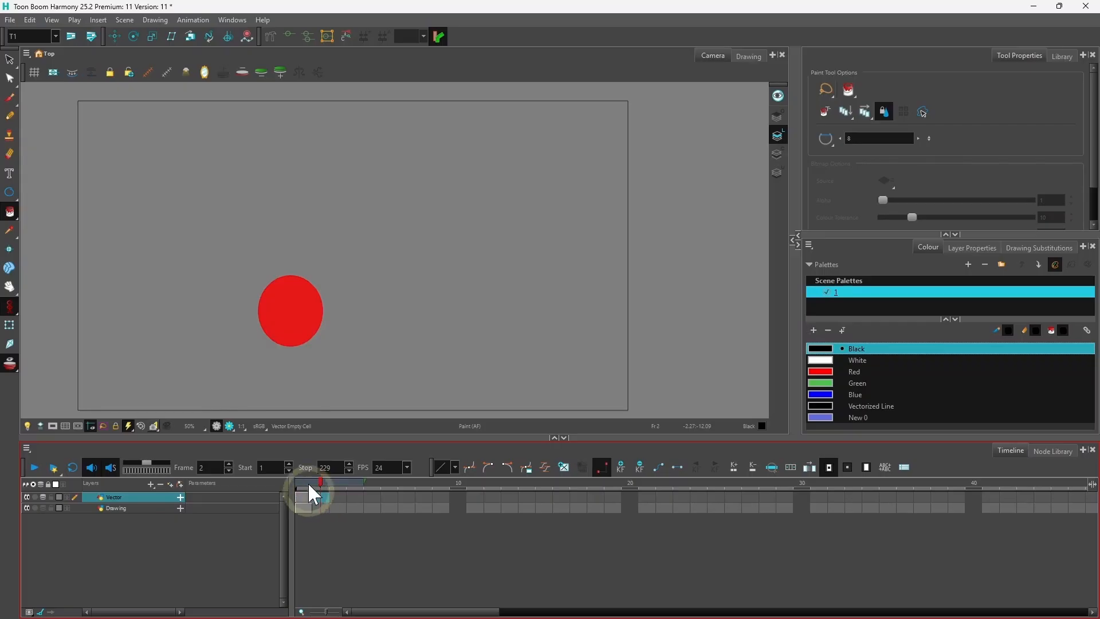
left_click(298, 320)
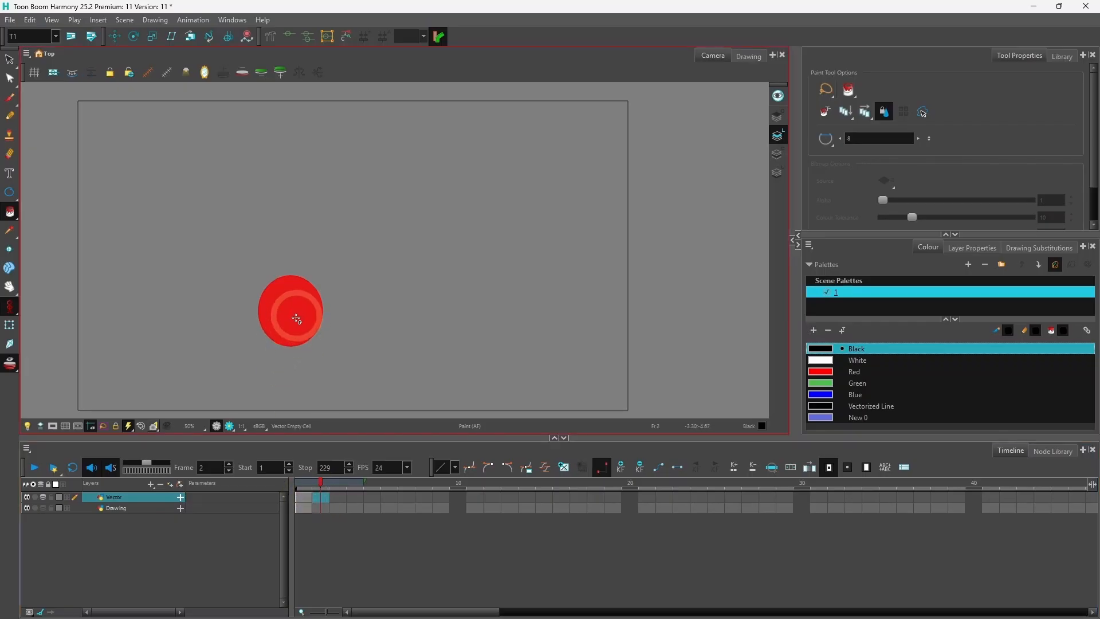
left_click(265, 488)
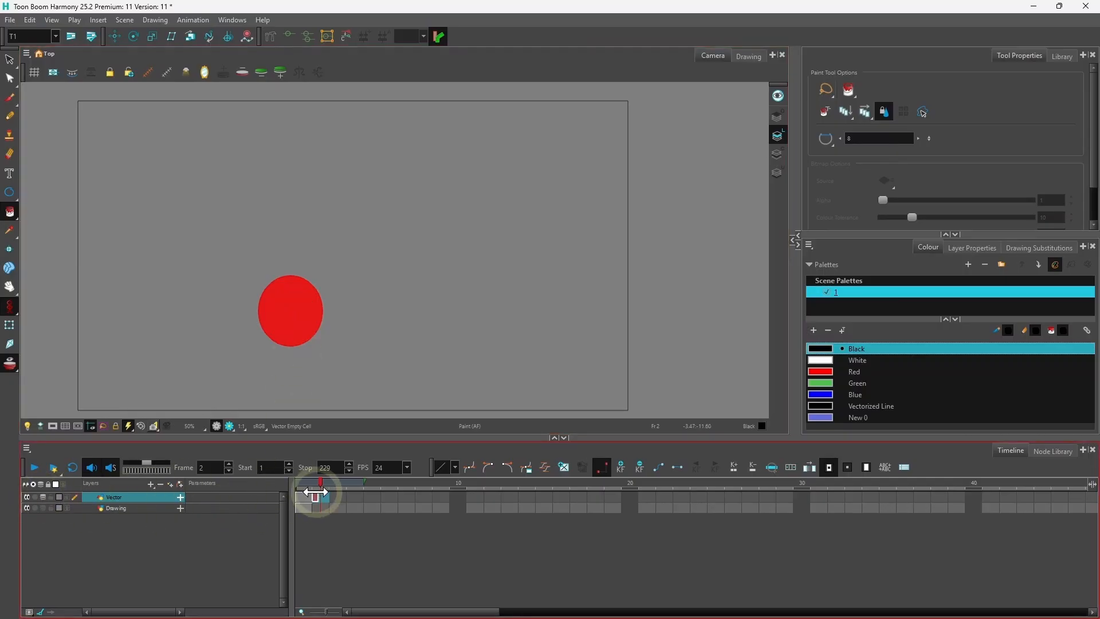
left_click(9, 99)
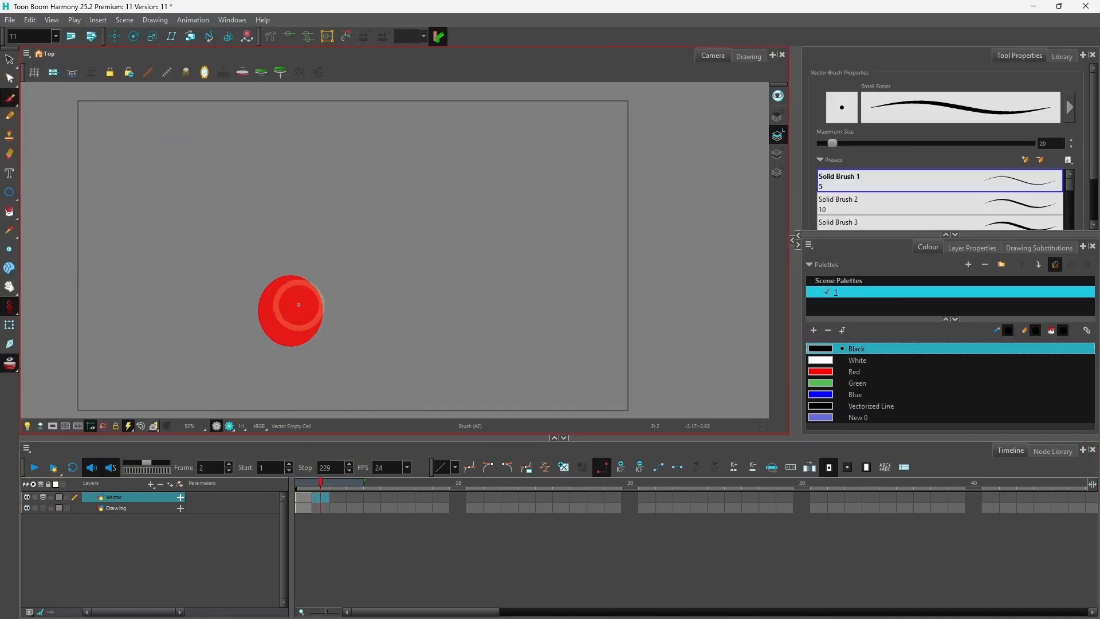
mouse_move(304, 319)
left_mouse_down()
mouse_move(364, 312)
mouse_move(322, 336)
mouse_move(308, 296)
left_mouse_up()
- Brush another rounded outline further right on frame 3 of the Vector layer, and turn off its onion skin
left_click(337, 497)
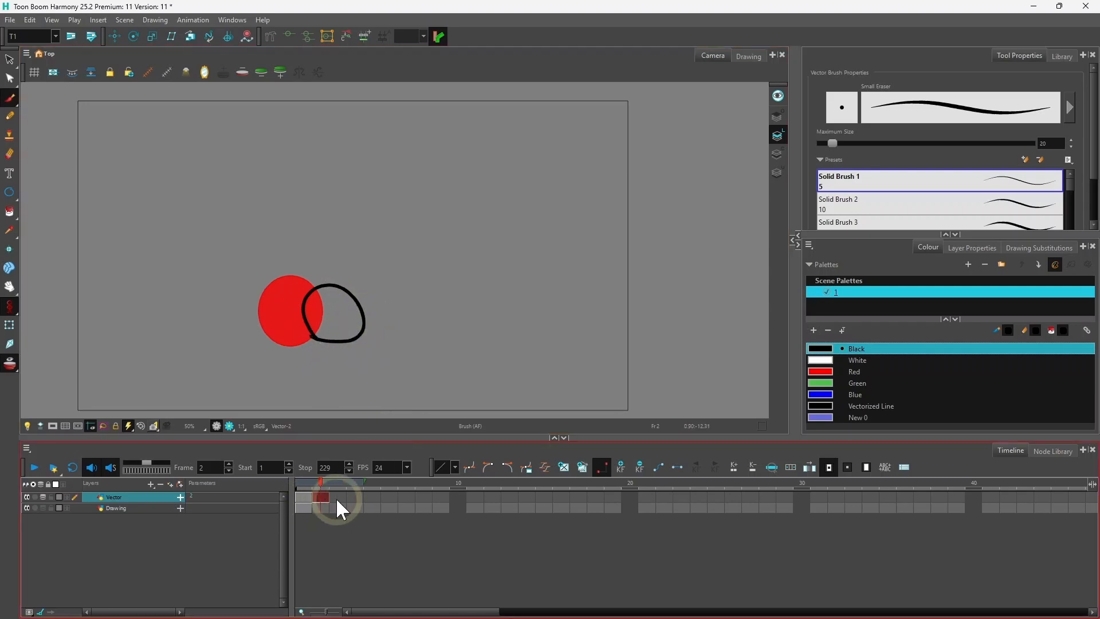
mouse_move(354, 333)
left_mouse_down()
mouse_move(408, 338)
mouse_move(357, 336)
left_mouse_up()
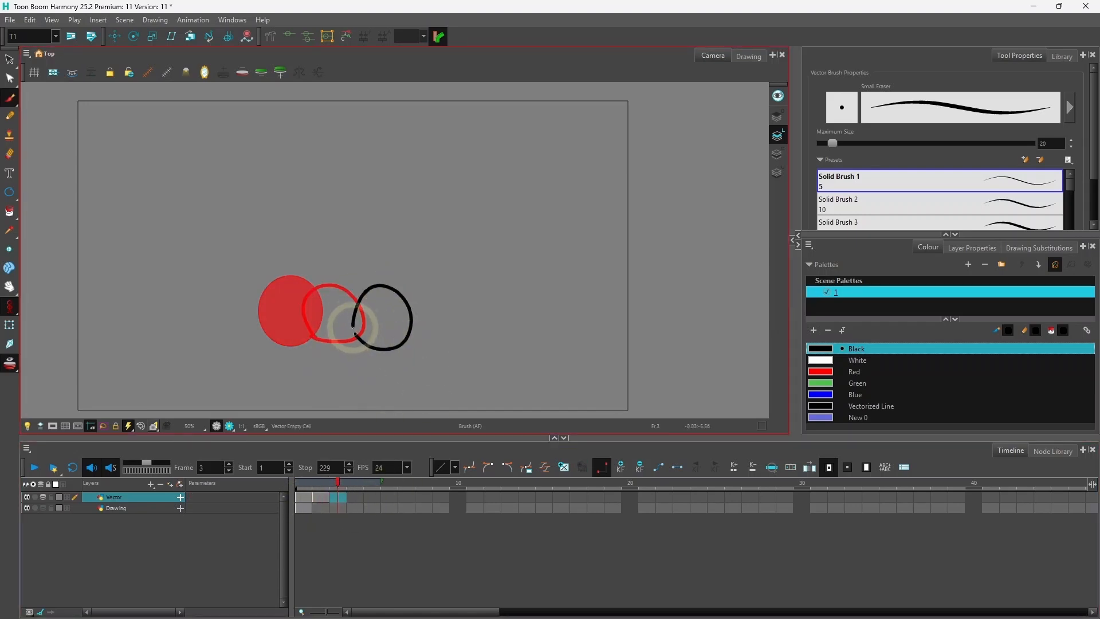
left_click(44, 496)
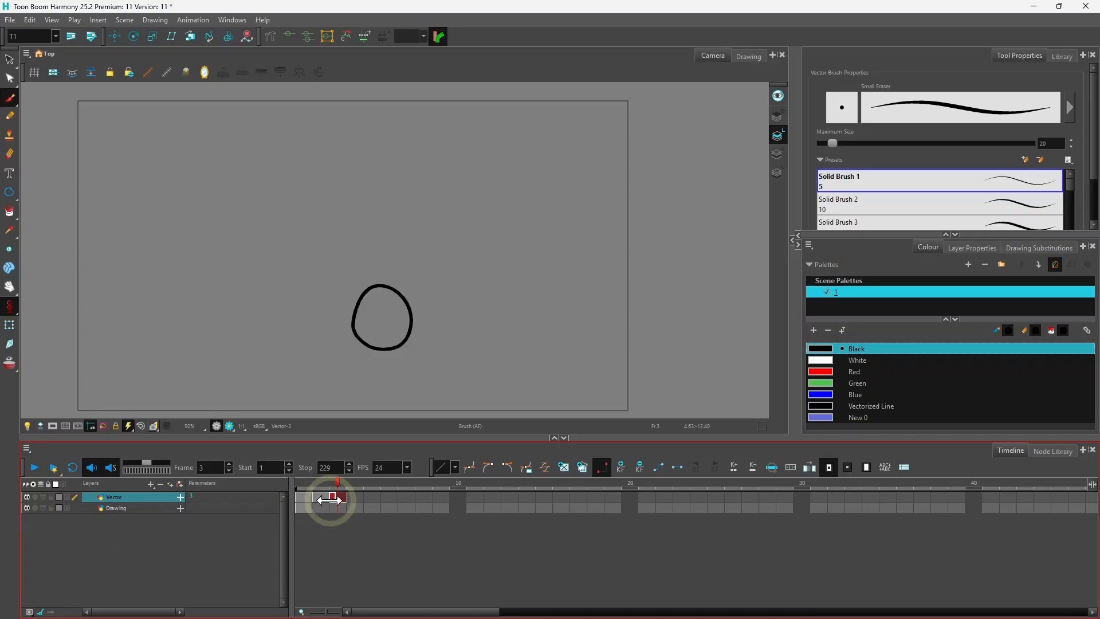
- Enable onion skin on both the Vector and Drawing layers, compare frames 1 and 2, and turn it off on both
left_click(304, 499)
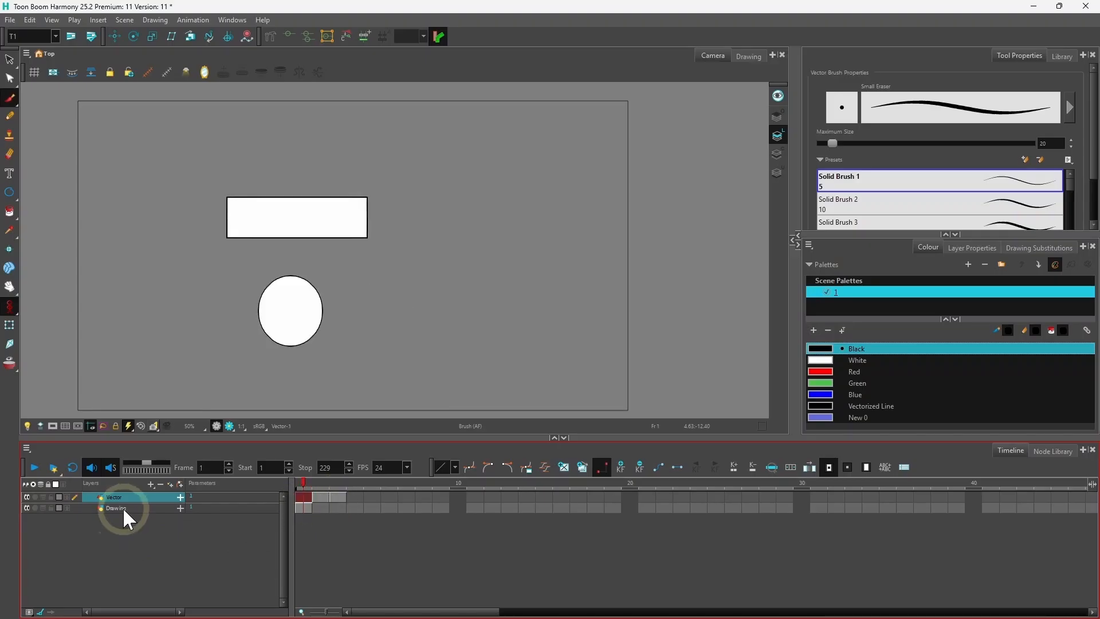
left_click(42, 508)
left_click(301, 494)
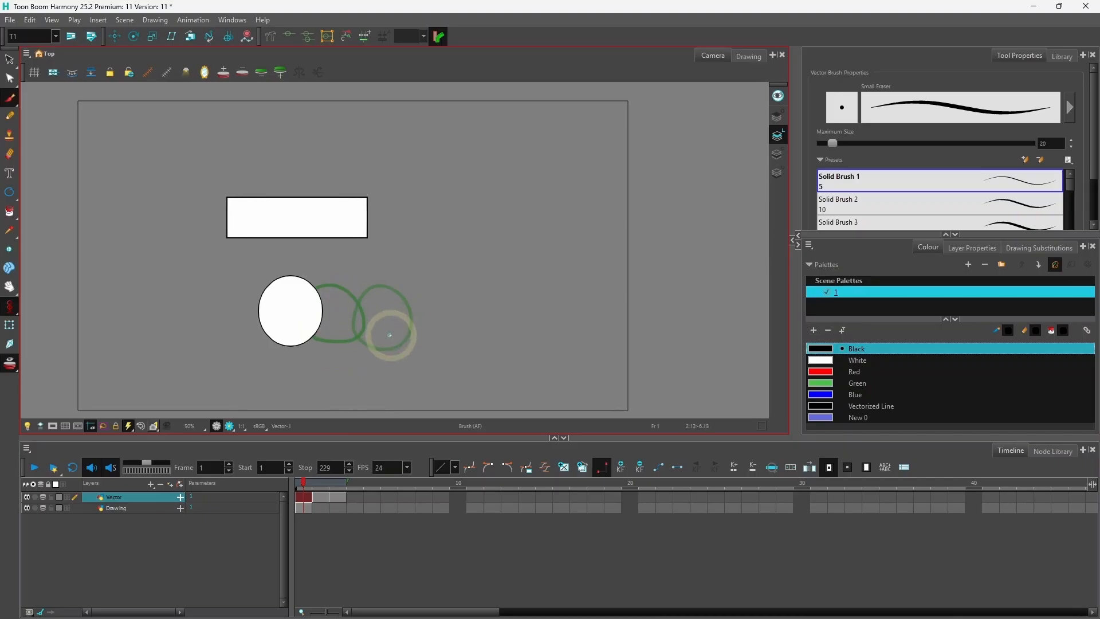
left_click(322, 498)
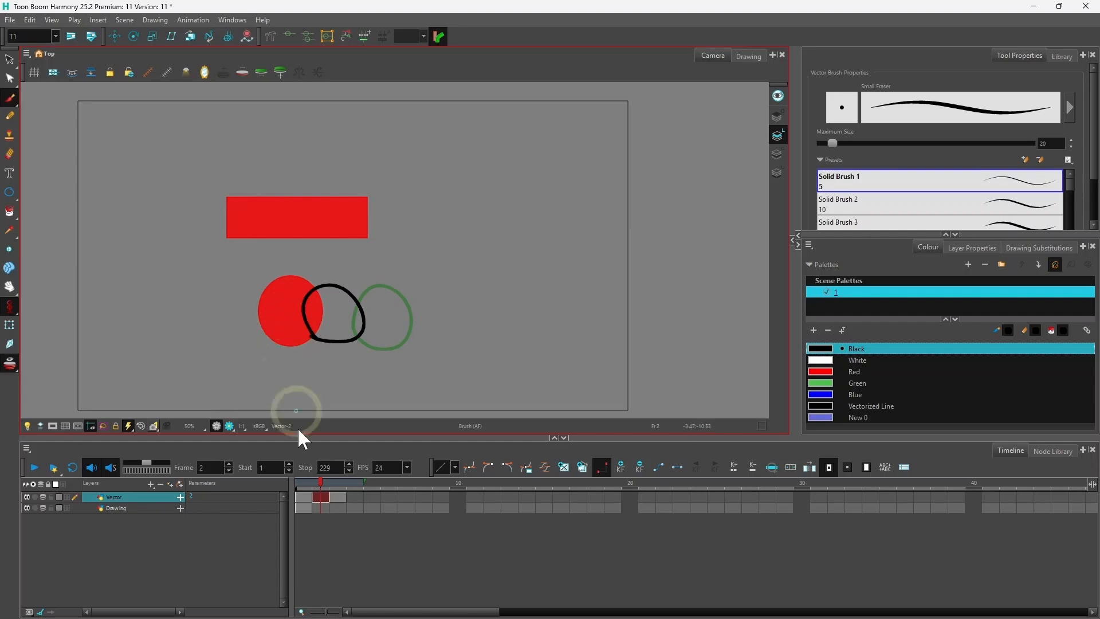
left_click(43, 506)
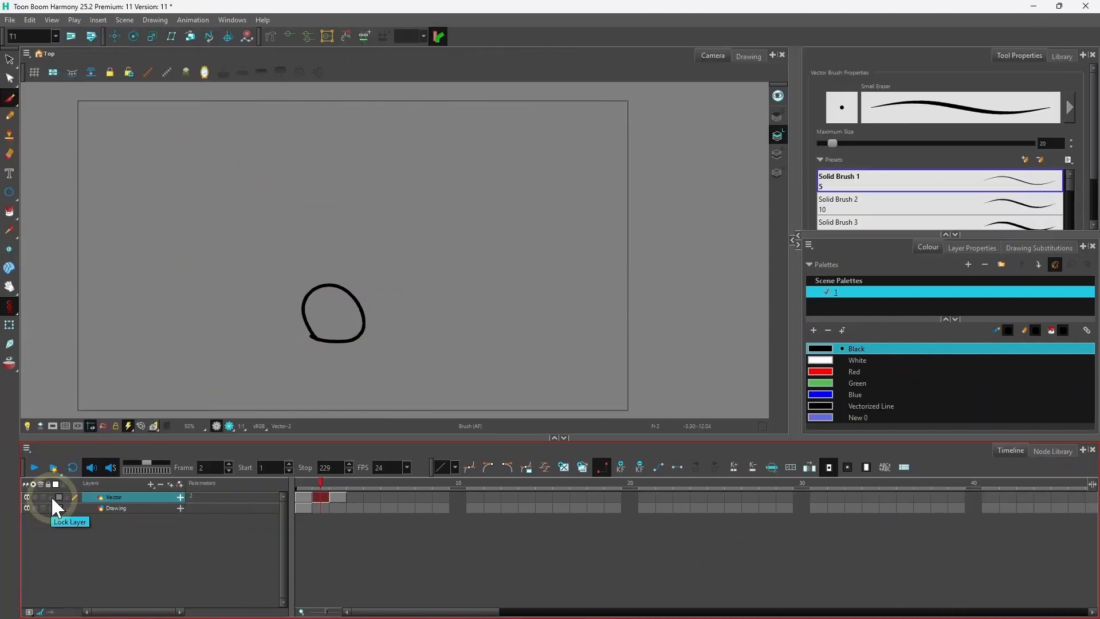
- Lock the Vector layer and try to draw on and select its circle at frame 1
left_click(51, 497)
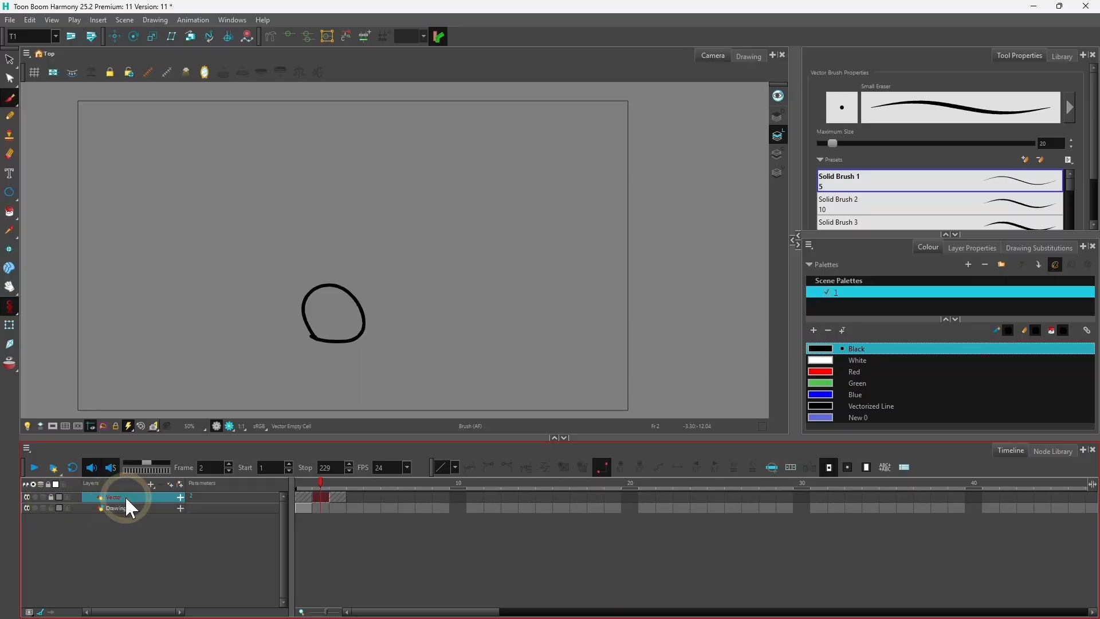
left_click(300, 496)
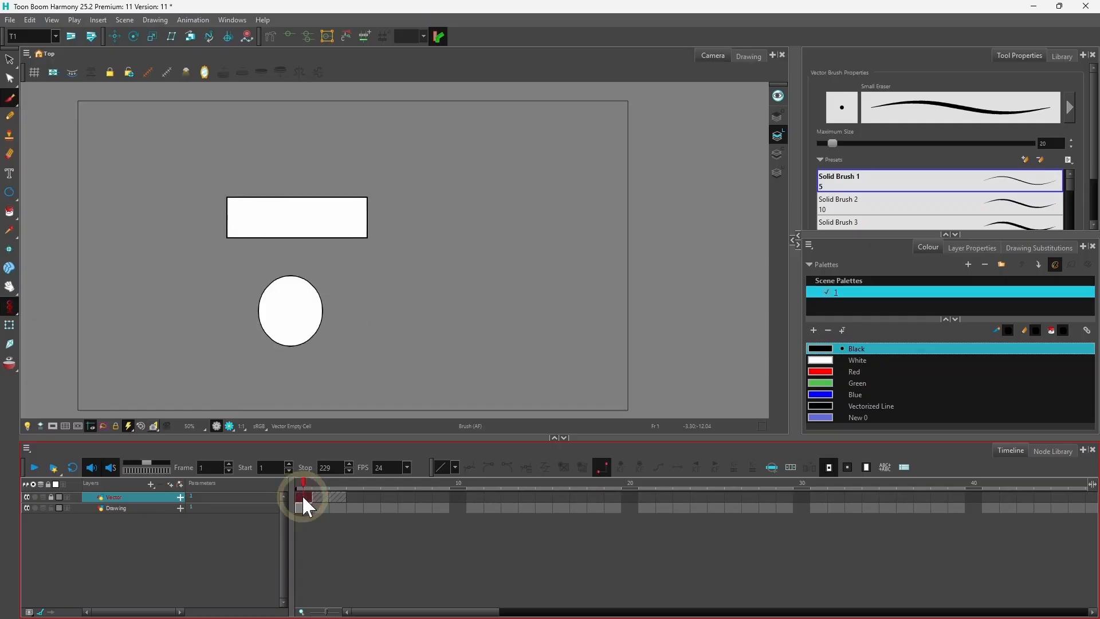
left_click(314, 306)
key("alt+s")
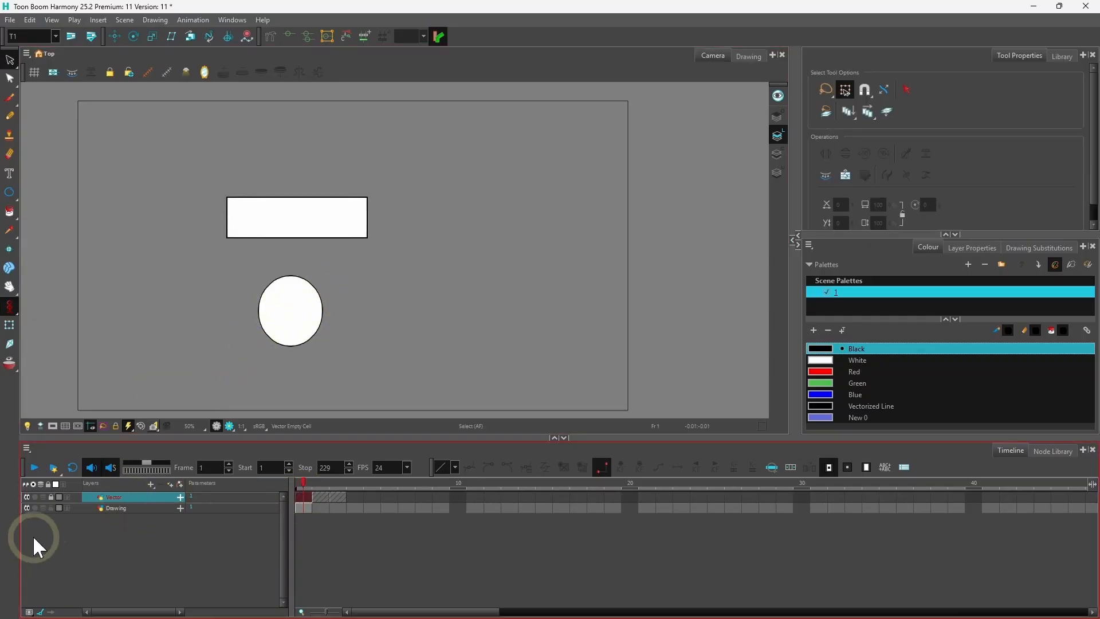
- Lock the Drawing layer as well, and unlock both the Drawing and Vector layers
left_click(51, 507)
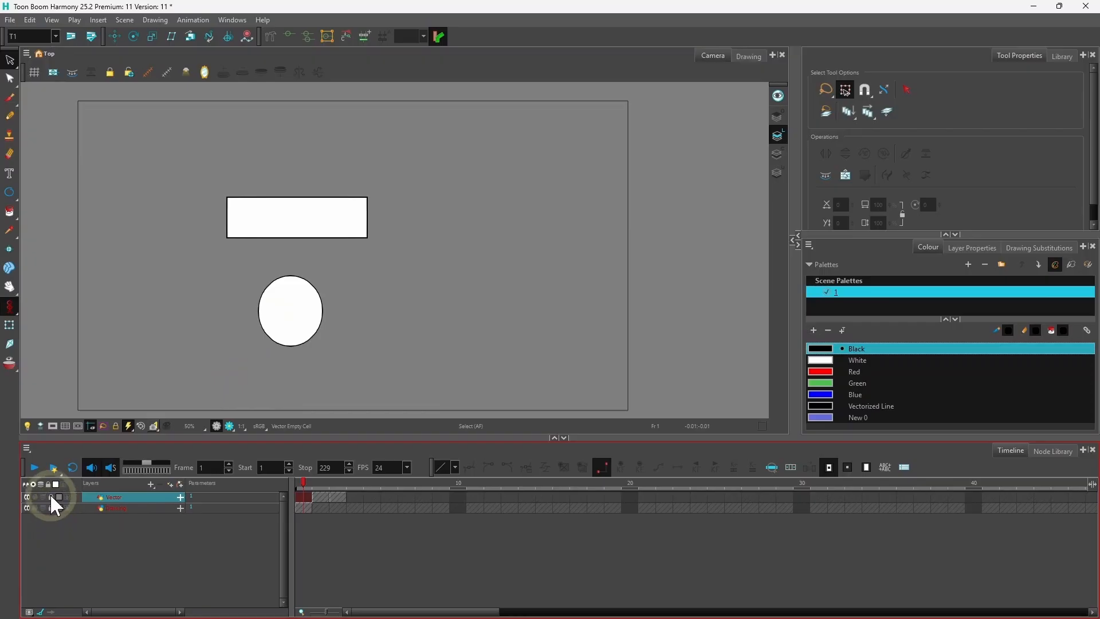
left_click(50, 509)
left_click(51, 497)
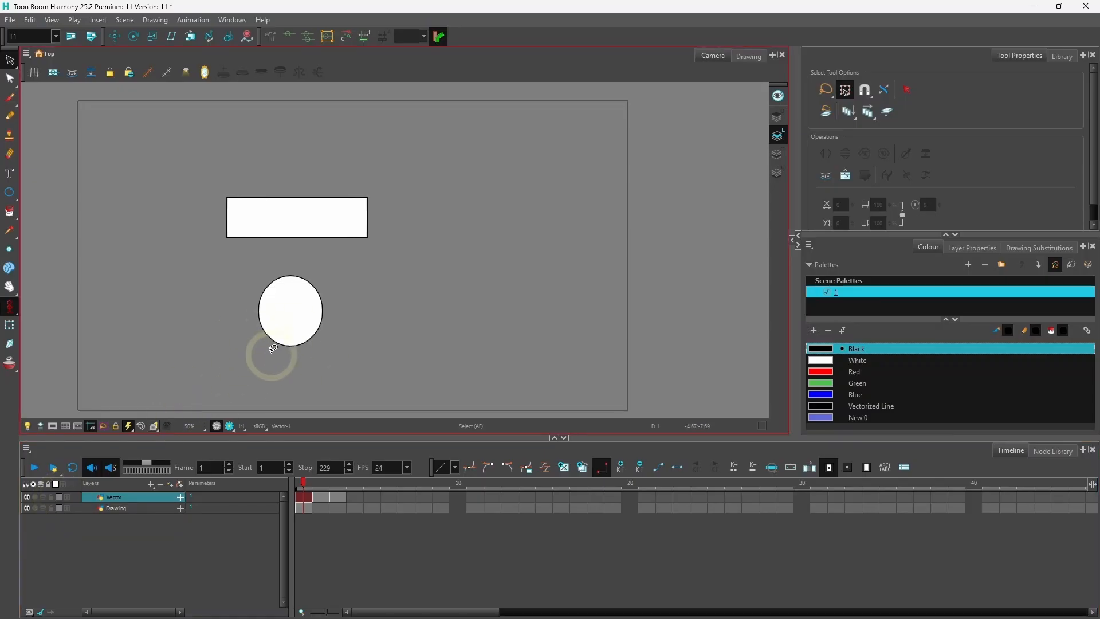
- Show the Vector layer as outline, pull the circle's left-side points outward with the Contour Editor, and restore the filled display
left_click(174, 496)
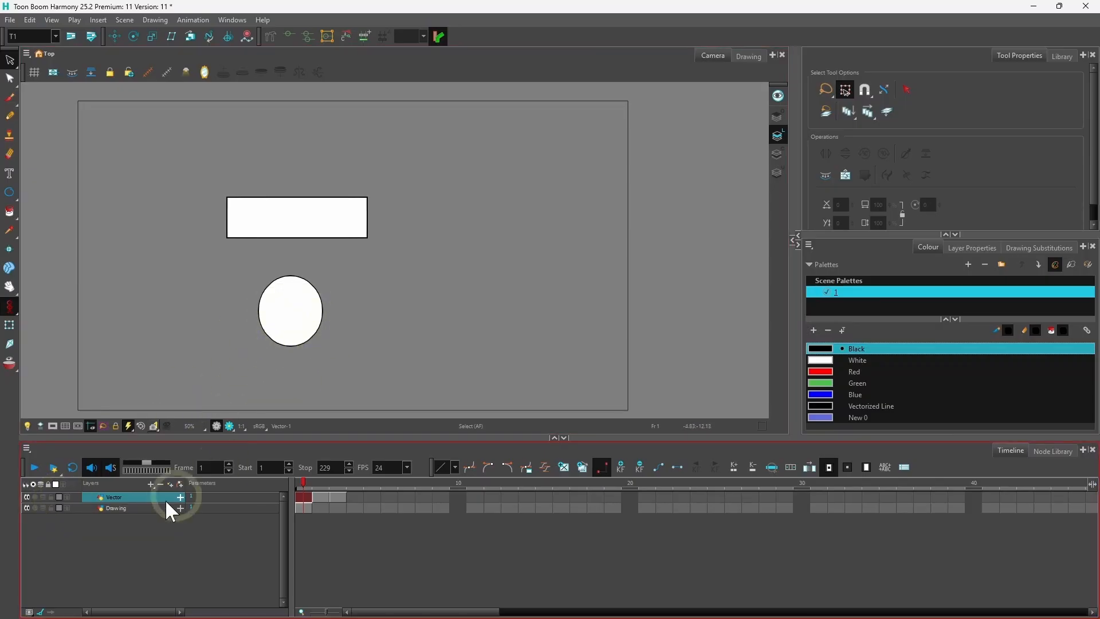
left_click(58, 496)
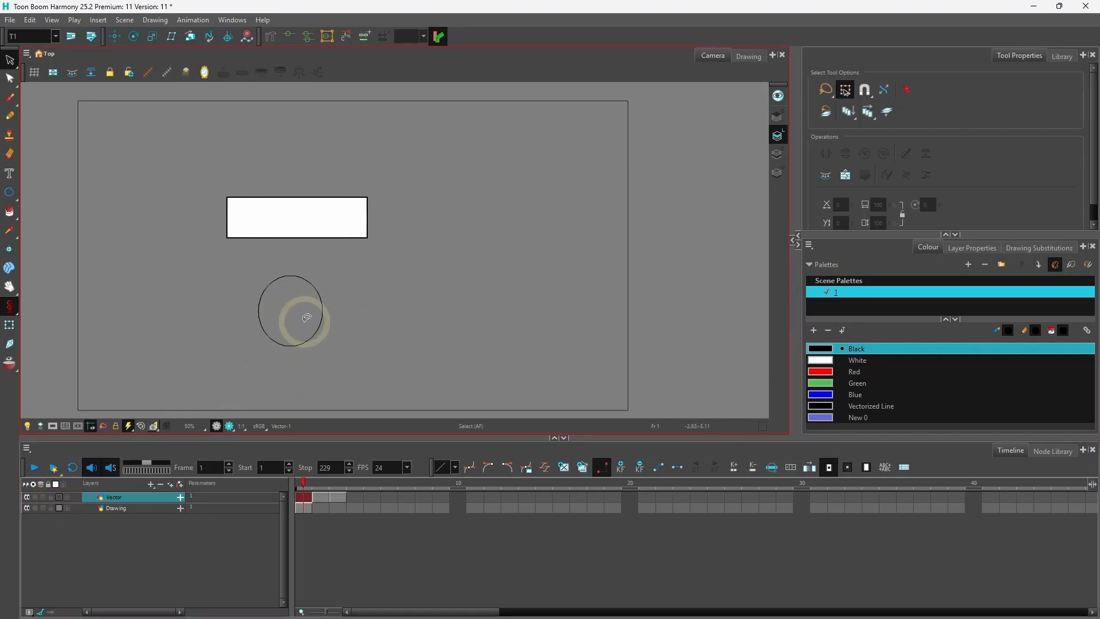
key("alt+q")
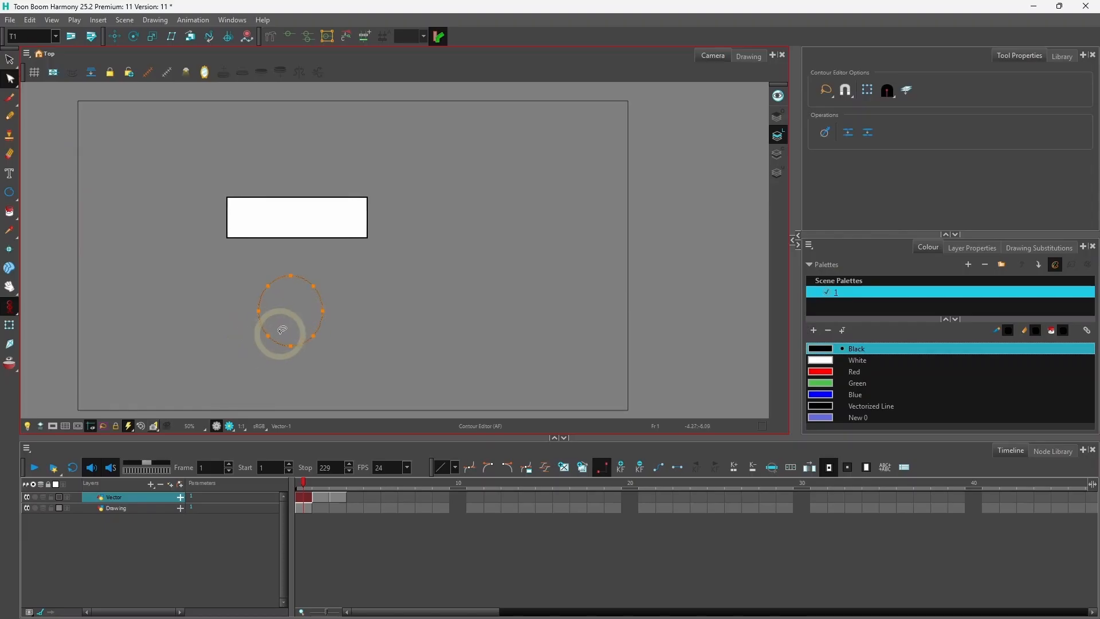
left_click_drag(267, 335, 245, 305)
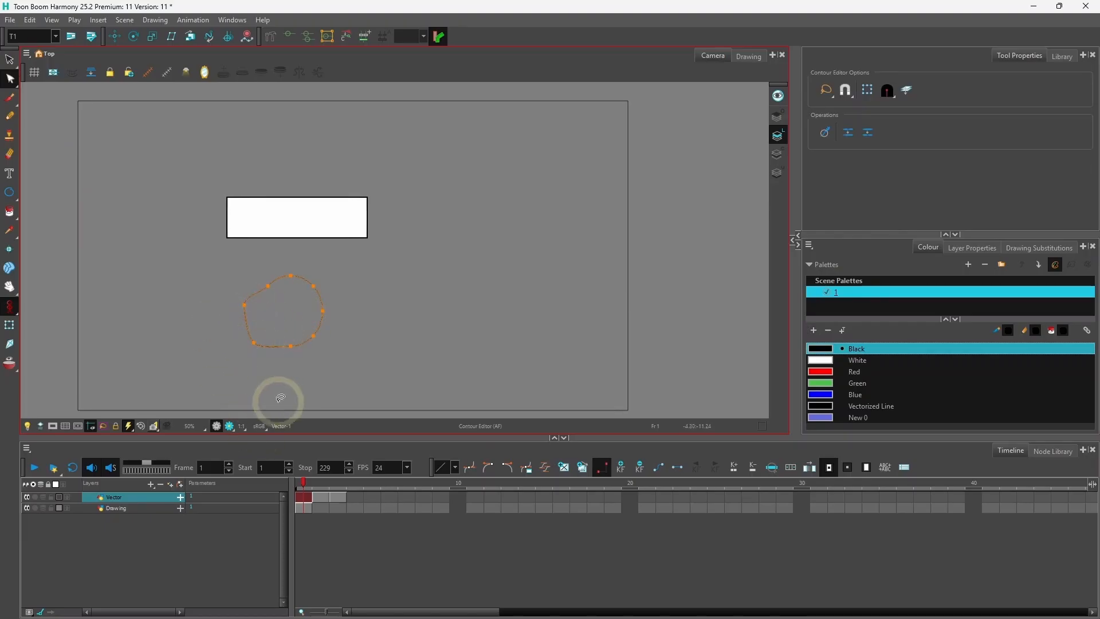
left_click(58, 497)
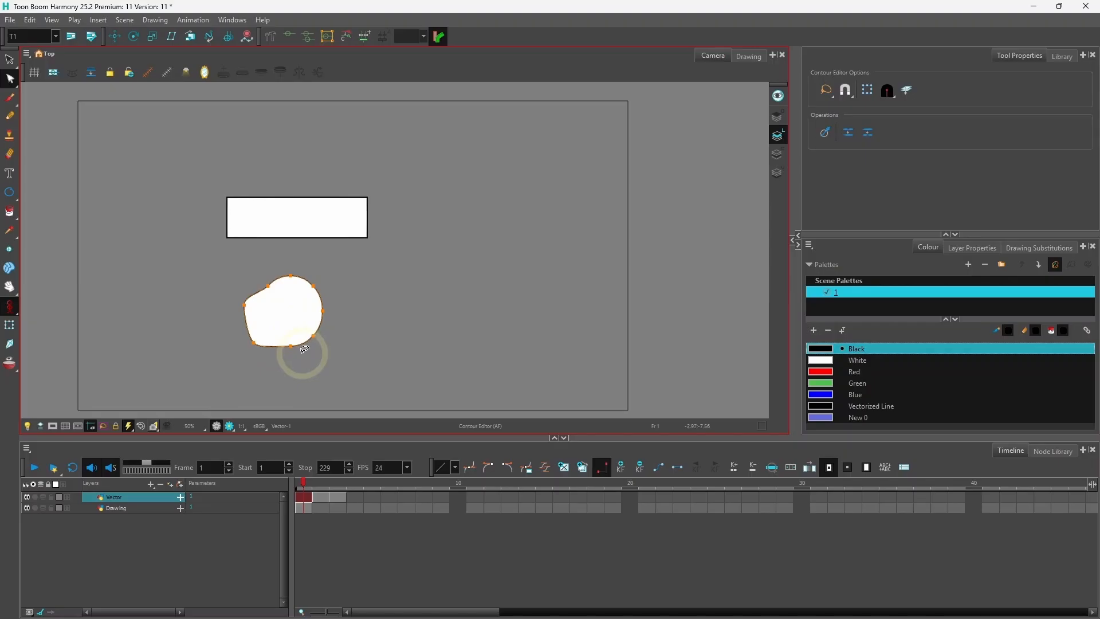
- Show the Drawing layer's rectangle as outline, restore its filled display, and reselect the Vector layer
left_click(52, 508)
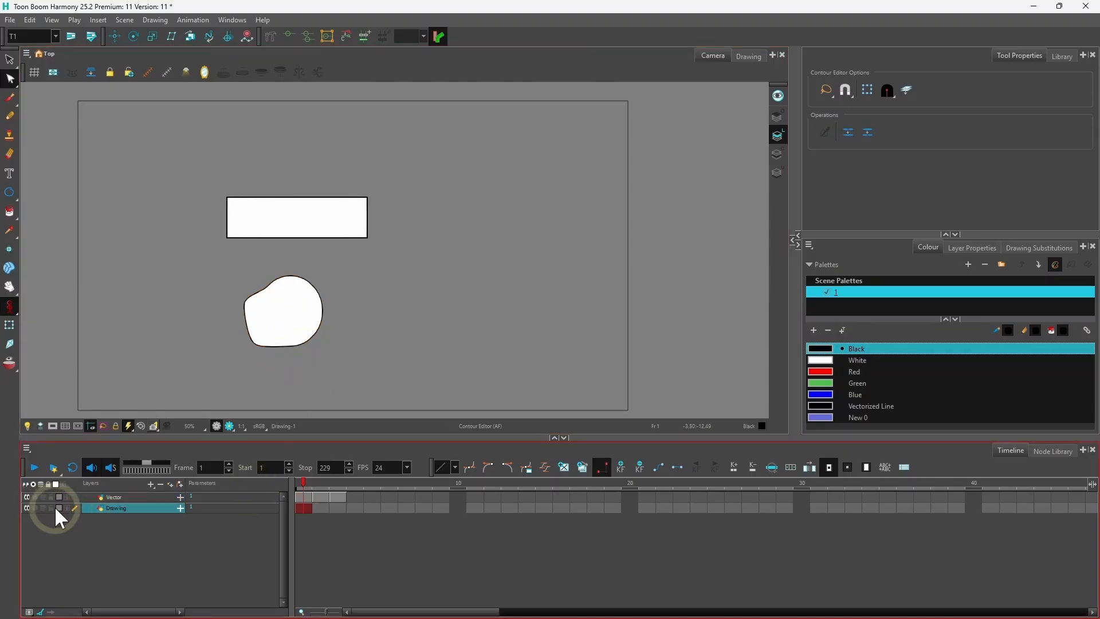
left_click(59, 508)
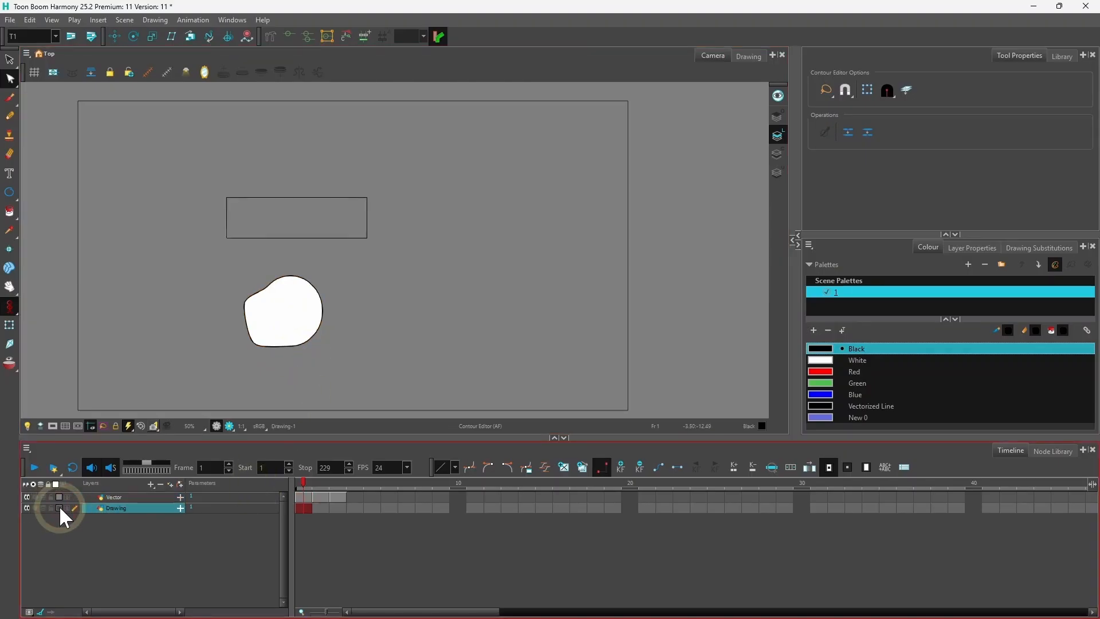
left_click(60, 507)
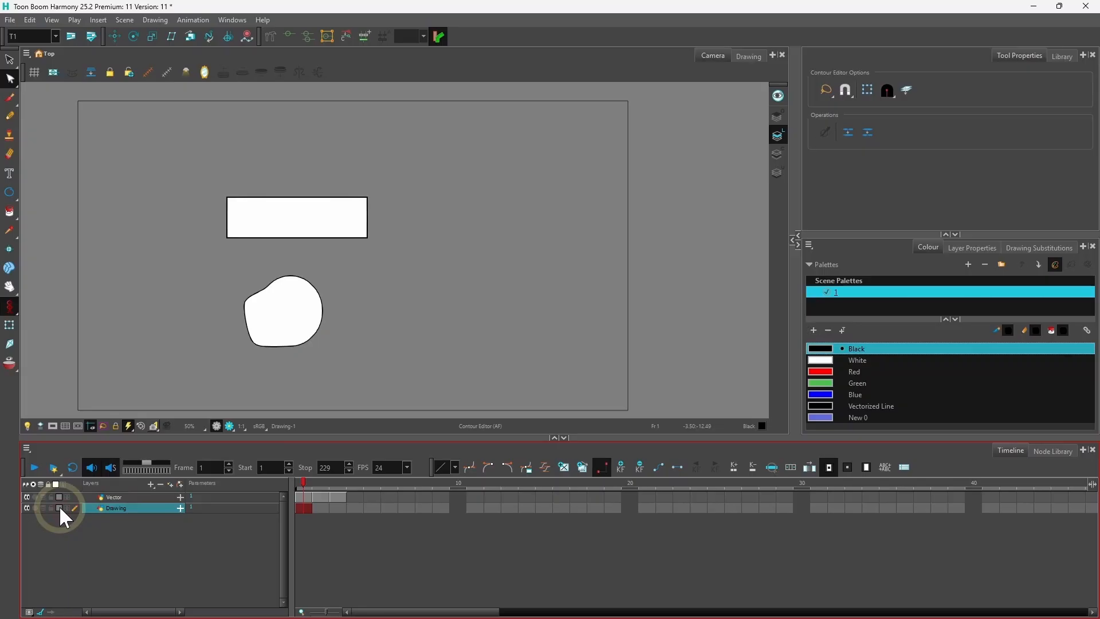
left_click(60, 496)
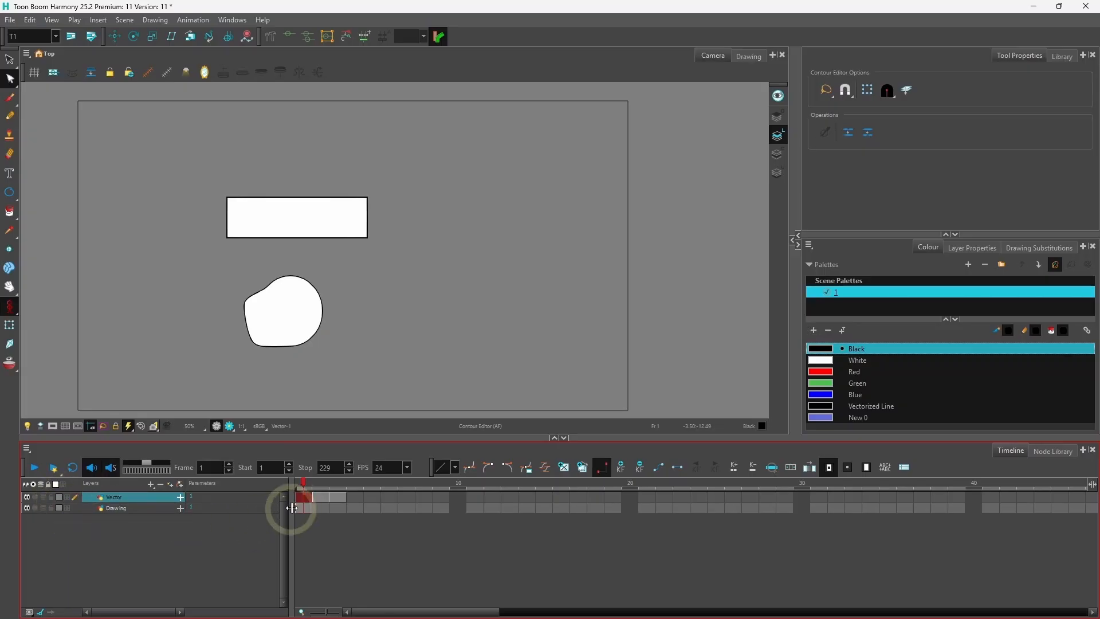
- Step through frames 2, 3 and 5 of the Vector layer and return to frame 1
left_click(323, 493)
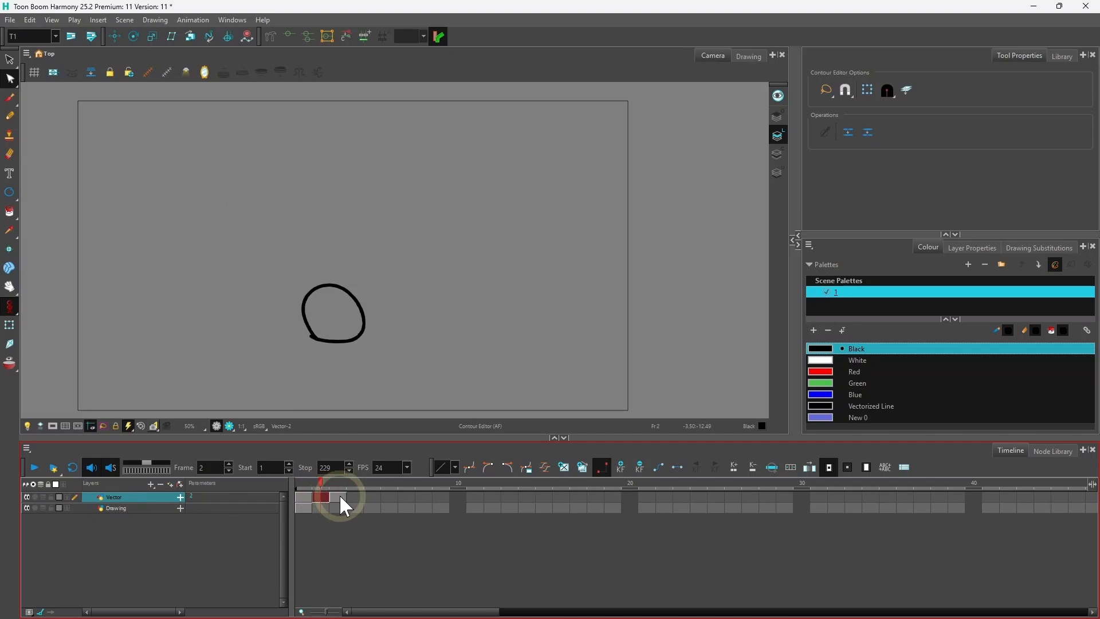
left_click(339, 494)
left_click(366, 494)
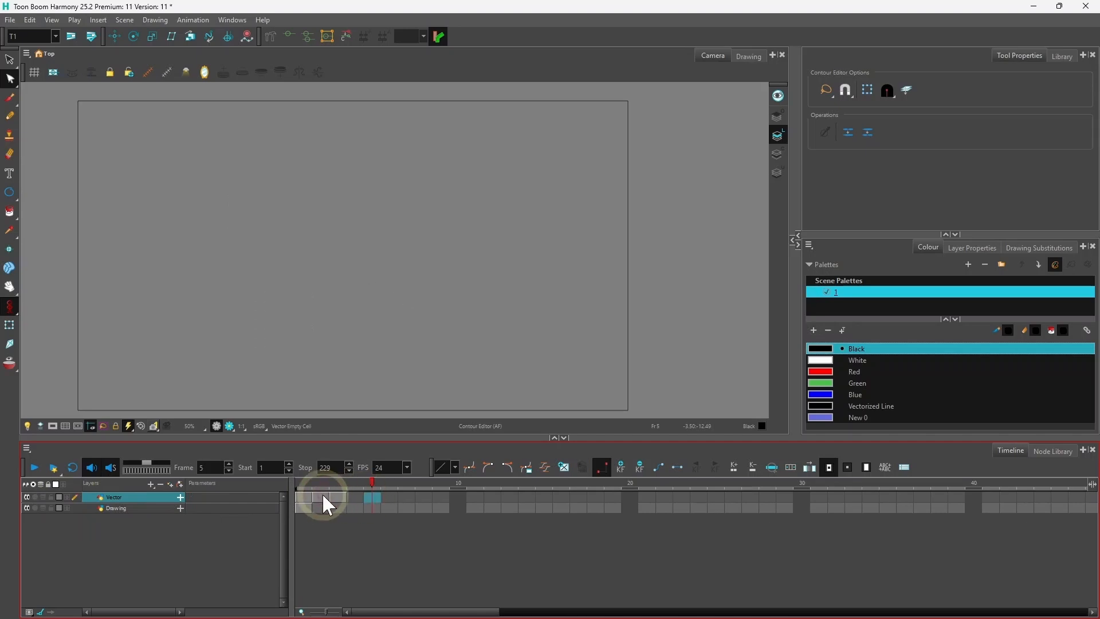
left_click(322, 493)
left_click(304, 496)
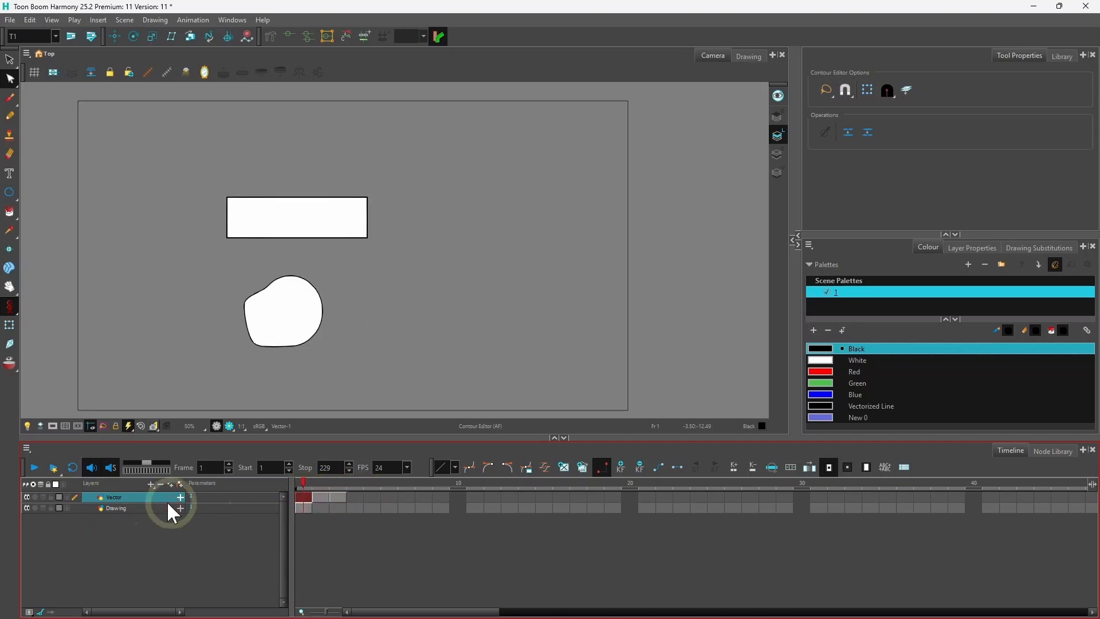
- Change the Vector layer's timeline colour to green (#00aa00)
double_click(60, 497)
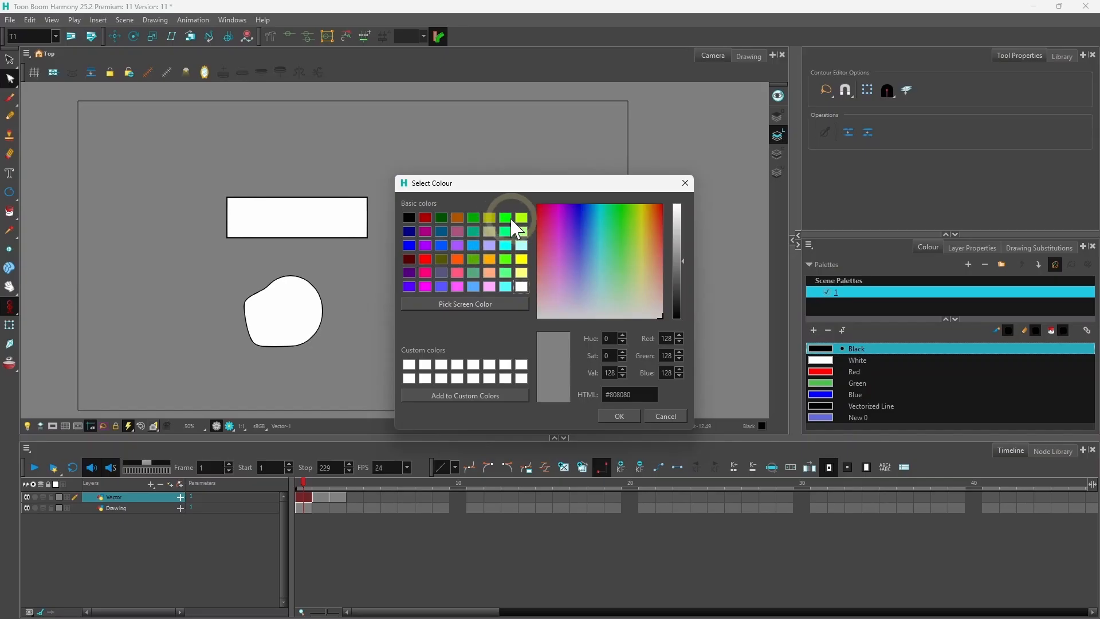
left_click(473, 218)
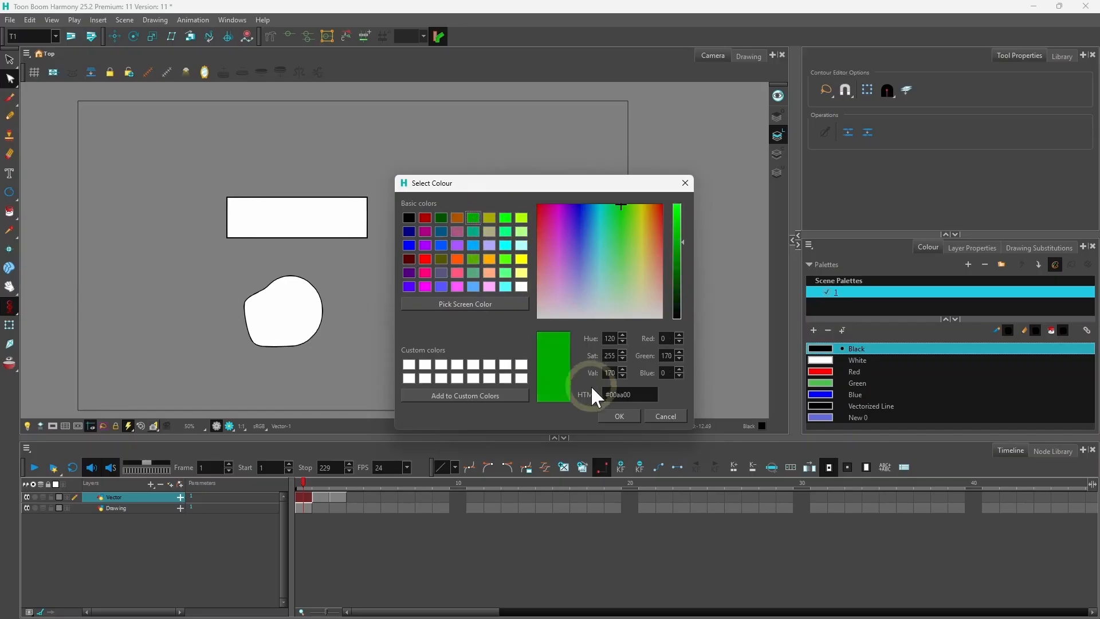
left_click(616, 416)
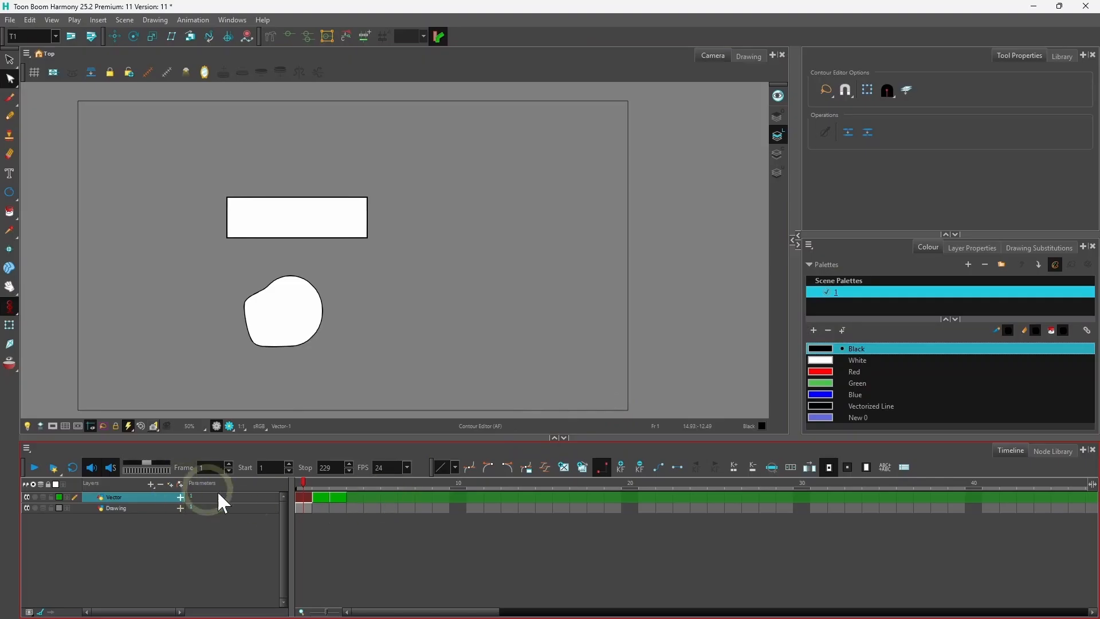
- Inspect the green Vector track at its exposed frames and an empty frame, ending on frame 1
left_click(335, 497)
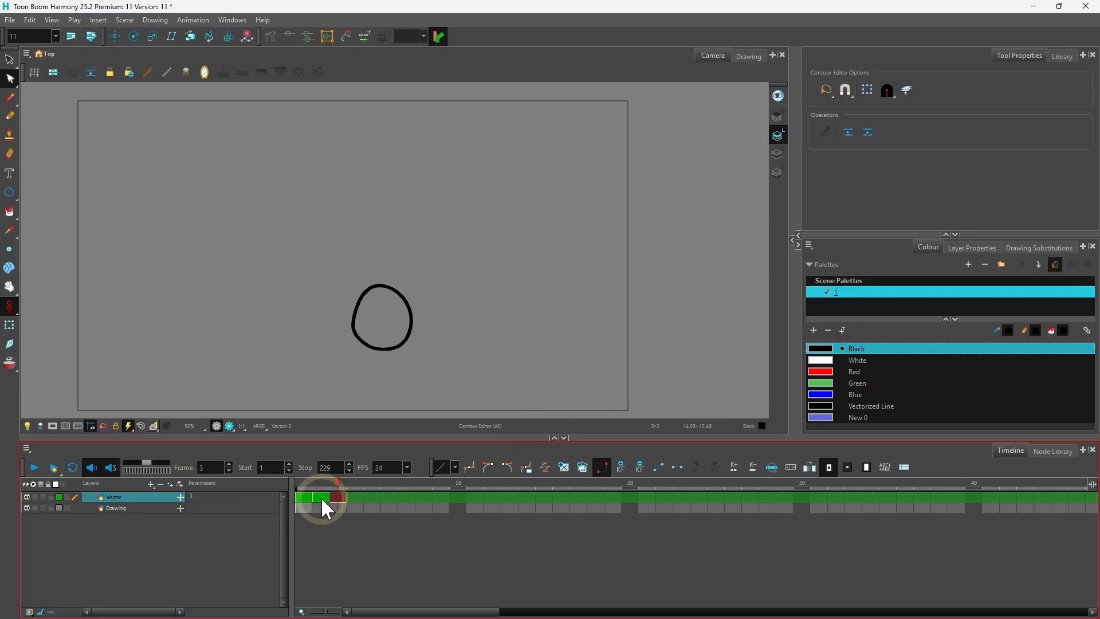
left_click(374, 496)
left_click(335, 496)
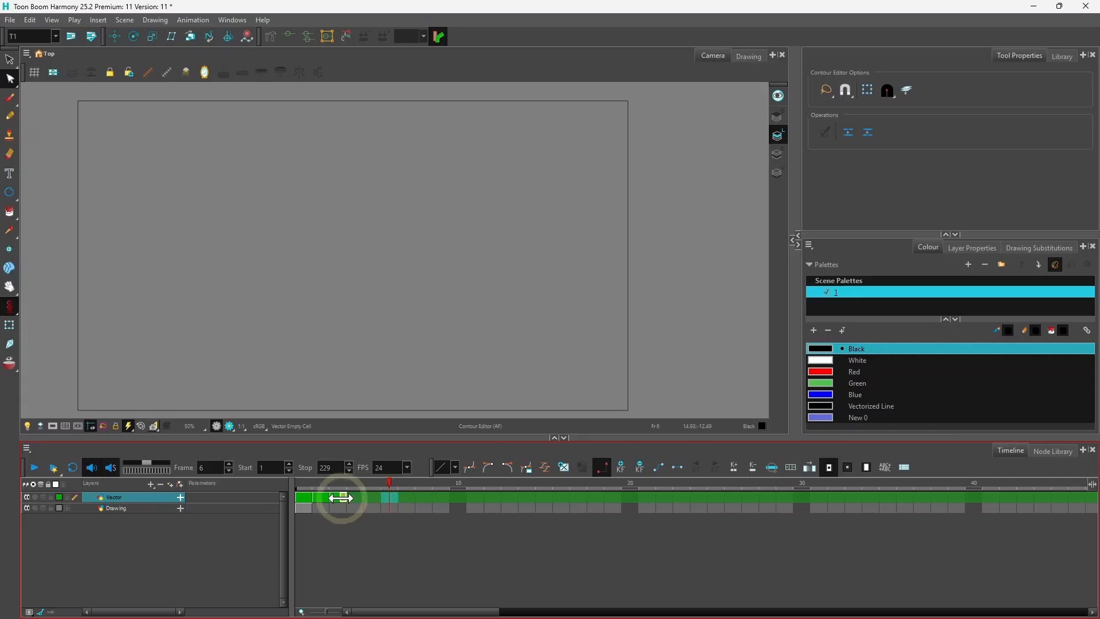
left_click(318, 496)
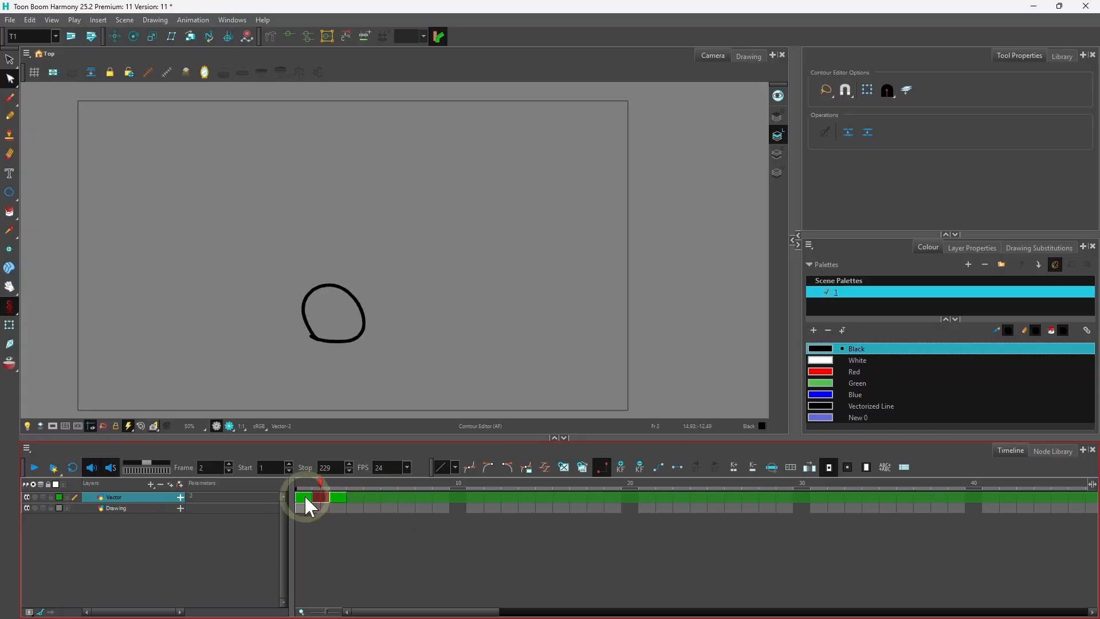
left_click(305, 496)
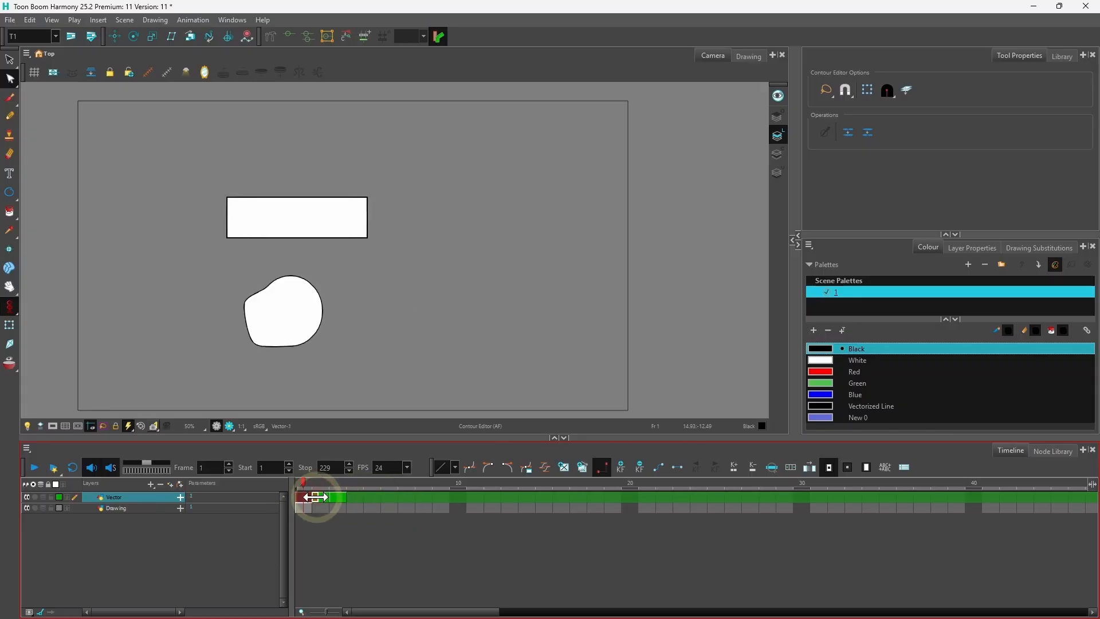
- Reopen and dismiss the Vector layer's colour chooser, and restore the layer's grey timeline colour
double_click(60, 498)
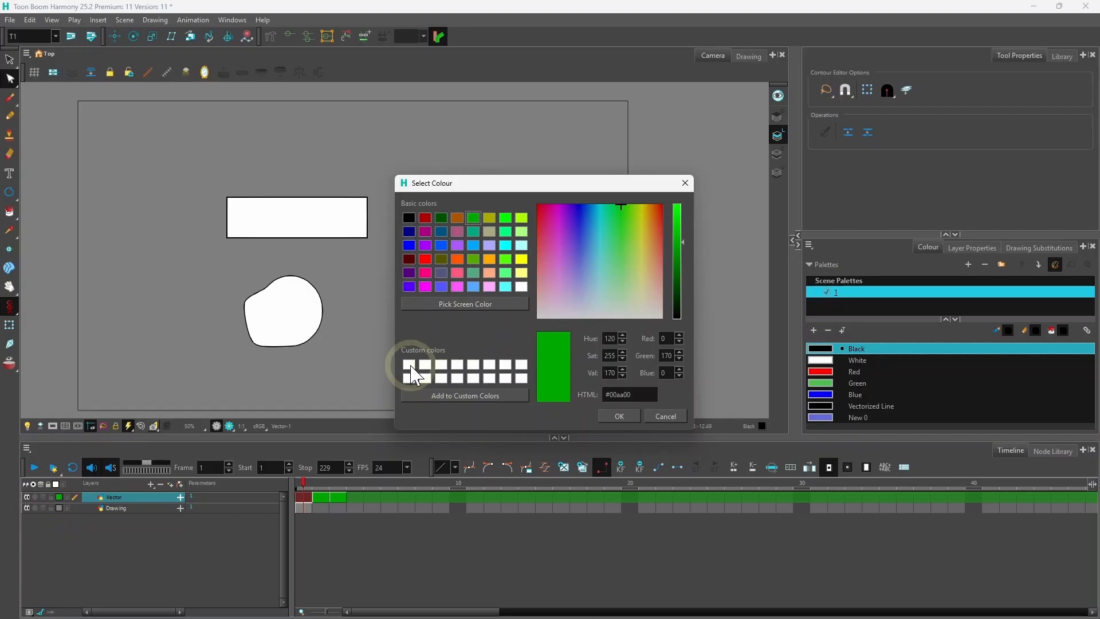
left_click(682, 187)
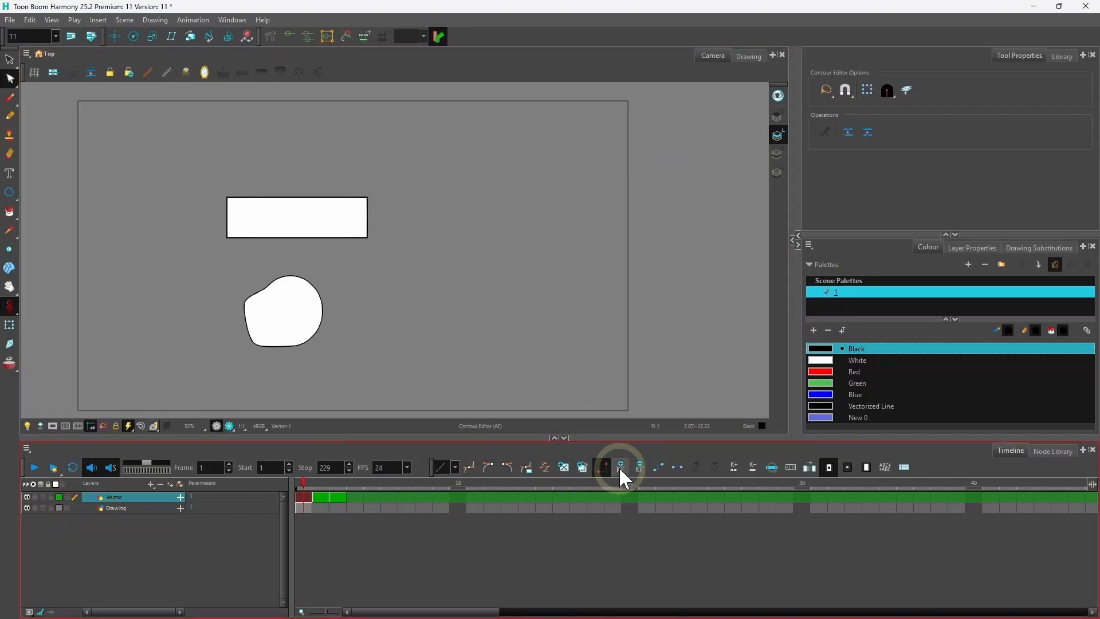
left_click(904, 467)
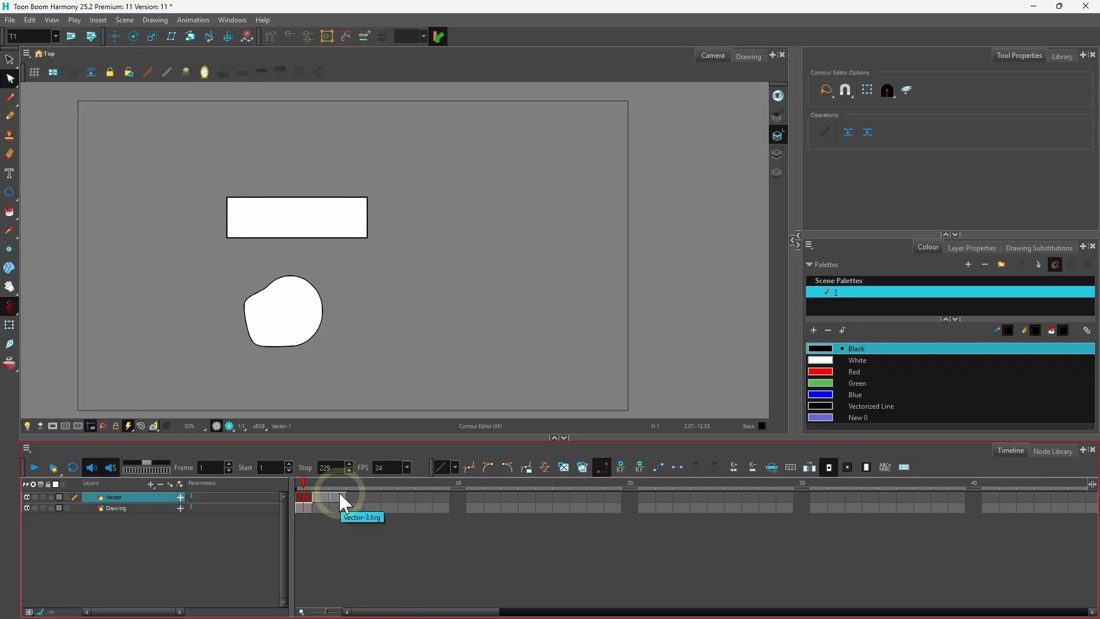
- Show the Vector layer's drawing thumbnails in the timeline and view its frames 2, 3 and 1
left_click(67, 496)
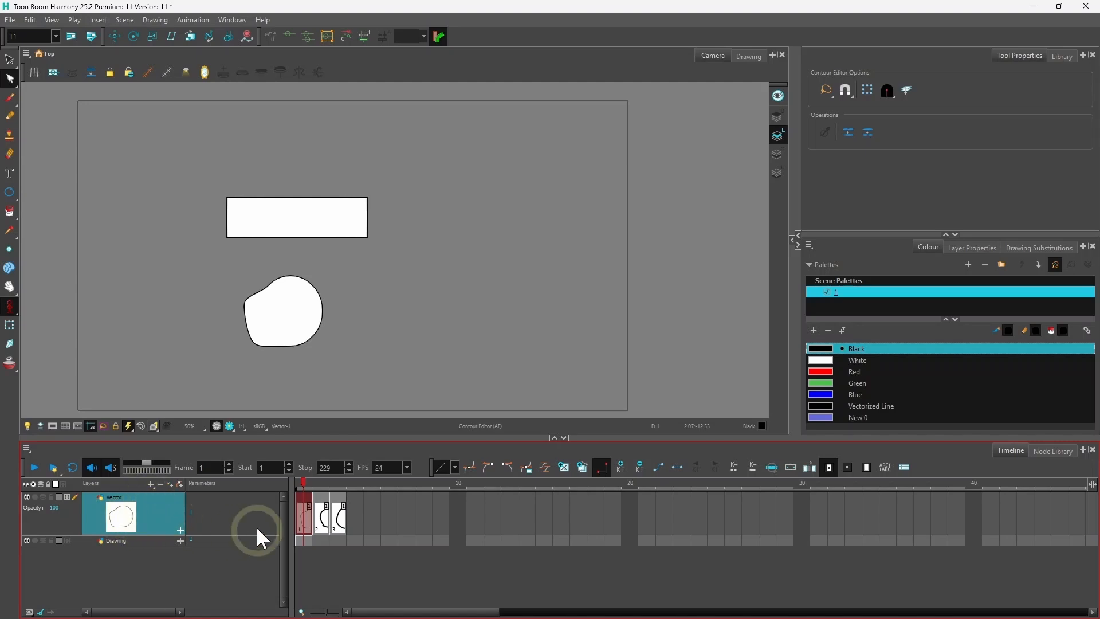
mouse_move(310, 517)
left_mouse_down()
mouse_move(300, 510)
mouse_move(329, 509)
left_mouse_up()
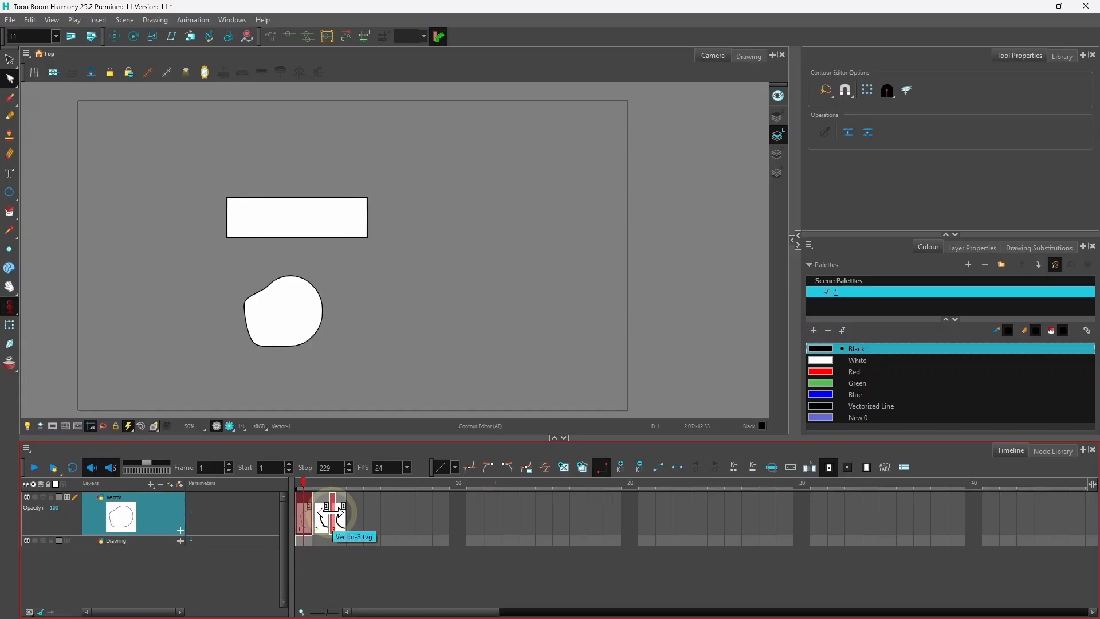
key("2")
key("2")
left_click_drag(382, 613, 378, 613)
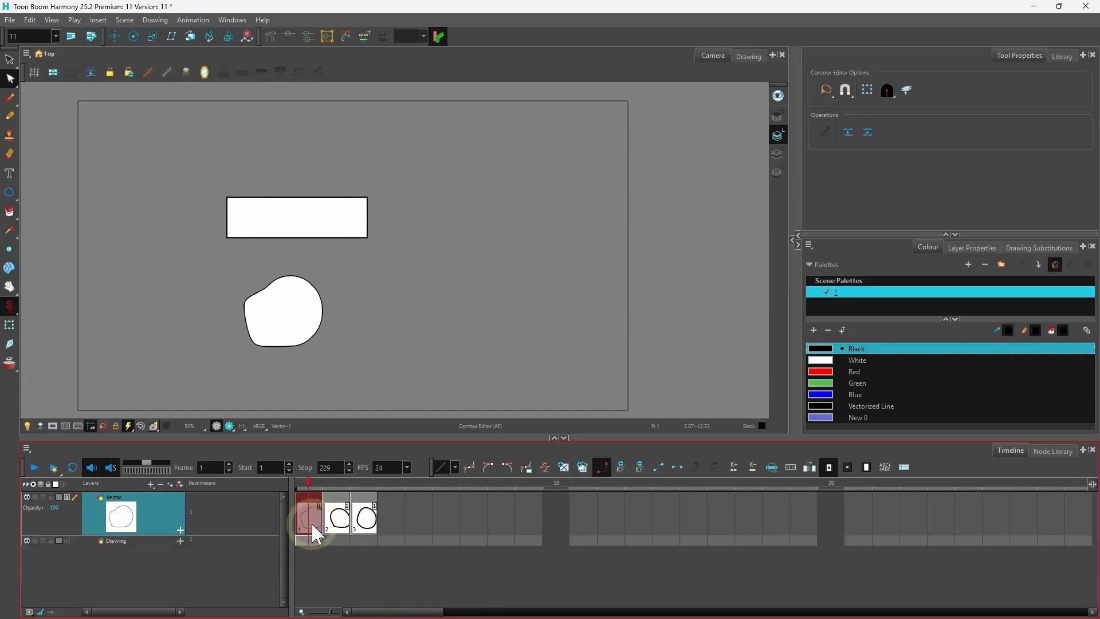
left_click(338, 519)
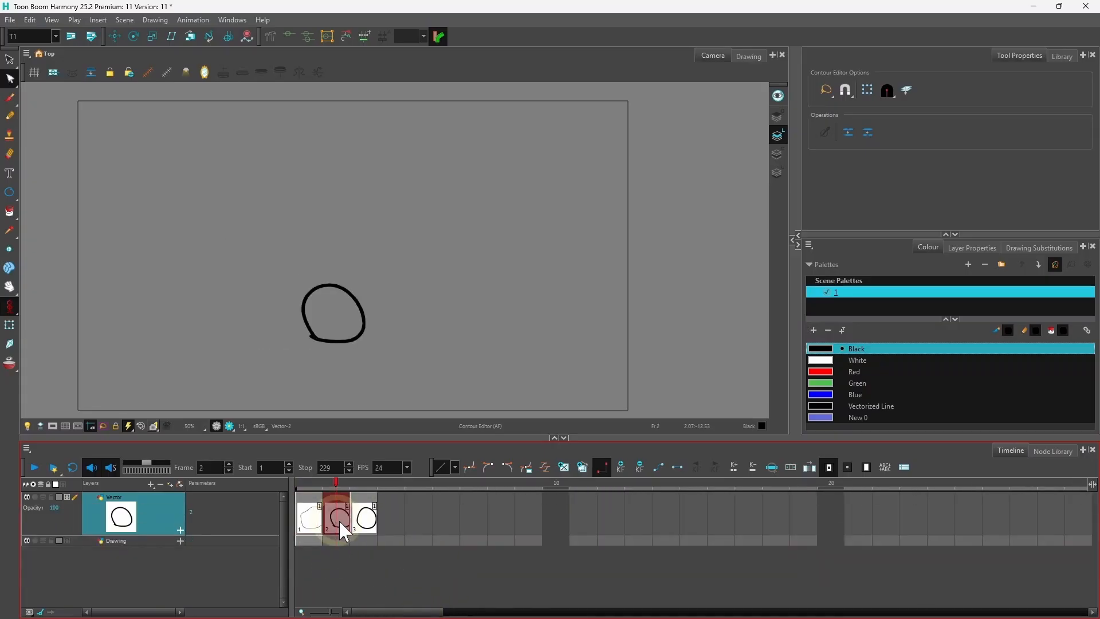
left_click(365, 517)
left_click(309, 516)
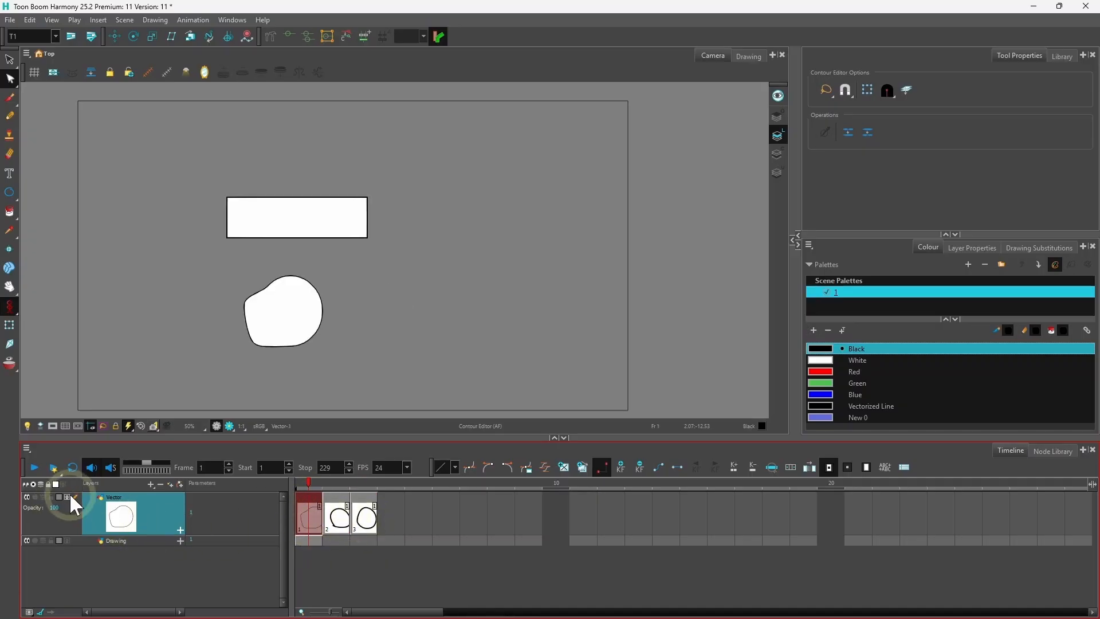
- Show the Drawing layer's thumbnails briefly, and hide the thumbnails of both the Drawing and Vector layers
left_click(67, 540)
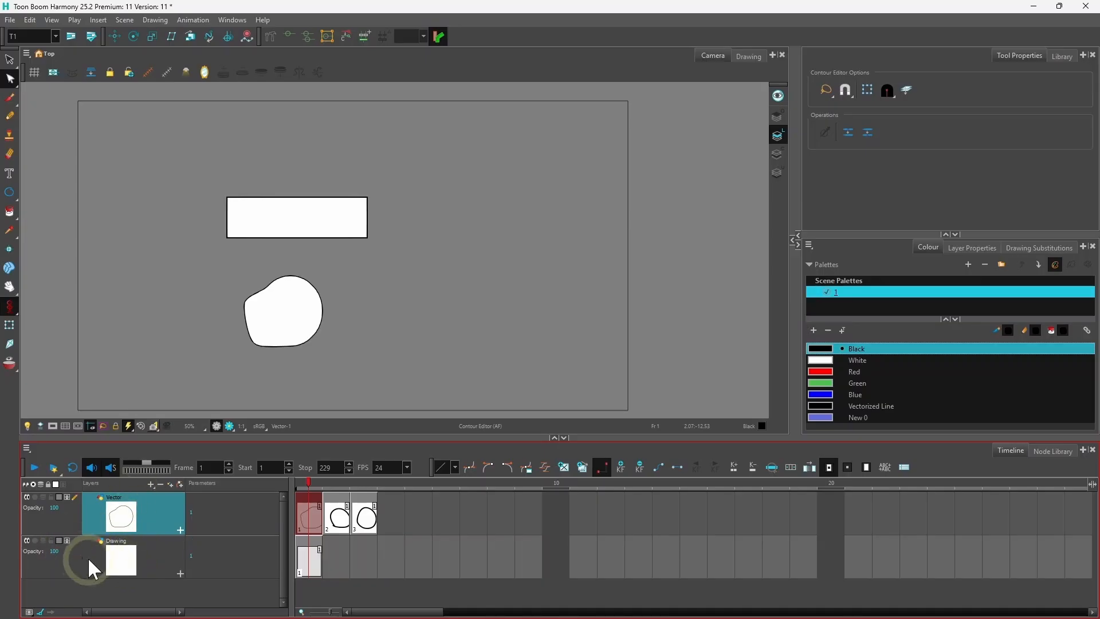
left_click(67, 540)
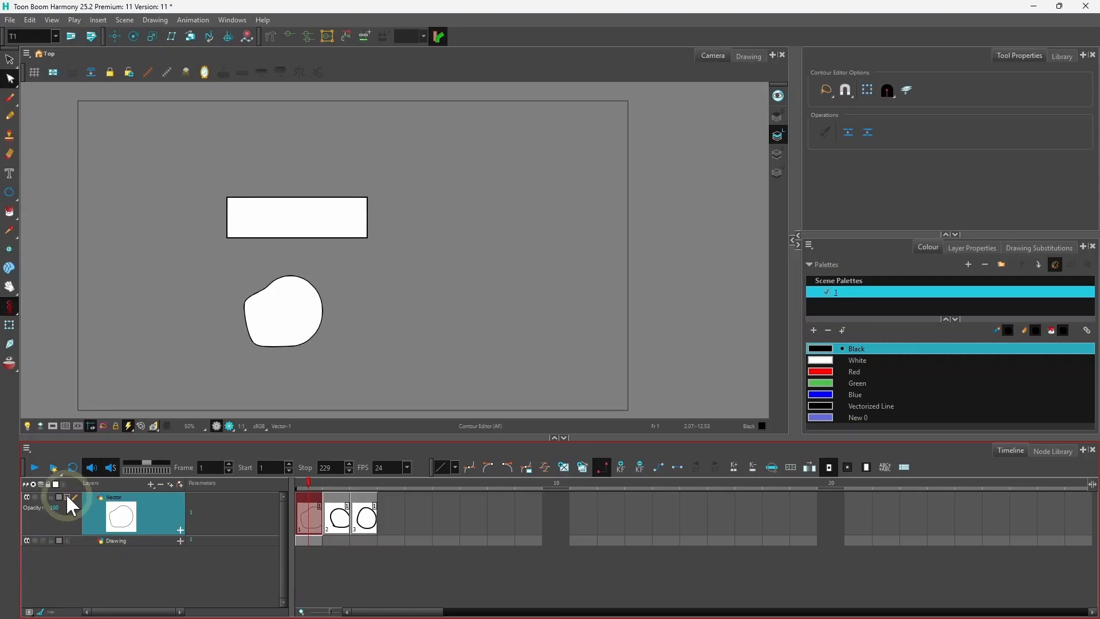
left_click(67, 498)
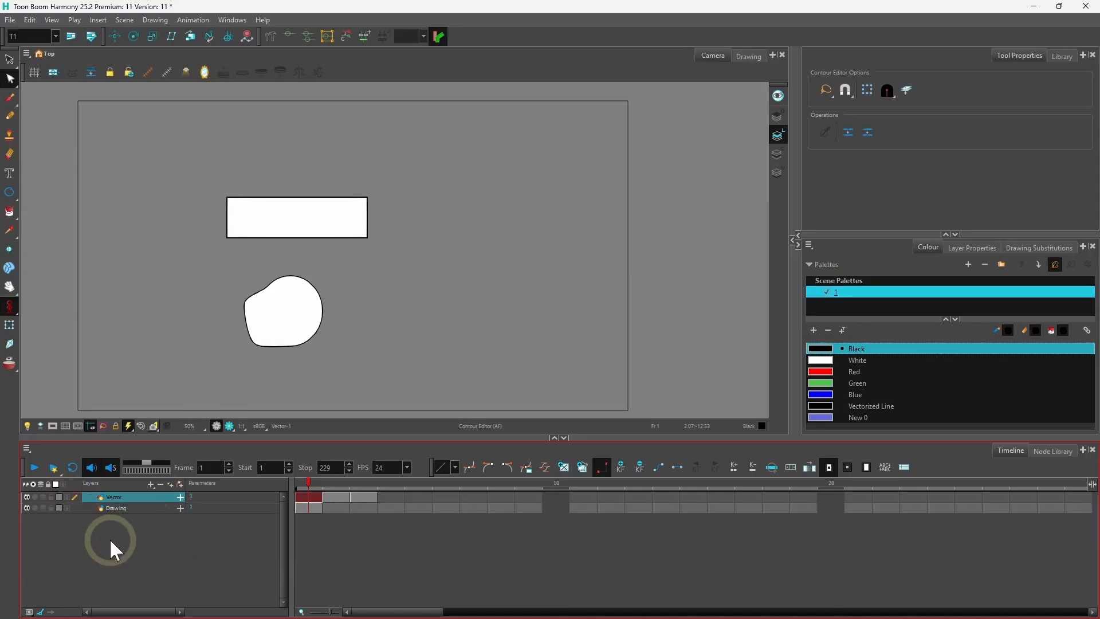
- Add a drawing layer named Bitmap with its Overlay, Line, Colour and Underlay Art all set to Bitmap
left_click(151, 484)
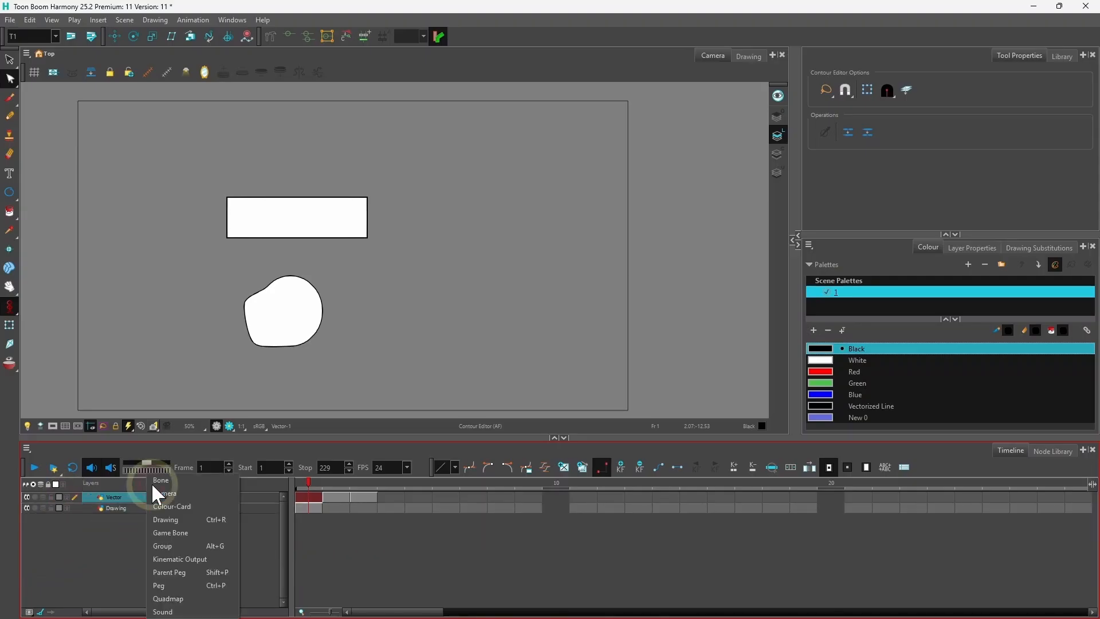
left_click(169, 520)
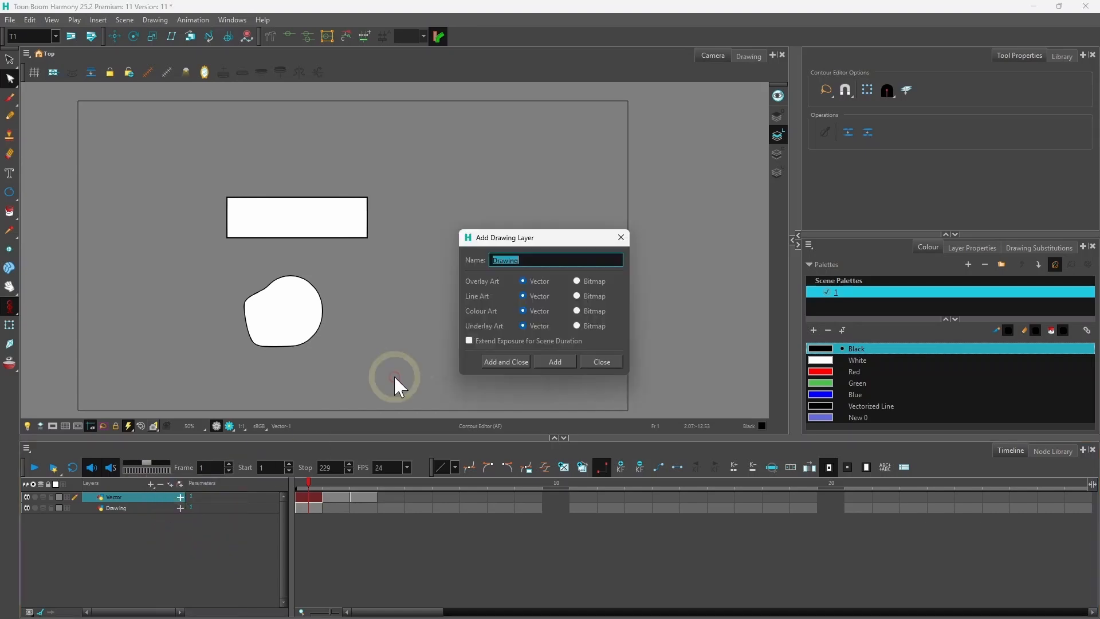
left_click(577, 280)
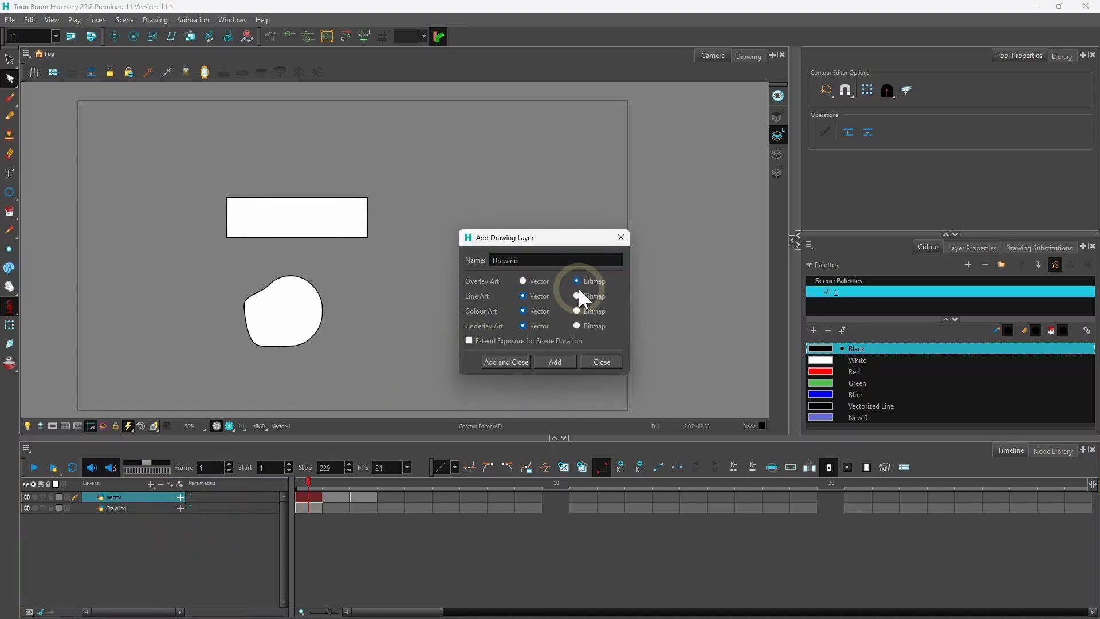
left_click(578, 295)
left_click(577, 311)
left_click(576, 325)
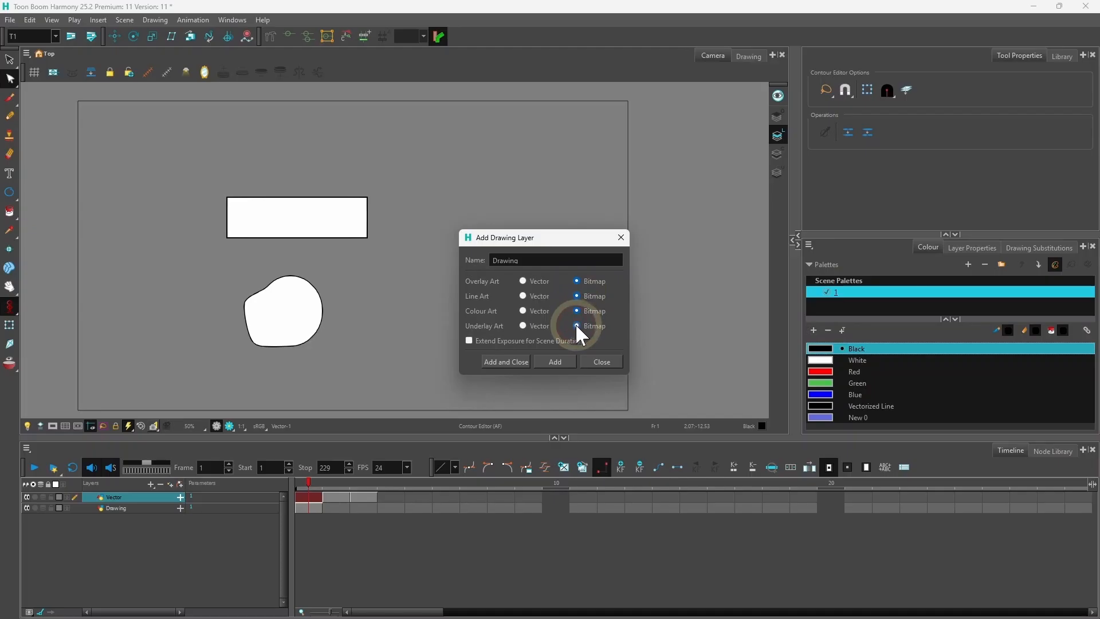
double_click(504, 259)
type("Bitm")
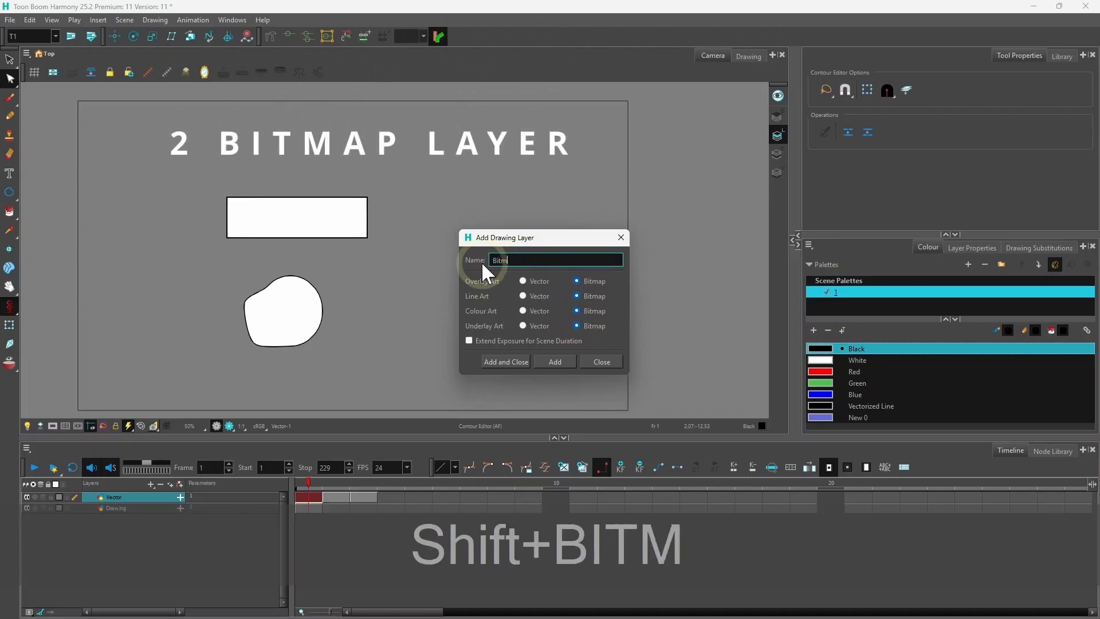
type("ap")
left_click(507, 361)
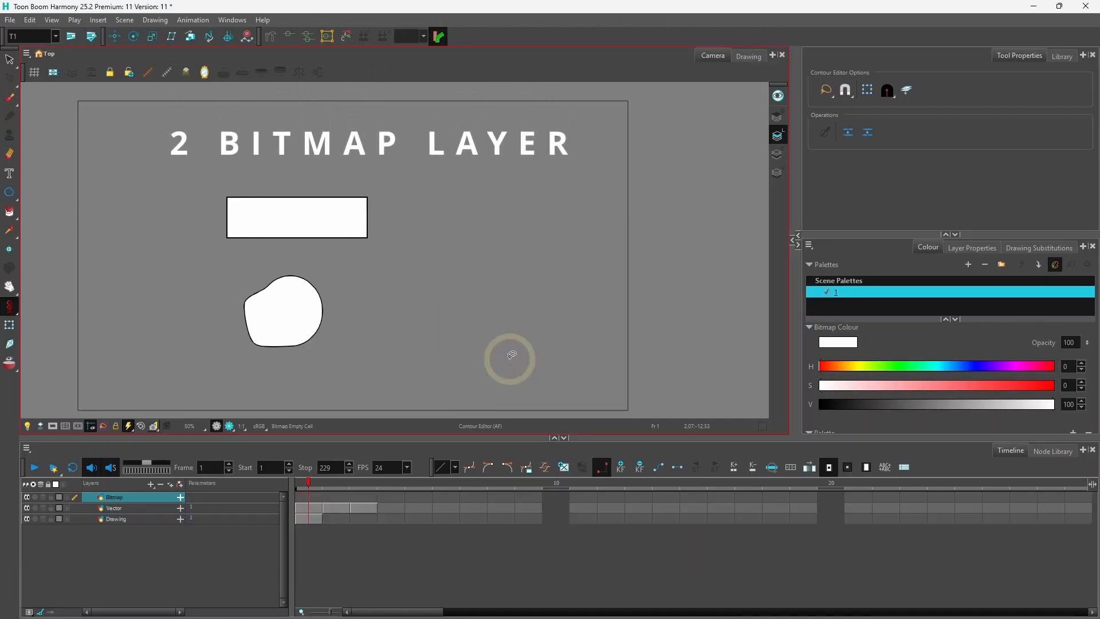
- Compare the drawing tools available on the Bitmap and Vector layers, and choose the Brush for the Bitmap layer
left_click(127, 497)
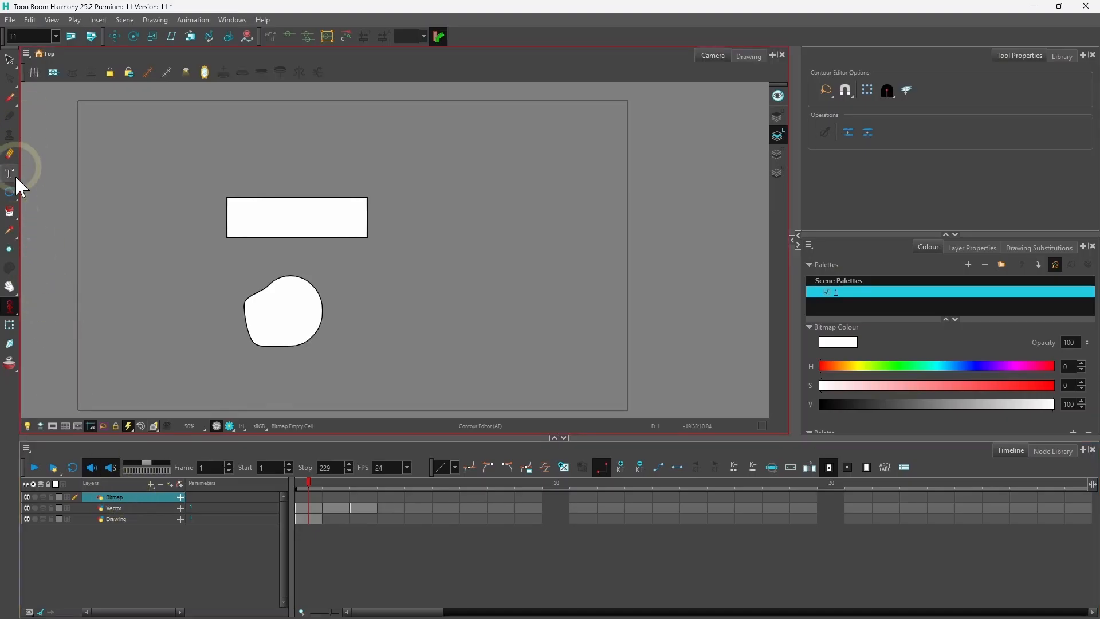
left_click(116, 507)
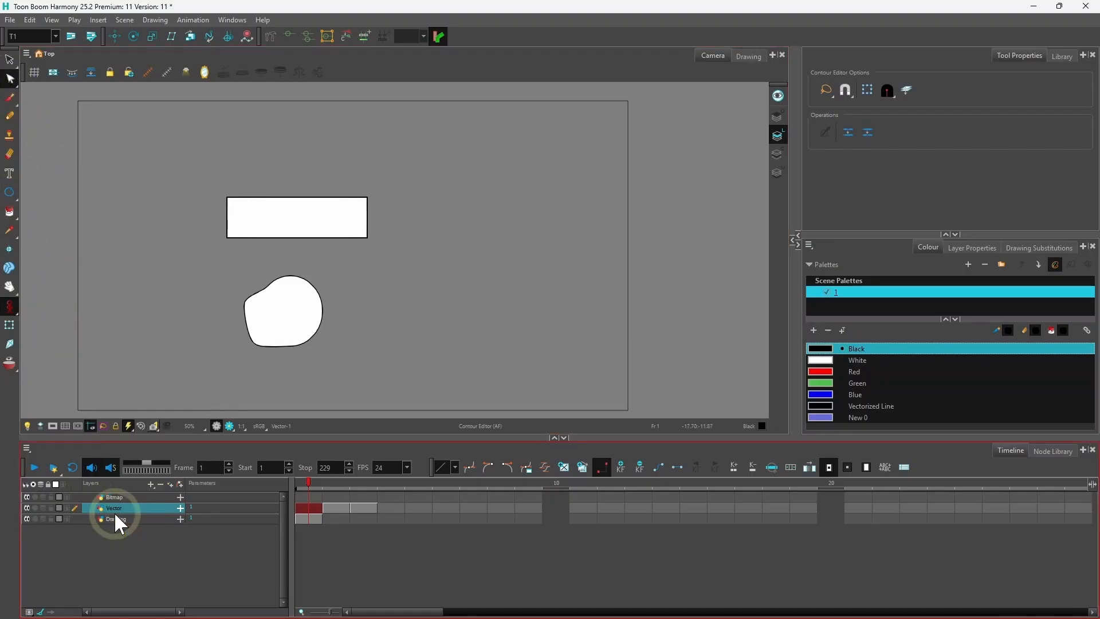
left_click(118, 496)
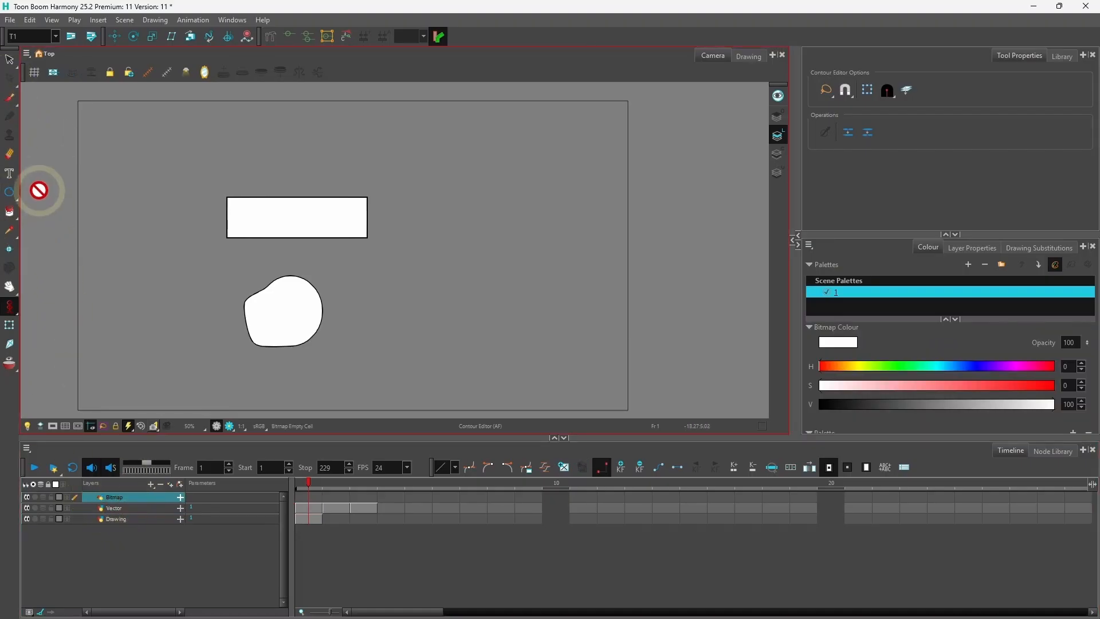
left_click(10, 99)
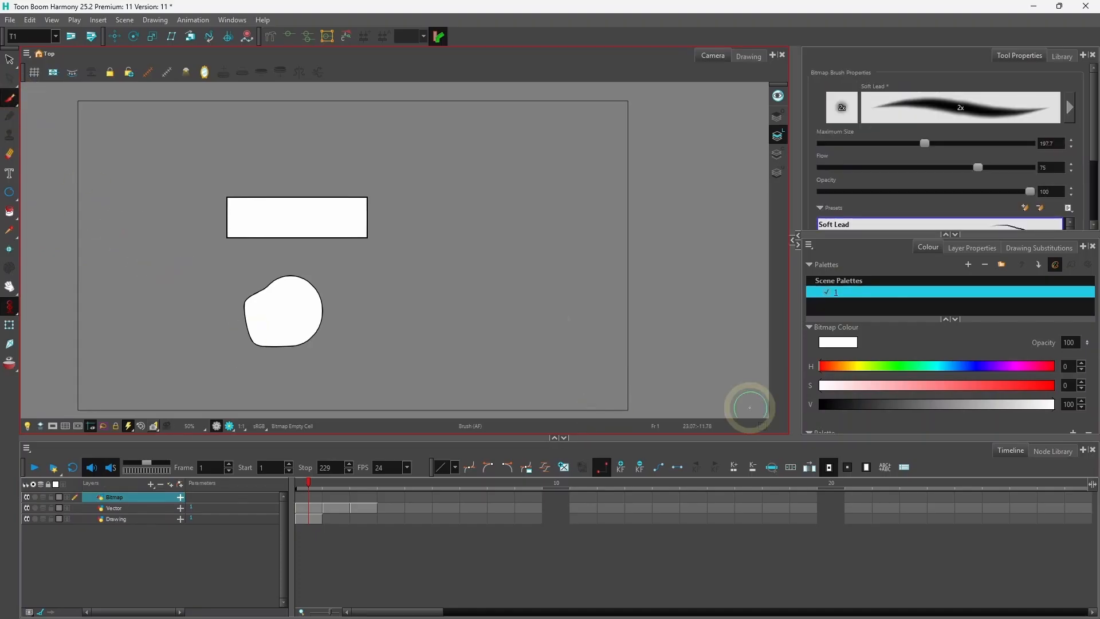
- Brush a closed soft black outline on the Bitmap layer beside the white rectangle and fill it with green
left_click_drag(503, 150, 449, 226)
key("ctrl+z")
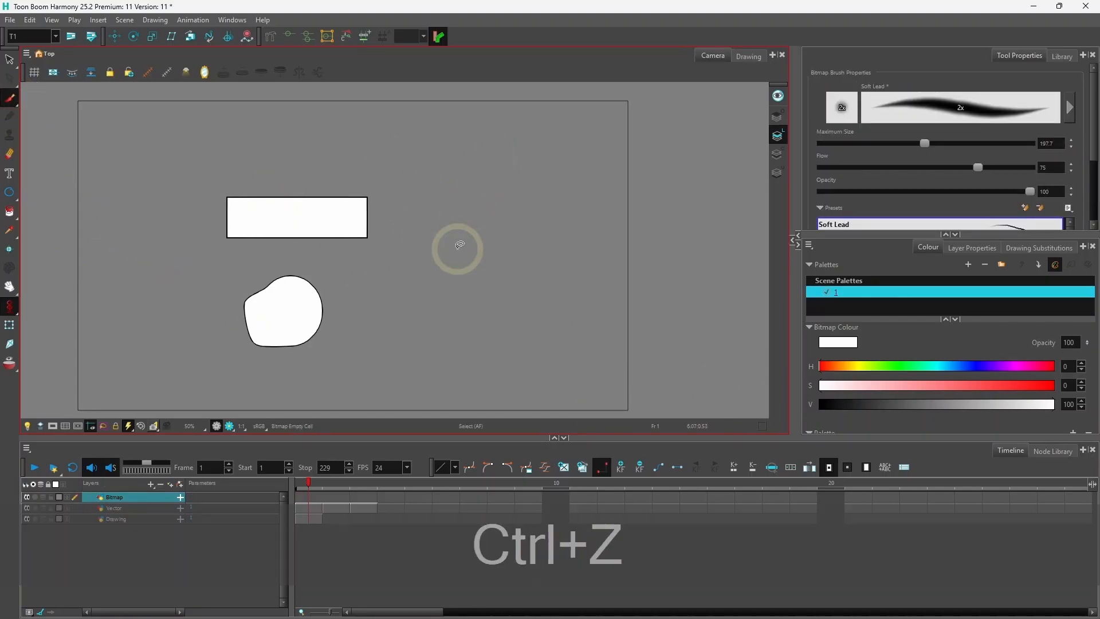
left_click(824, 404)
mouse_move(498, 142)
left_mouse_down()
mouse_move(444, 217)
mouse_move(458, 239)
mouse_move(544, 249)
mouse_move(565, 175)
mouse_move(501, 141)
left_mouse_up()
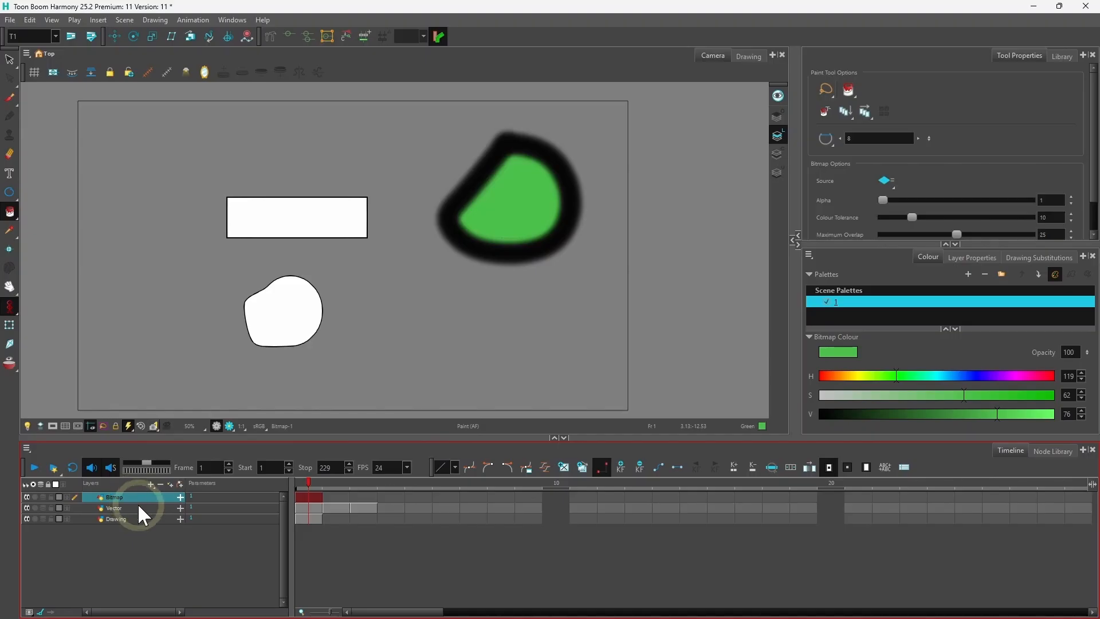
- Examine the soft edges of the green bitmap shape up close, and restore the normal view
left_click(129, 508)
left_click(129, 497)
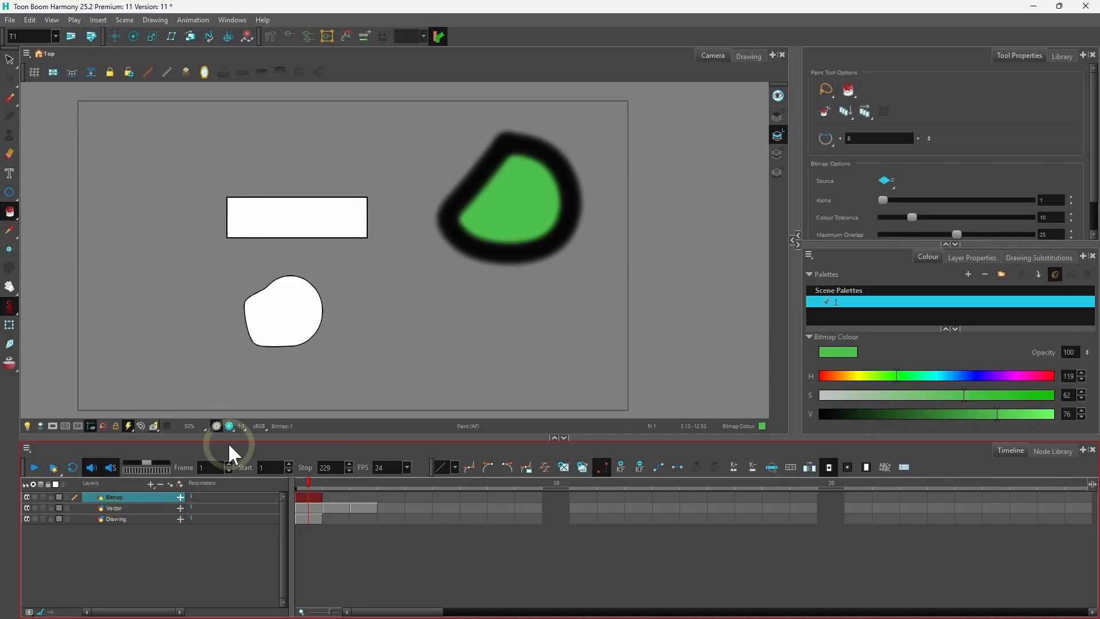
left_click(496, 244)
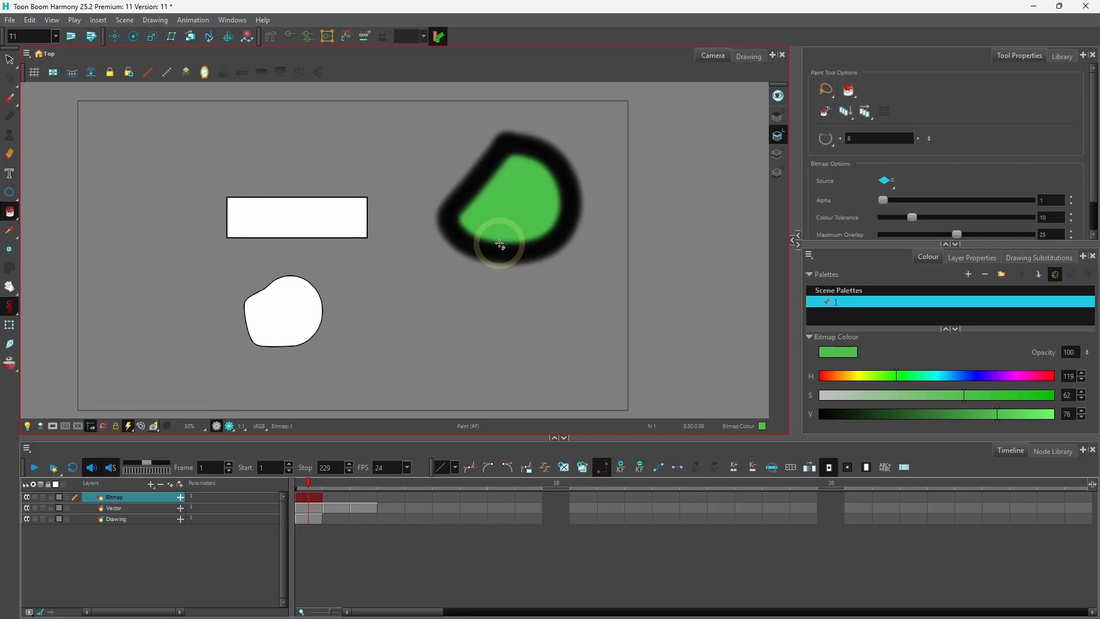
key("2")
key("2")
key("2")
key("2")
key("2")
key("2")
key("2")
key("2")
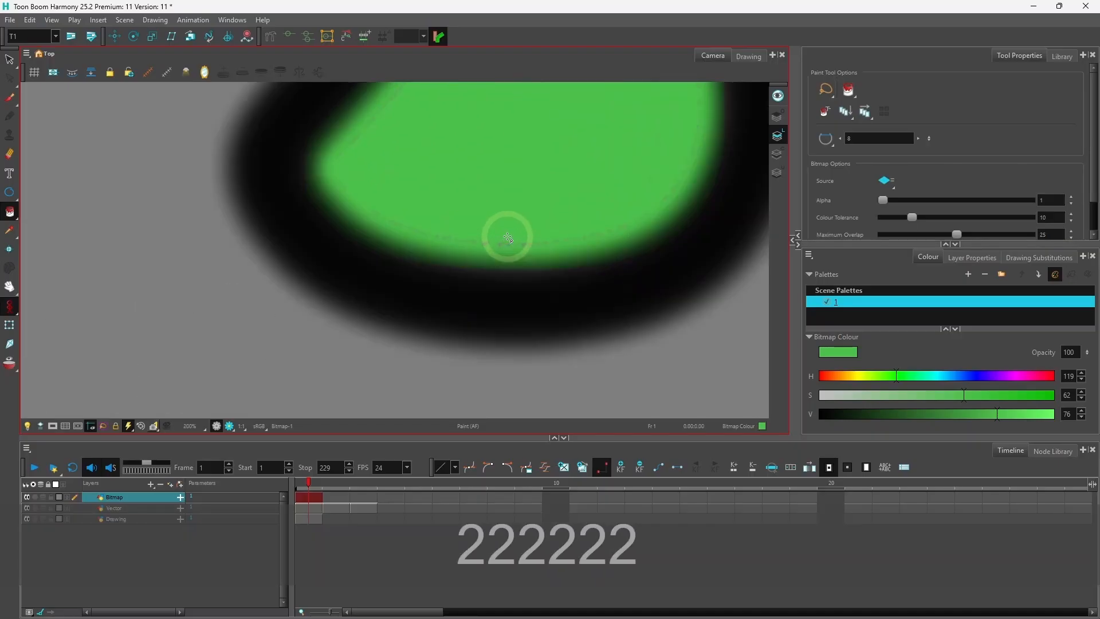
key("shift+m")
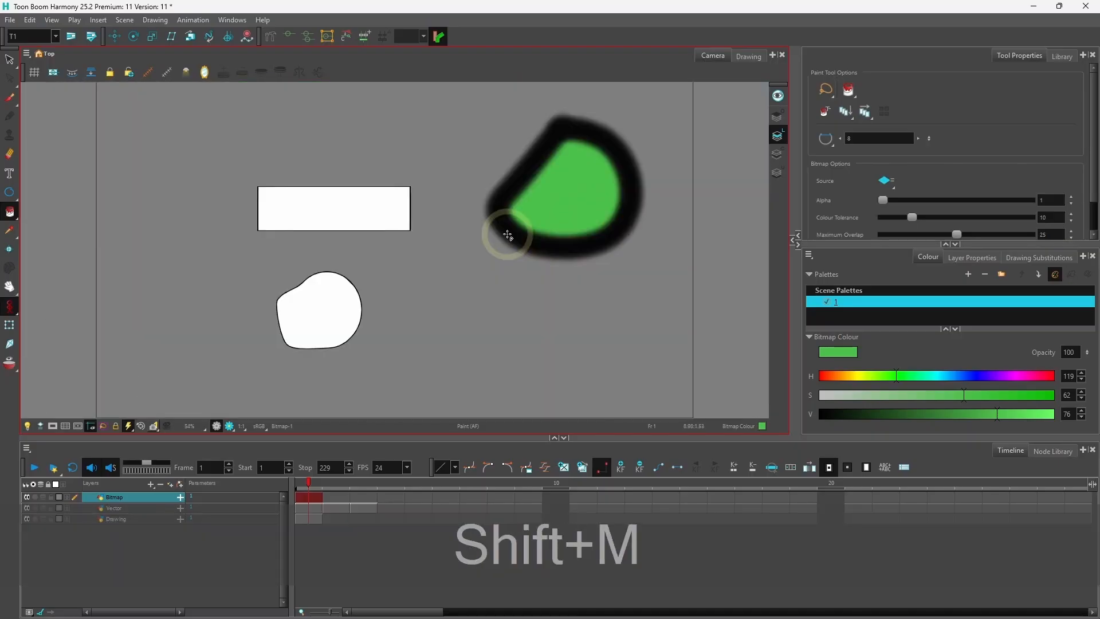
- Reshape the rounded white shape on the Vector layer by moving its lower and side points with the Contour Editor
left_click(137, 508)
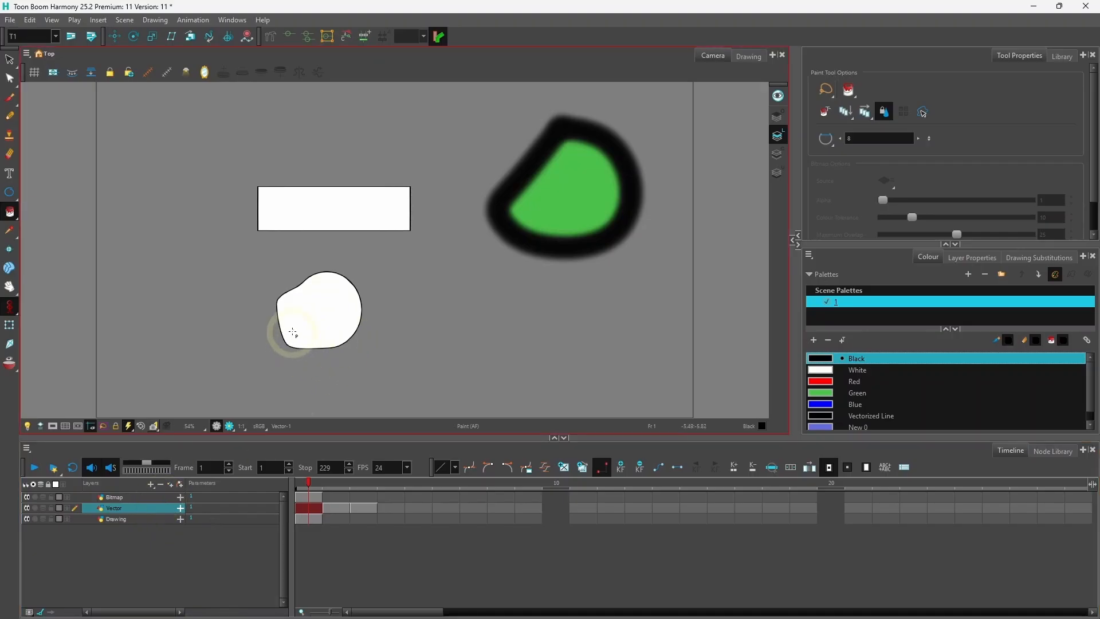
left_click(9, 79)
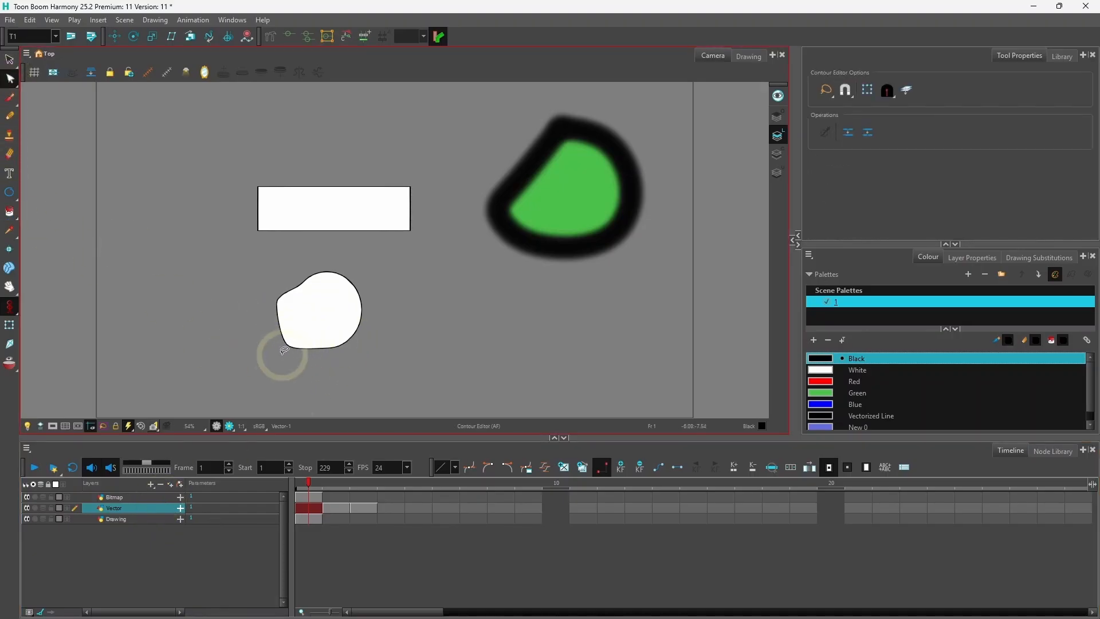
left_click_drag(287, 338, 231, 352)
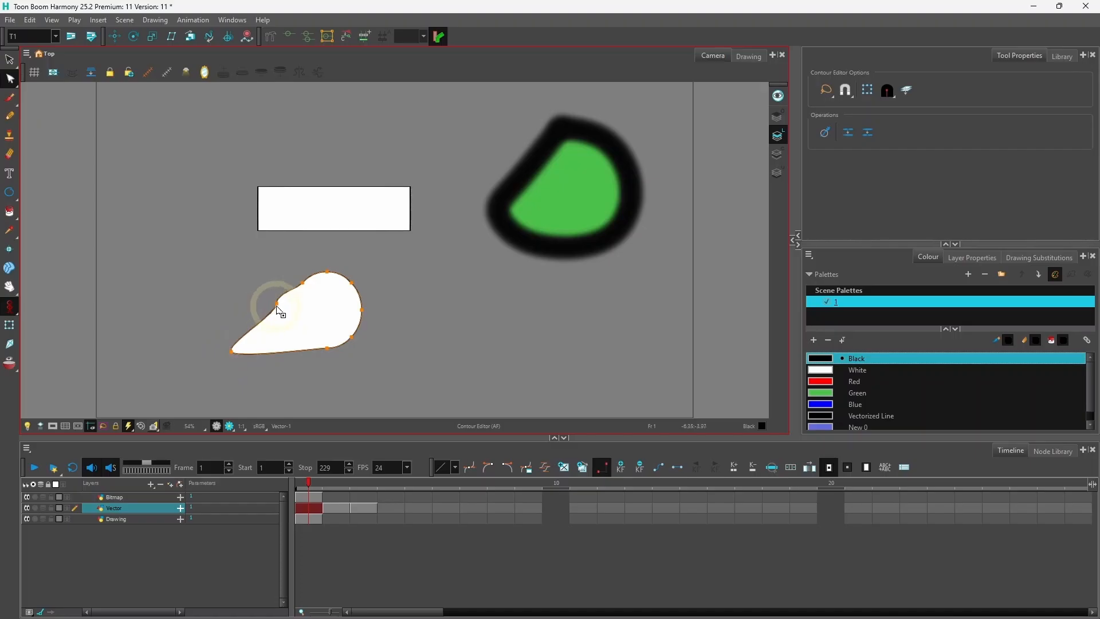
left_click_drag(275, 307, 233, 290)
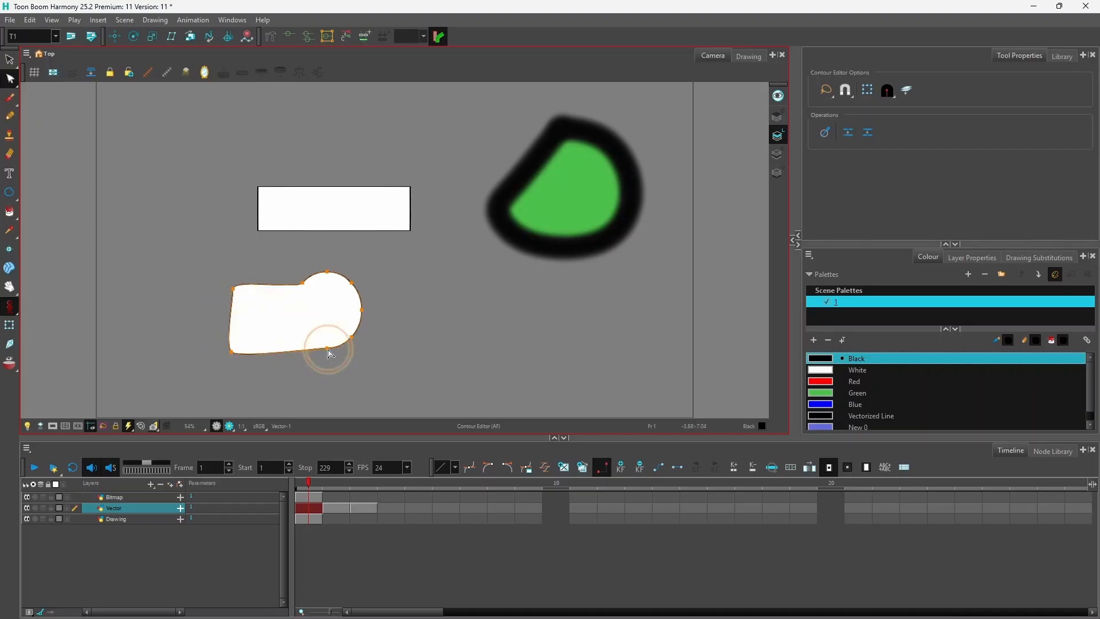
left_click_drag(324, 347, 397, 361)
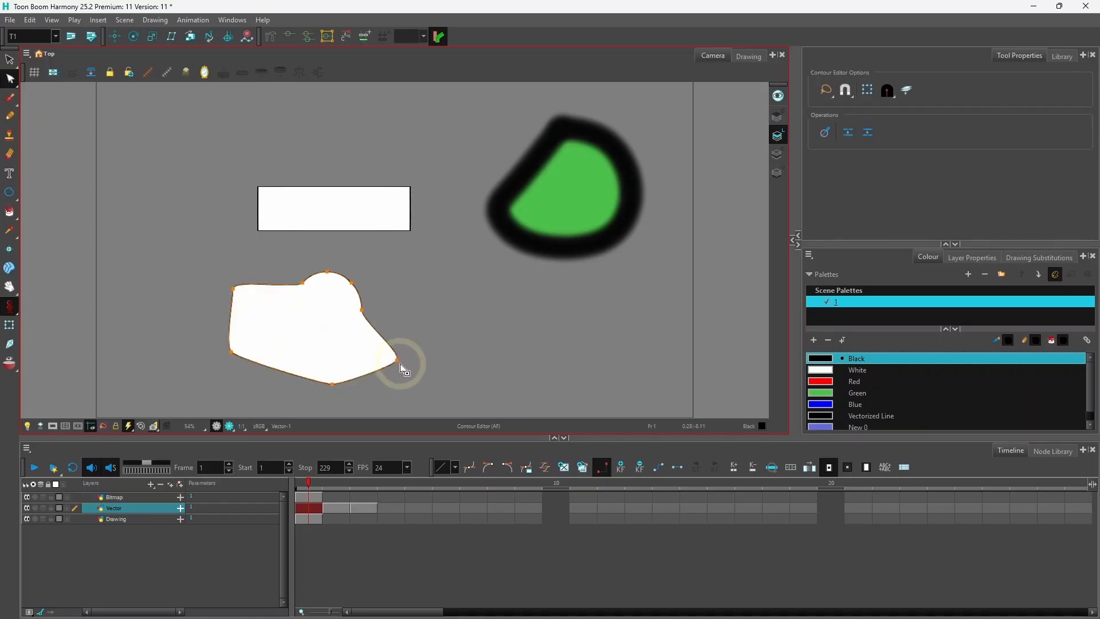
left_click_drag(334, 388, 310, 306)
left_click(125, 504)
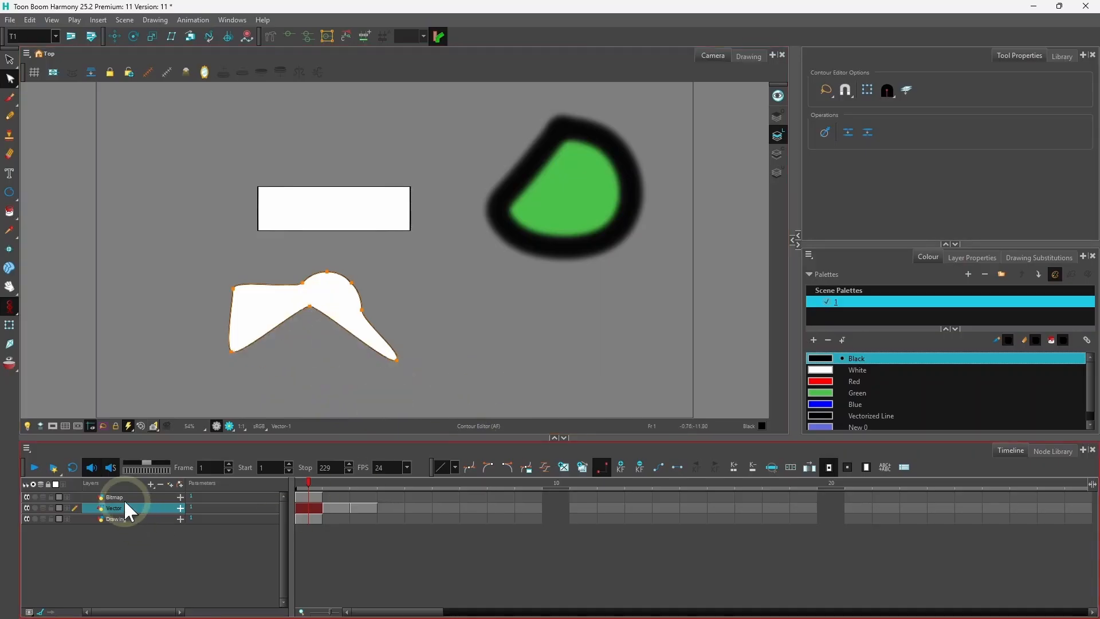
- Erase the left part of the bitmap shape's black outline and brush green over the gap on the Bitmap layer
left_click(127, 497)
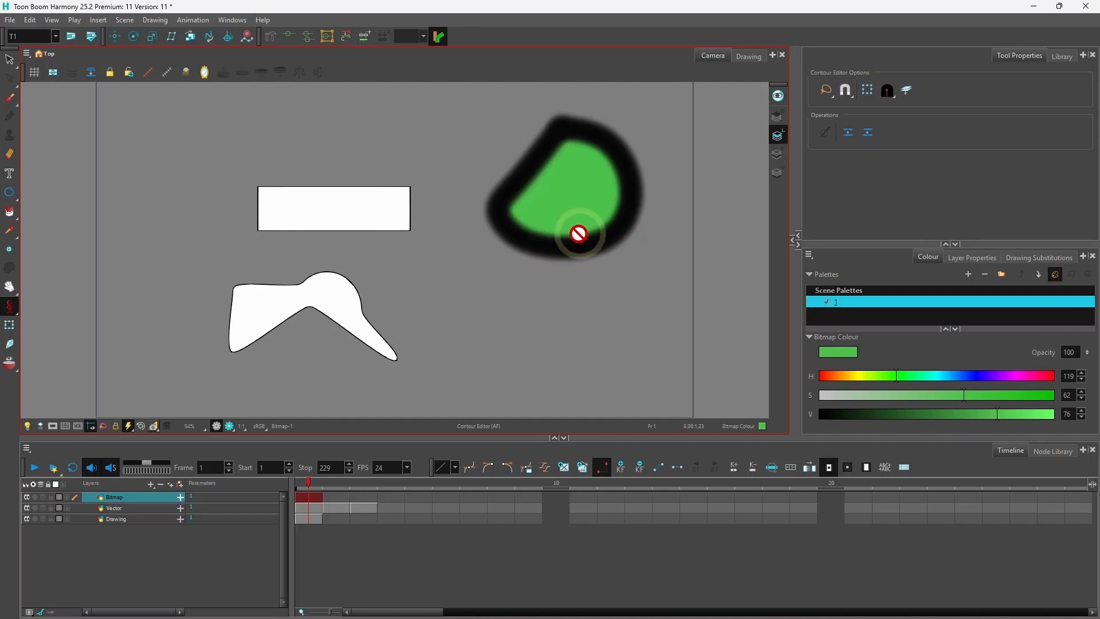
left_click(9, 155)
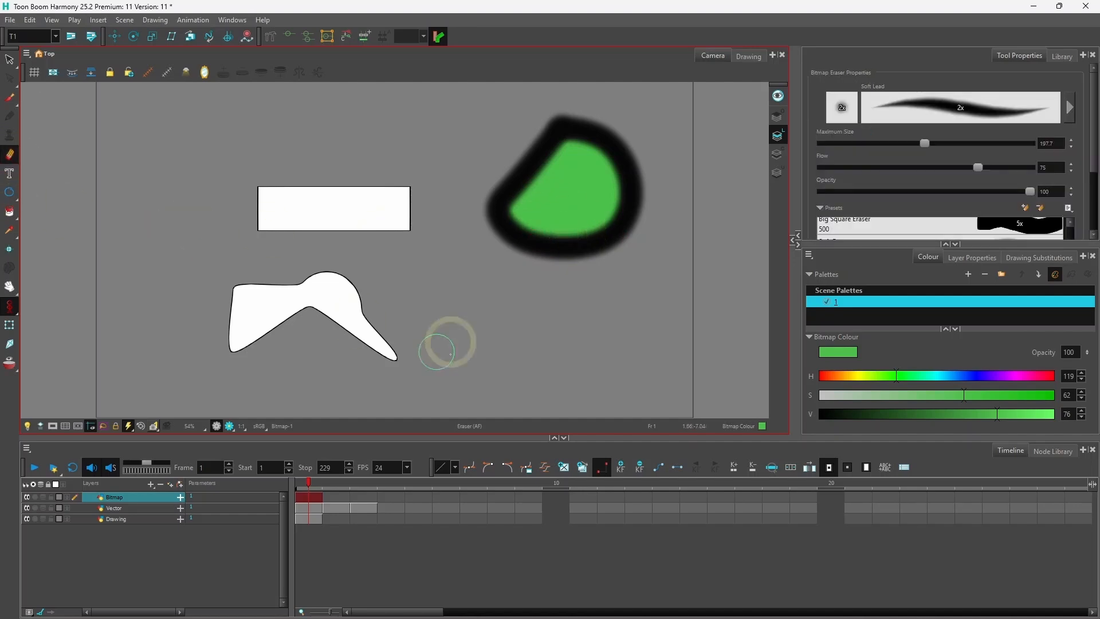
mouse_move(470, 224)
left_mouse_down()
mouse_move(494, 180)
mouse_move(503, 270)
left_mouse_up()
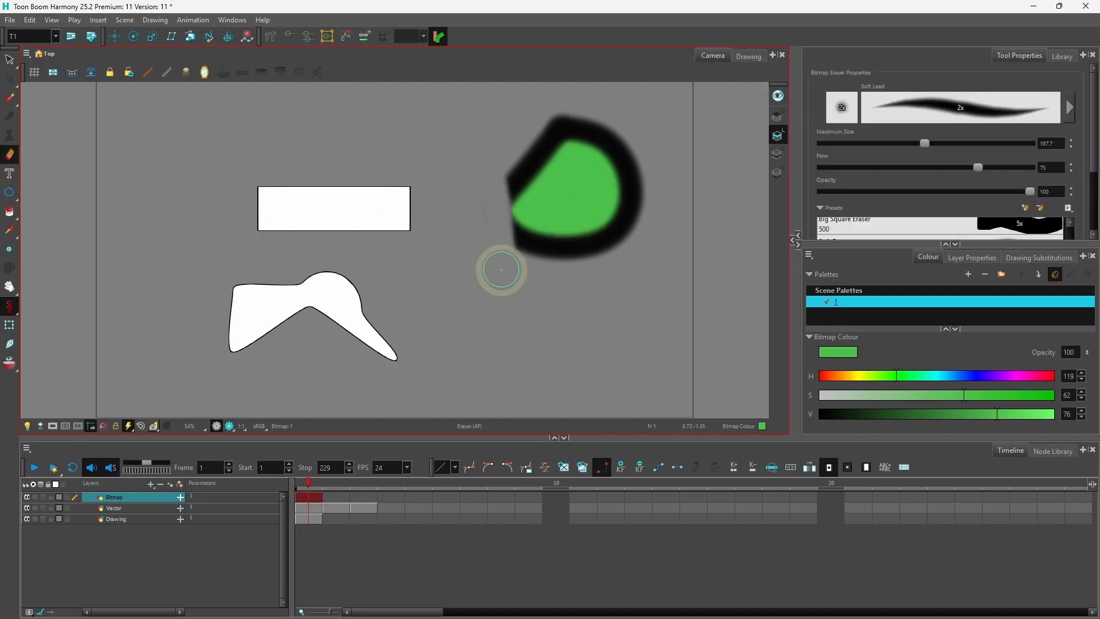
left_click(10, 99)
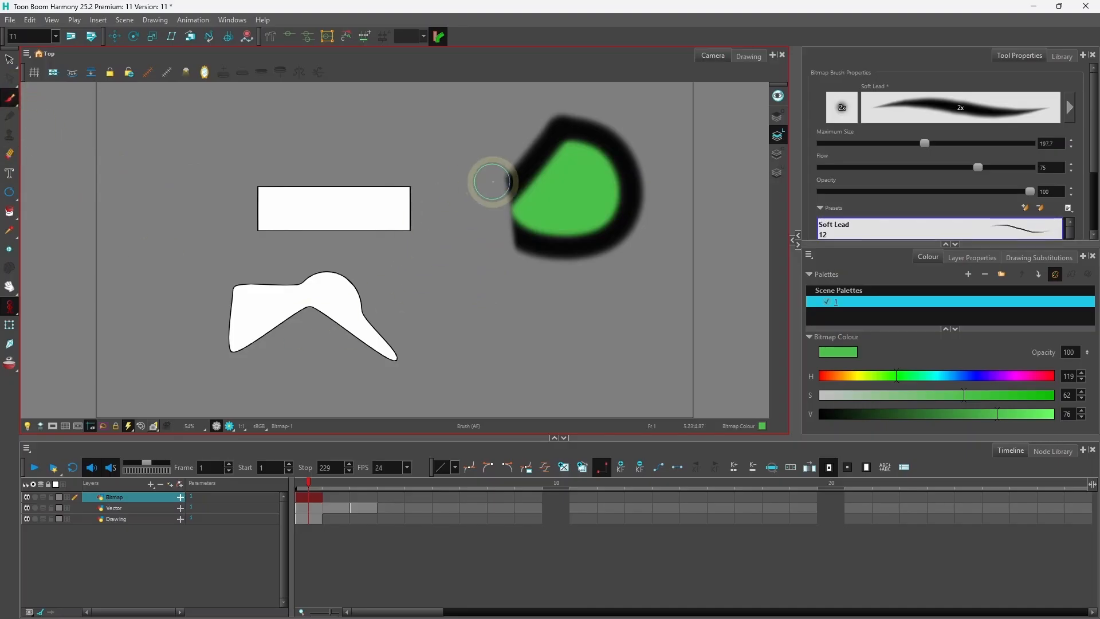
mouse_move(510, 179)
left_mouse_down()
mouse_move(494, 204)
mouse_move(500, 233)
mouse_move(548, 252)
mouse_move(511, 204)
mouse_move(515, 228)
mouse_move(508, 203)
mouse_move(514, 252)
left_mouse_up()
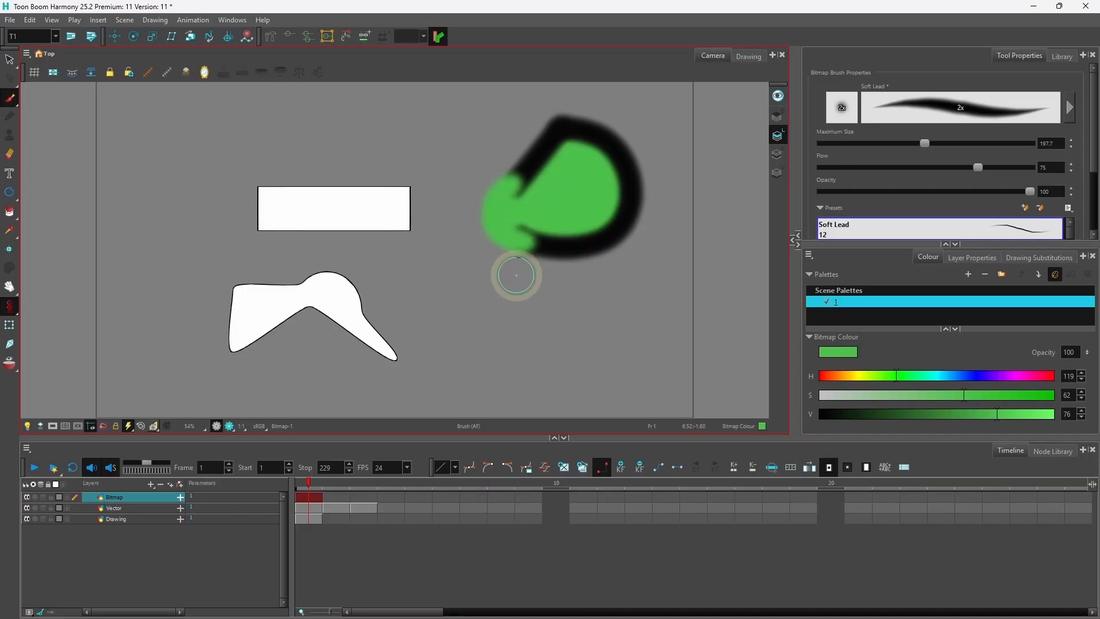
- Compare the brush and colour options offered on the Drawing, Bitmap and Vector layers
left_click(123, 507)
left_click(123, 516)
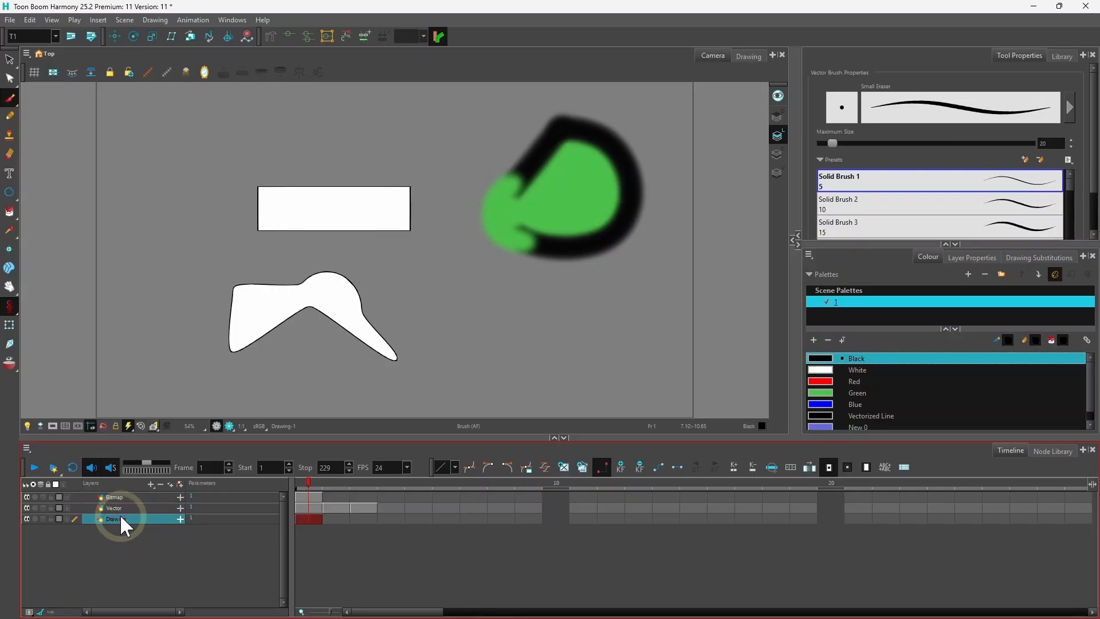
left_click(125, 497)
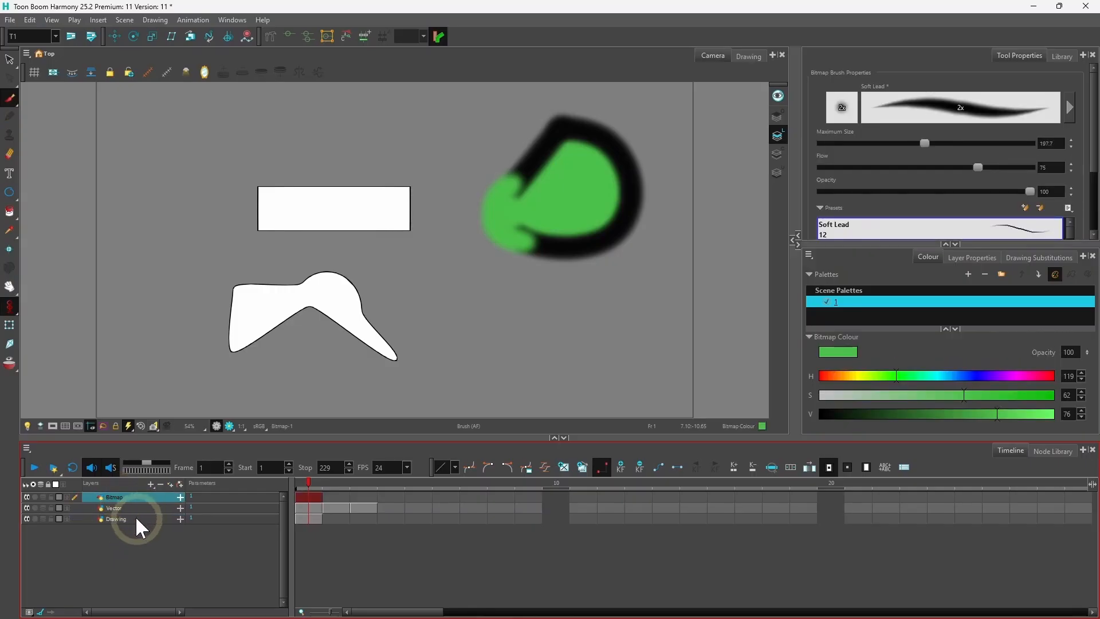
left_click(125, 507)
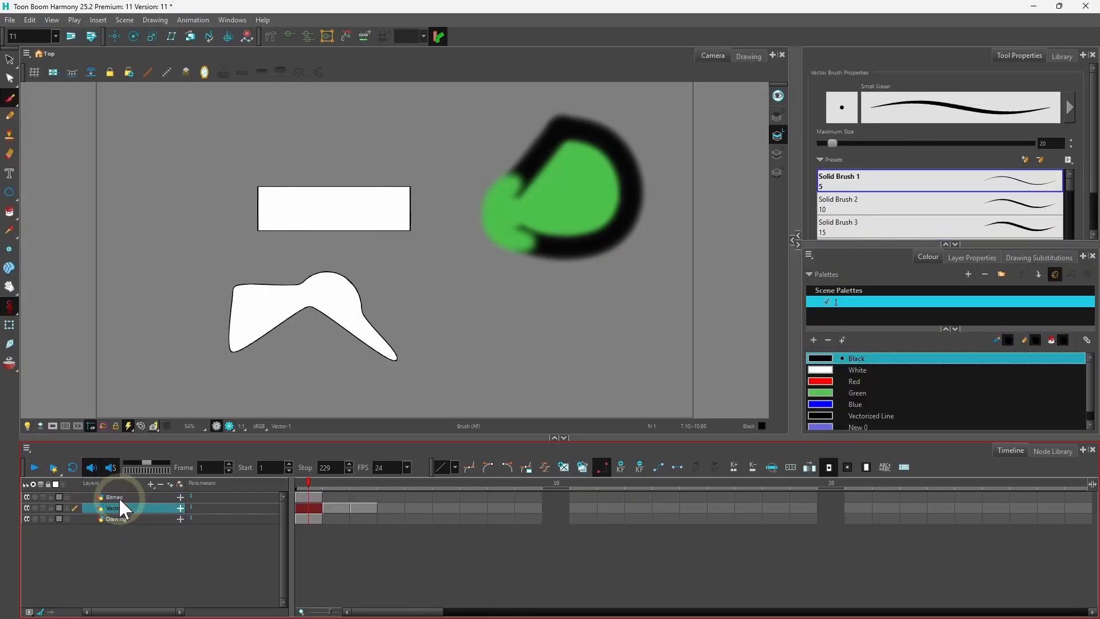
left_click(120, 495)
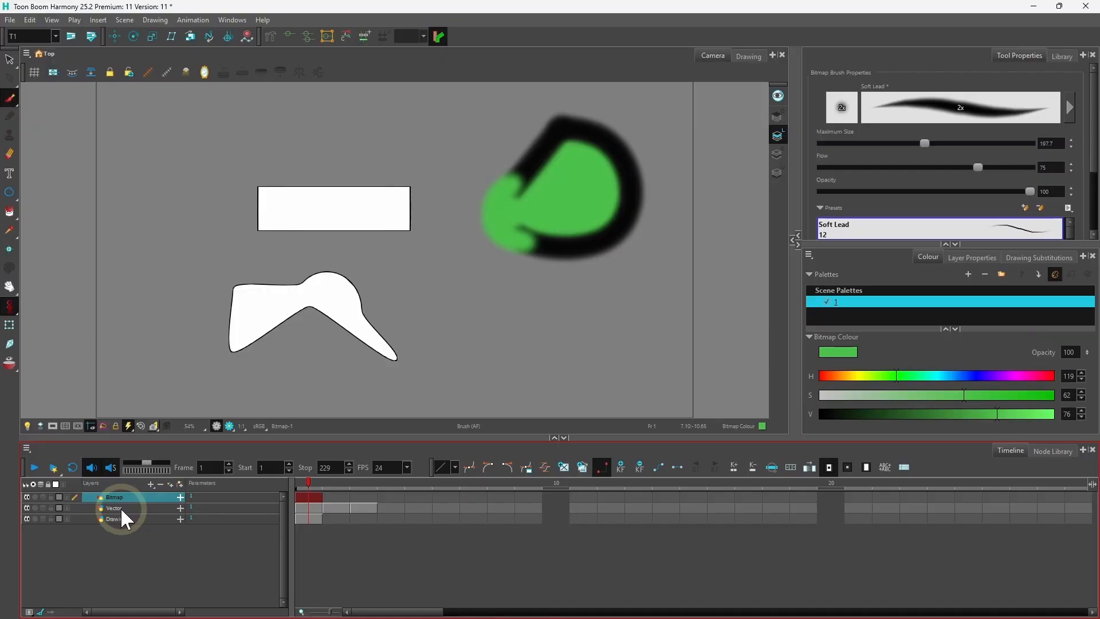
- Parent the Vector and Drawing layers to the Bitmap layer in the timeline
left_click(116, 508)
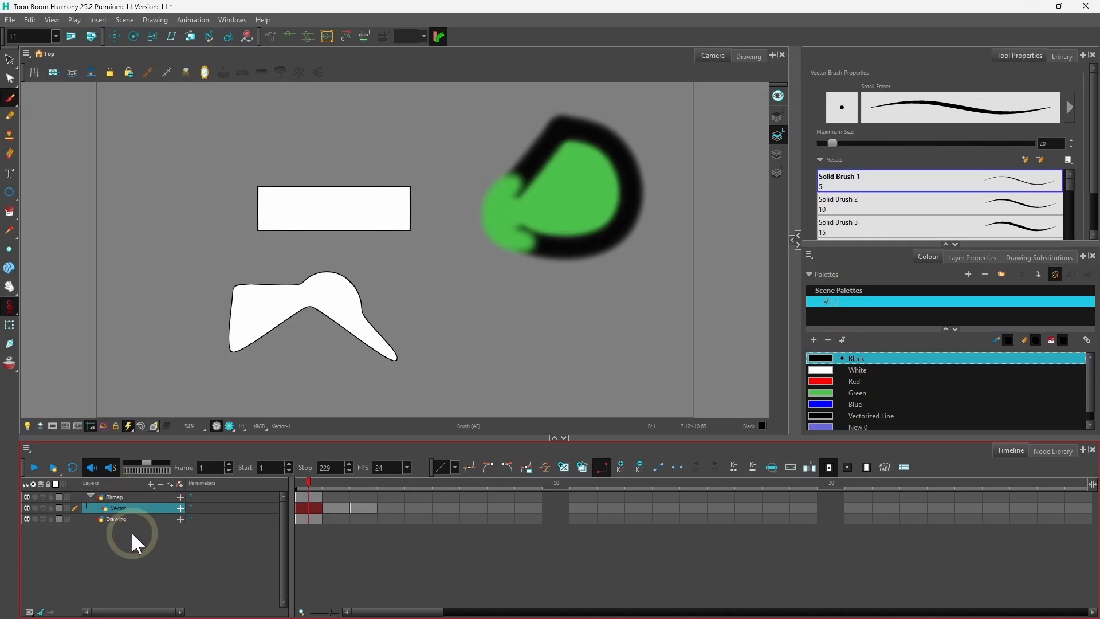
left_click(117, 519)
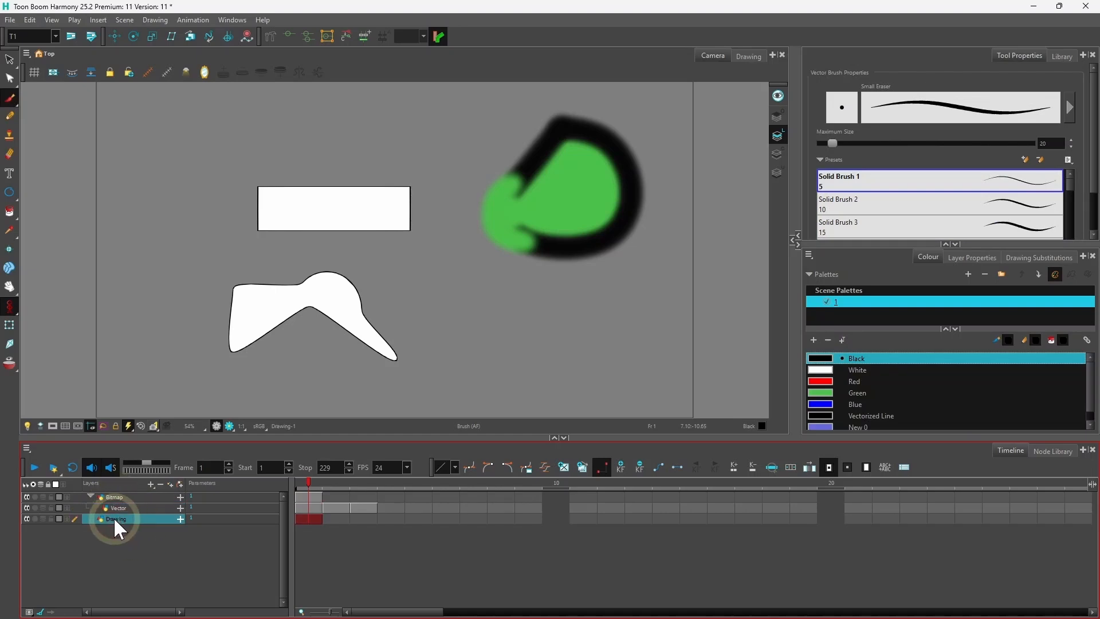
left_click_drag(117, 519, 112, 504)
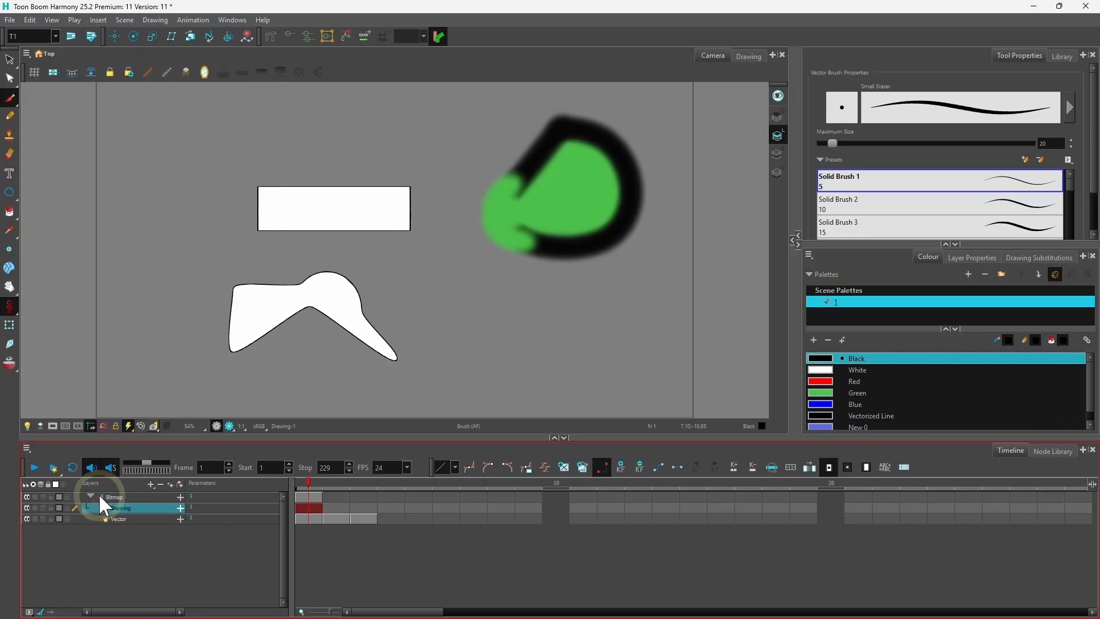
- Move the Bitmap layer together with its child layers slightly left and down using the Transform tool
left_click(116, 498)
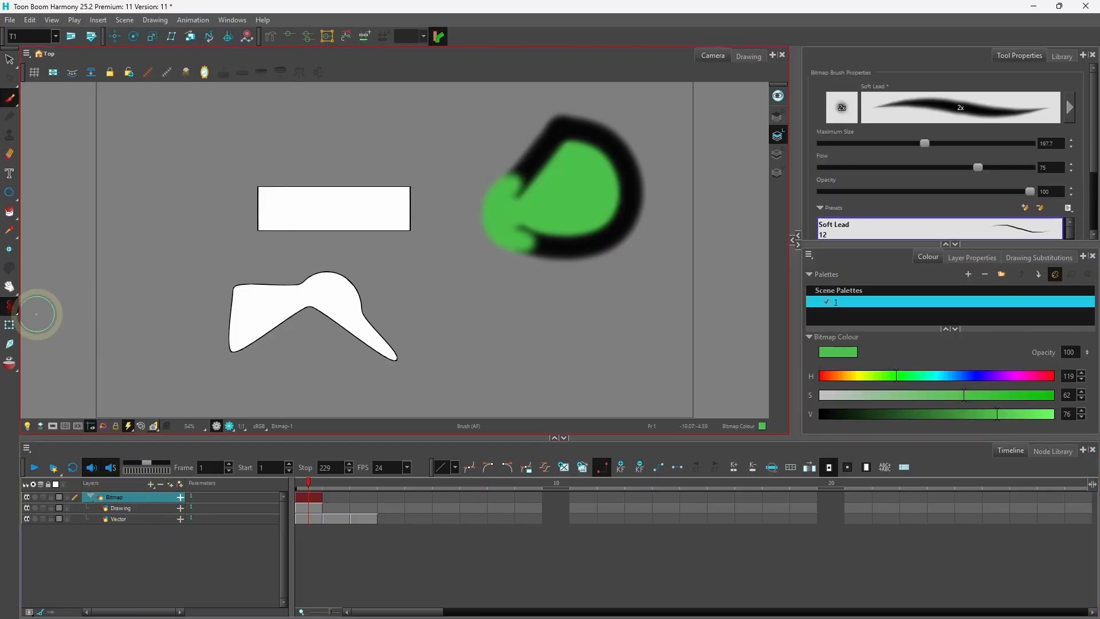
left_click(10, 325)
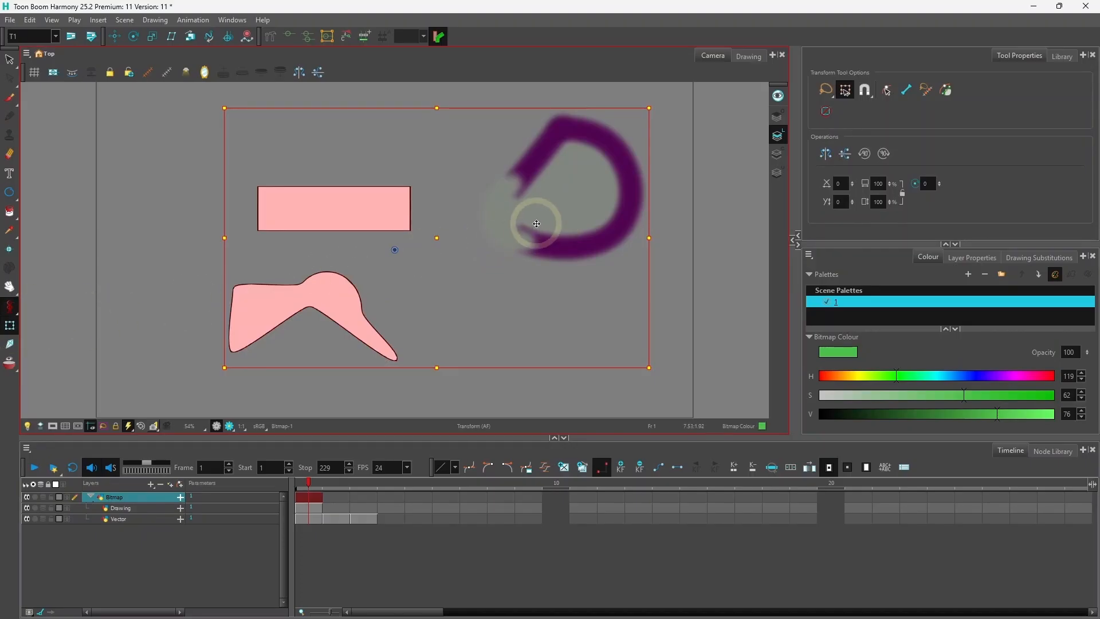
left_click(103, 523)
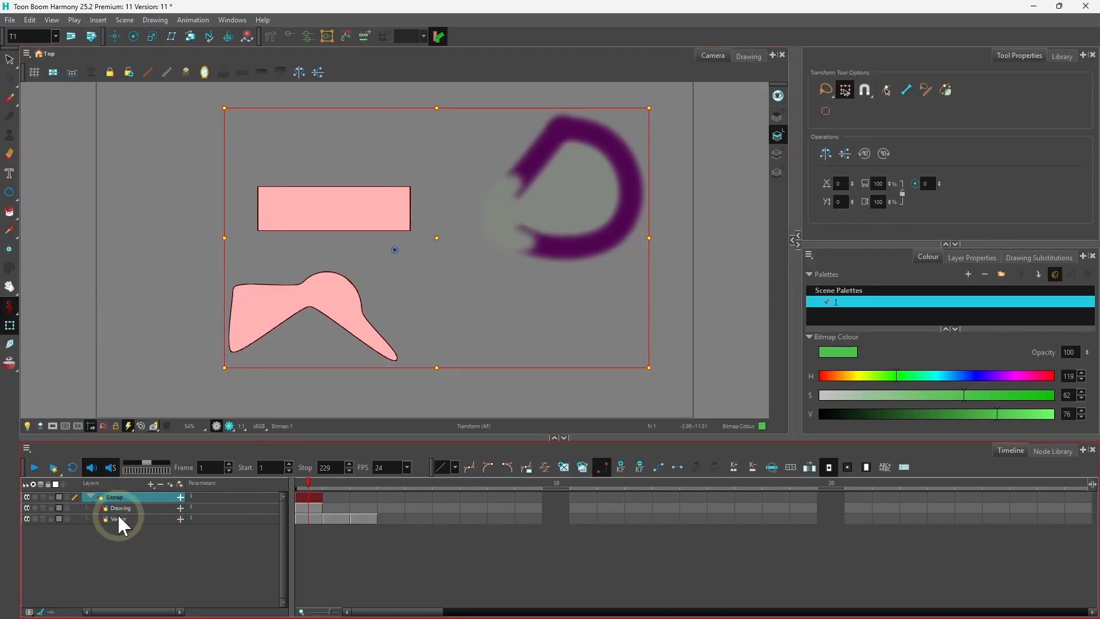
mouse_move(568, 214)
left_mouse_down()
mouse_move(442, 216)
mouse_move(588, 217)
mouse_move(549, 223)
left_mouse_up()
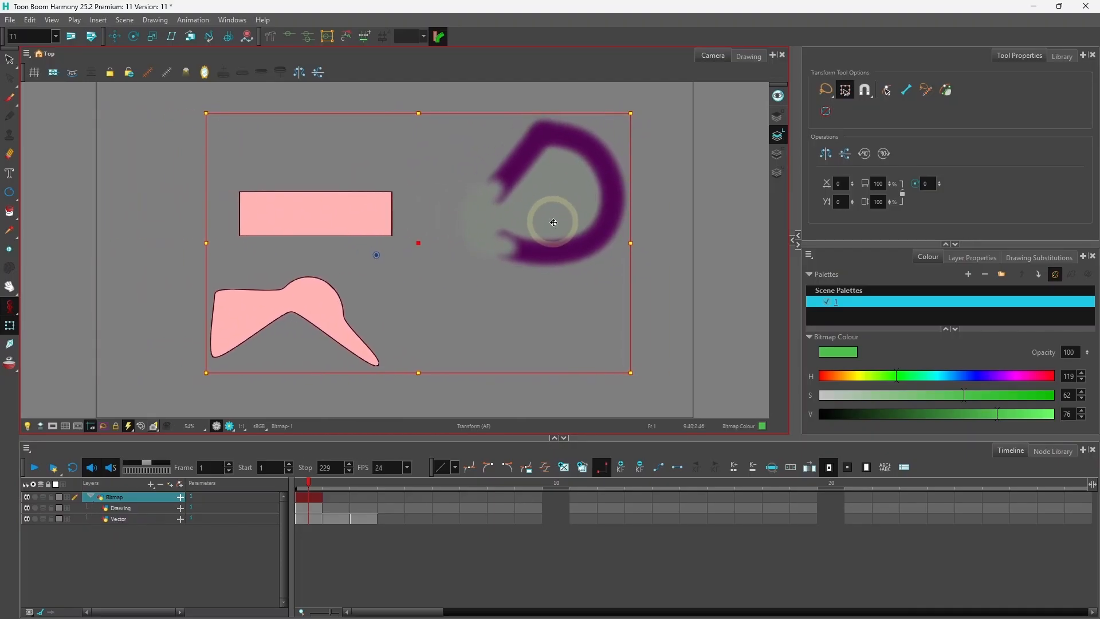
- Unparent the Vector layer from Bitmap, and delete the Bitmap layer along with its child Drawing layer
left_click(411, 510)
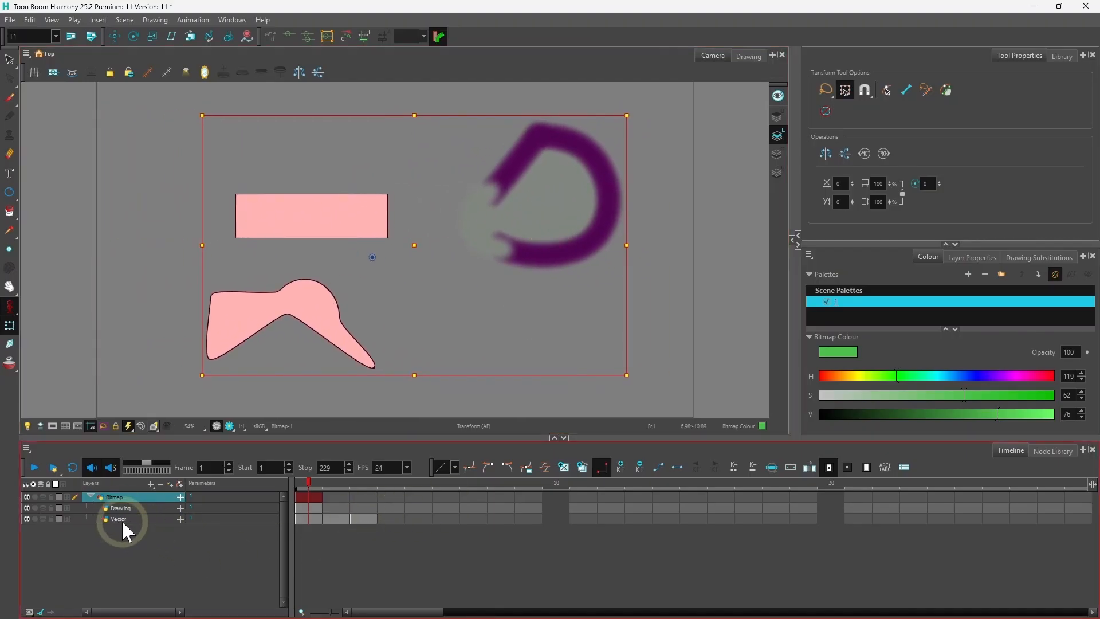
left_click(125, 498)
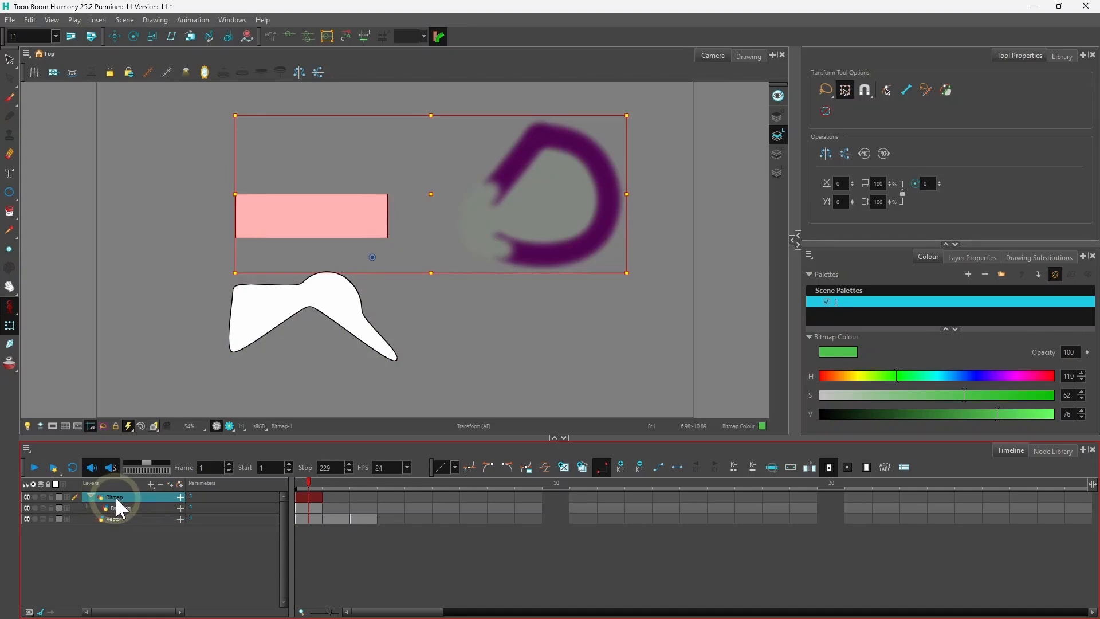
left_click(161, 484)
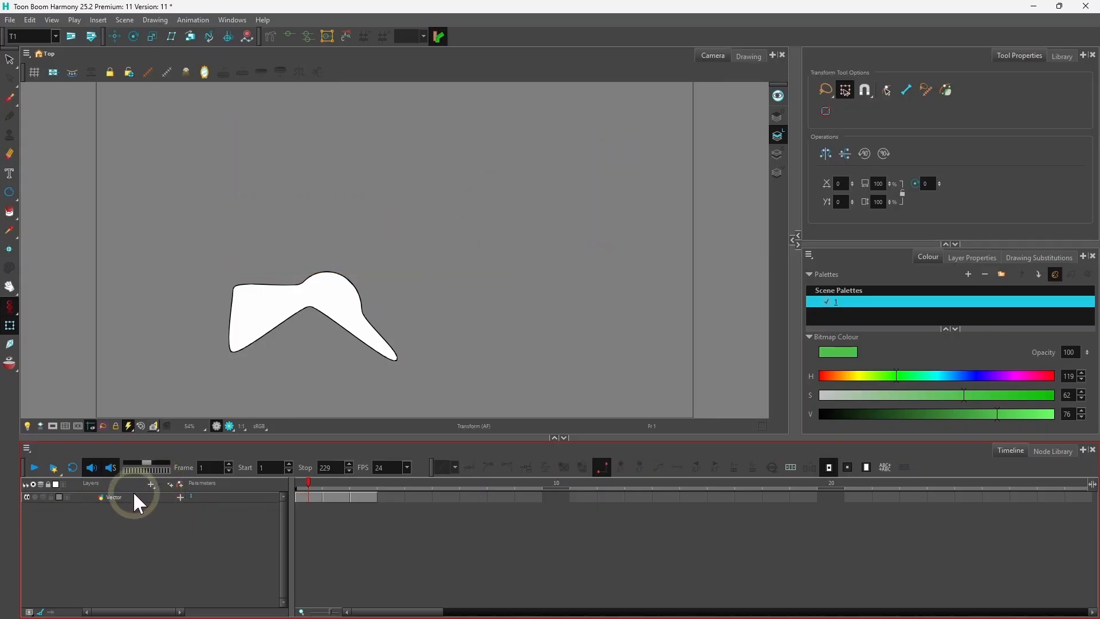
- Add a Group layer to the timeline and place the Vector layer inside it
right_click(145, 501)
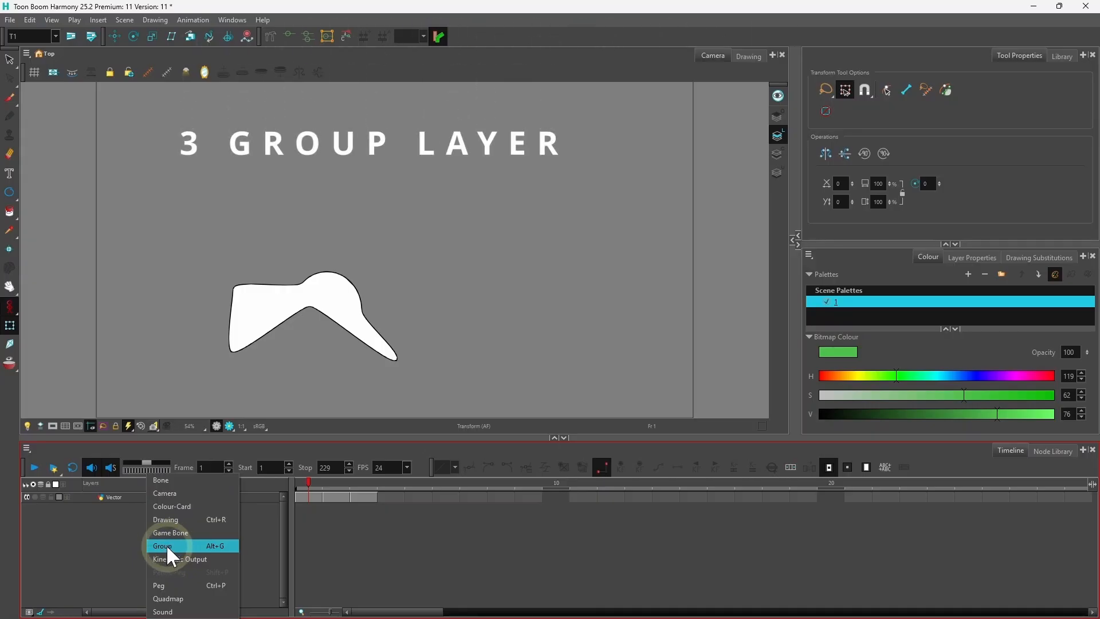
left_click(166, 545)
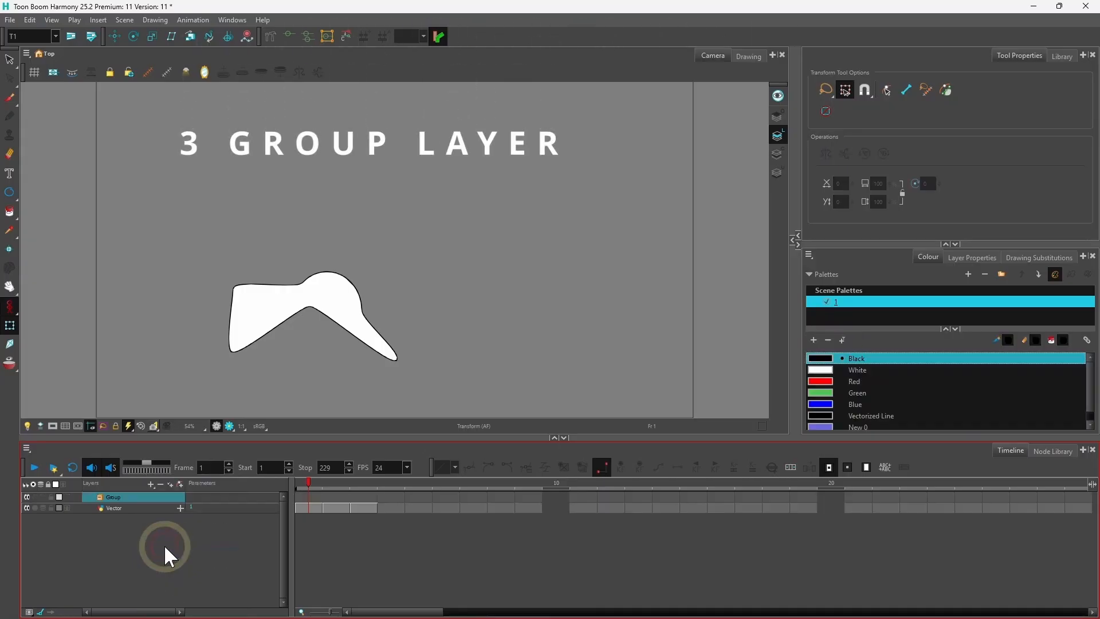
left_click(116, 507)
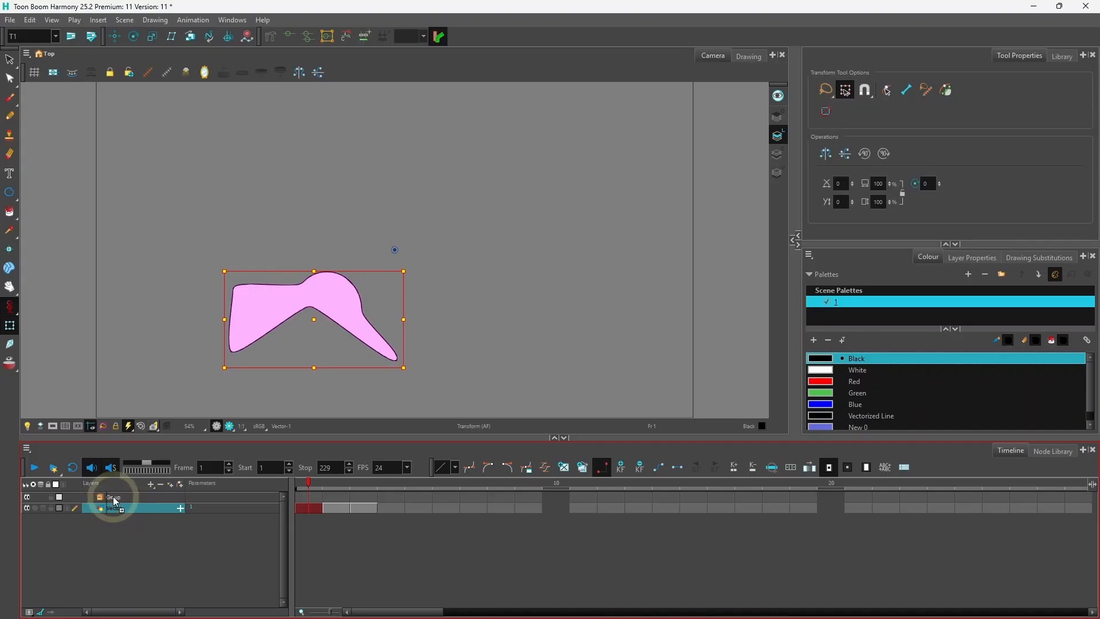
left_click_drag(115, 501, 114, 497)
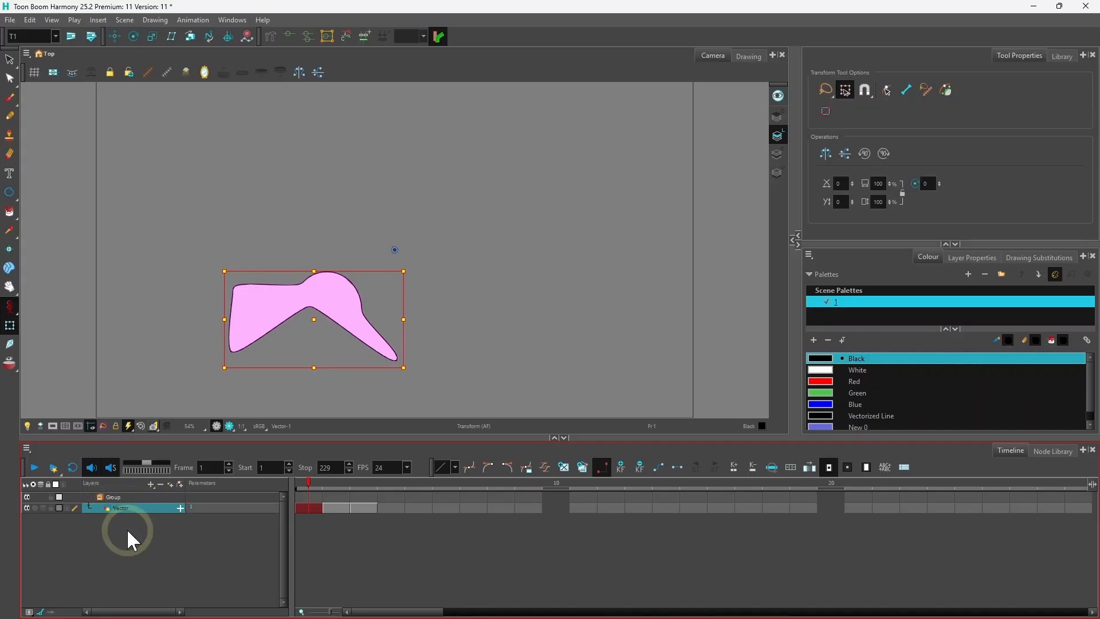
- Collapse the Group layer and move the Vector drawing up and right in the camera view with the Transform tool
left_click(99, 497)
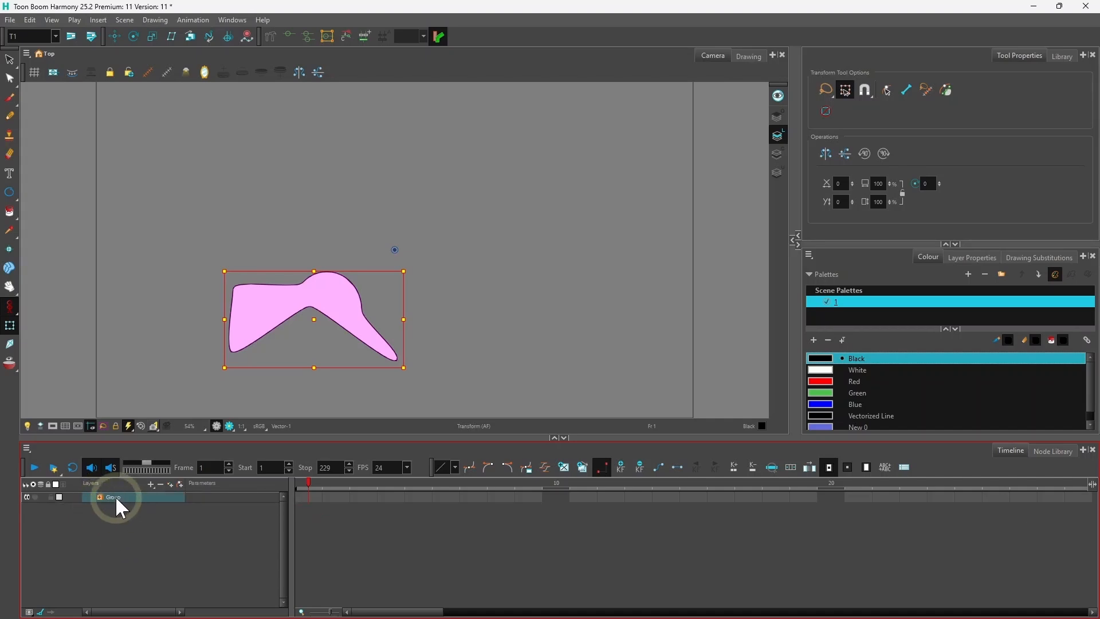
left_click(310, 305)
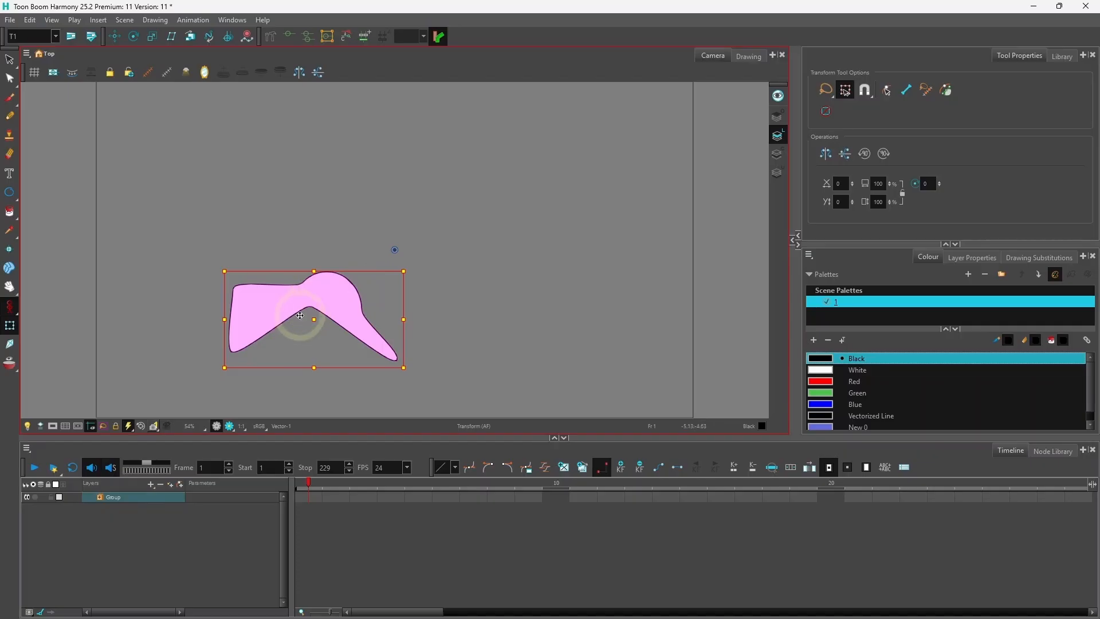
left_click_drag(310, 305, 387, 219)
left_click(195, 518)
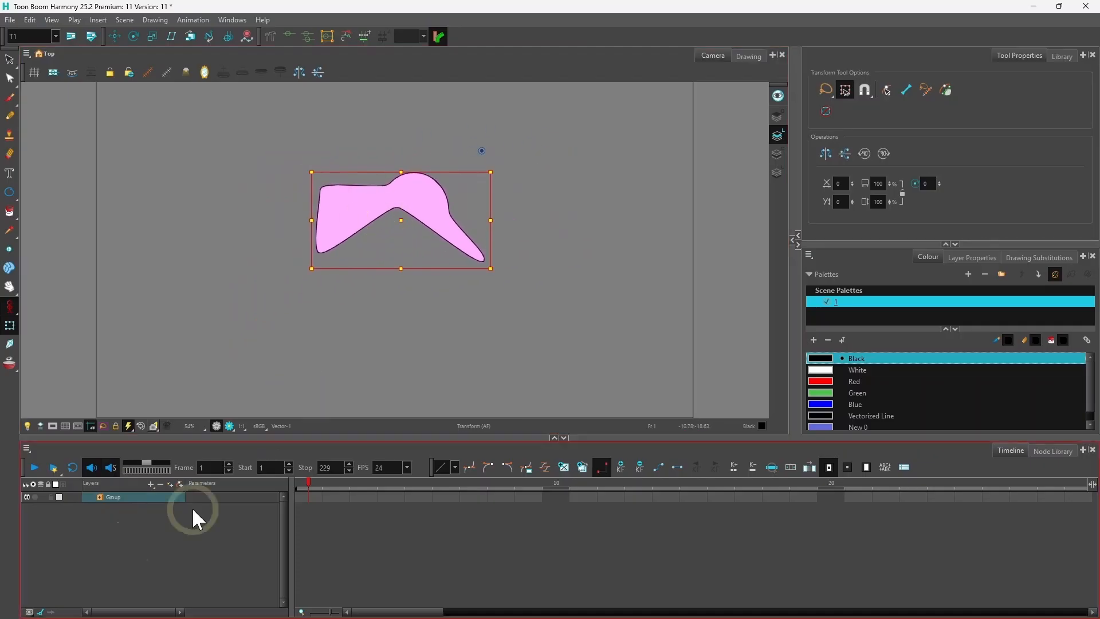
- Add a vector drawing layer named Drawing to the timeline, alongside the collapsed Group layer
left_click(98, 497)
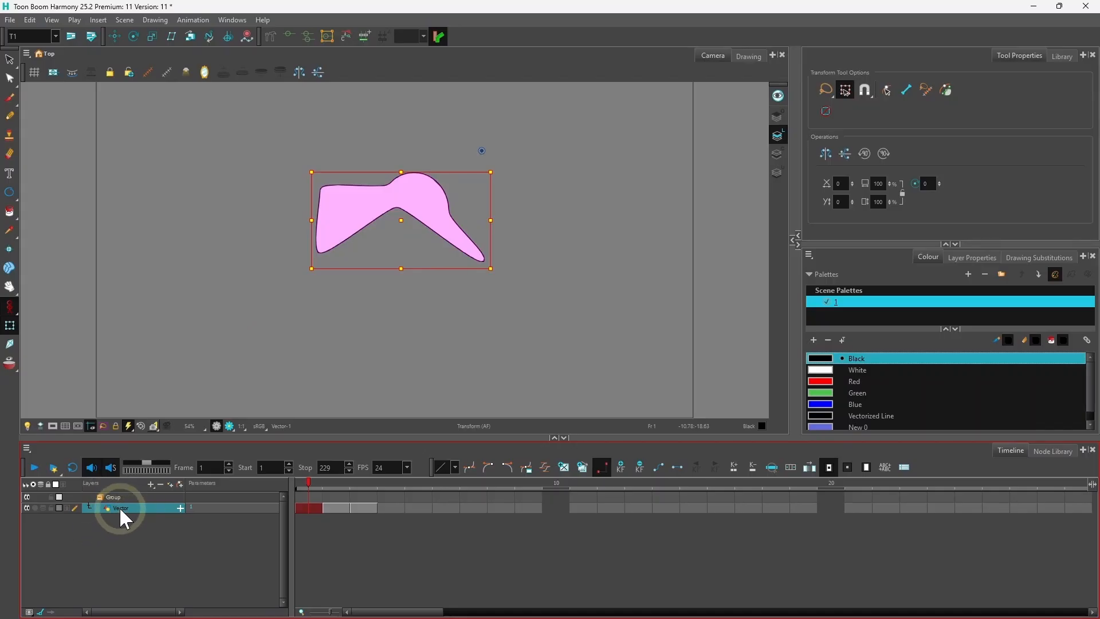
left_click(100, 497)
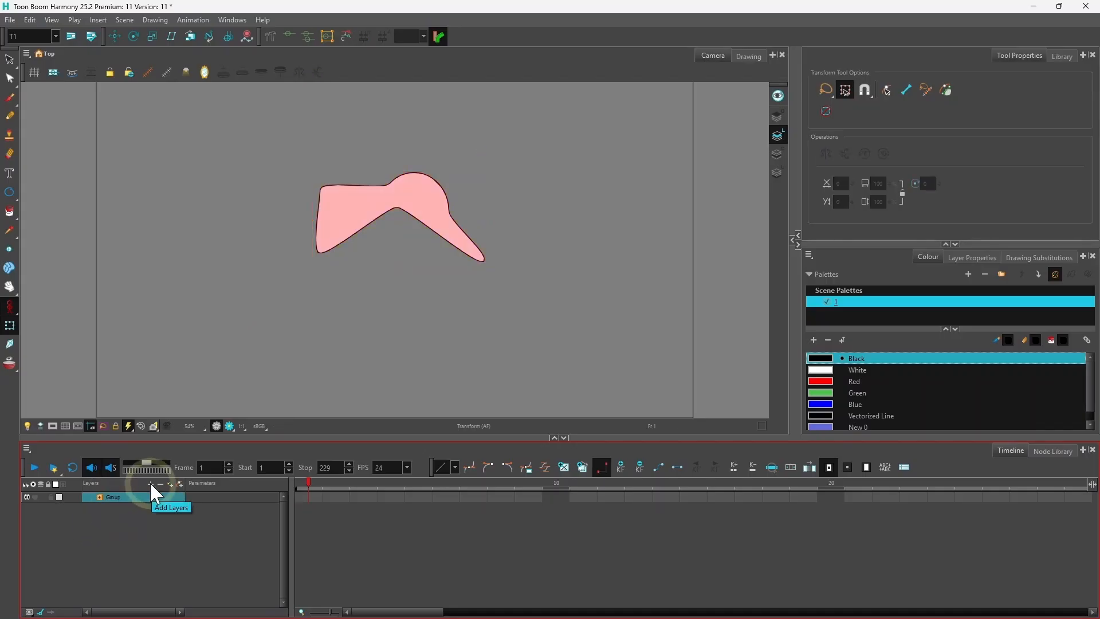
left_click(151, 485)
left_click(164, 508)
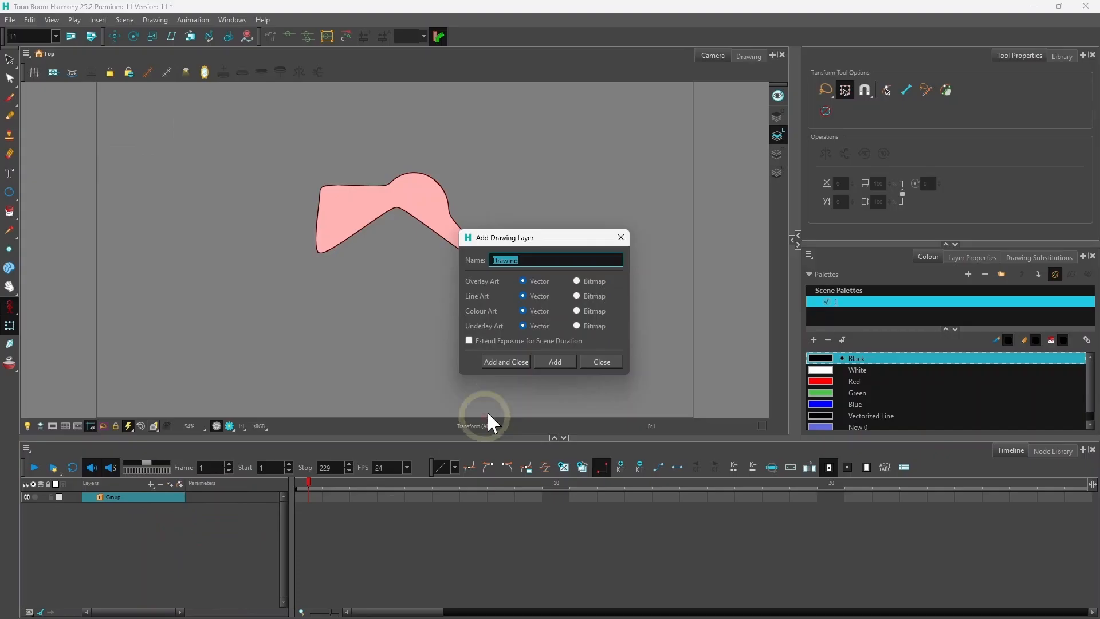
left_click(506, 362)
left_click(134, 524)
left_click(121, 496)
left_click(63, 243)
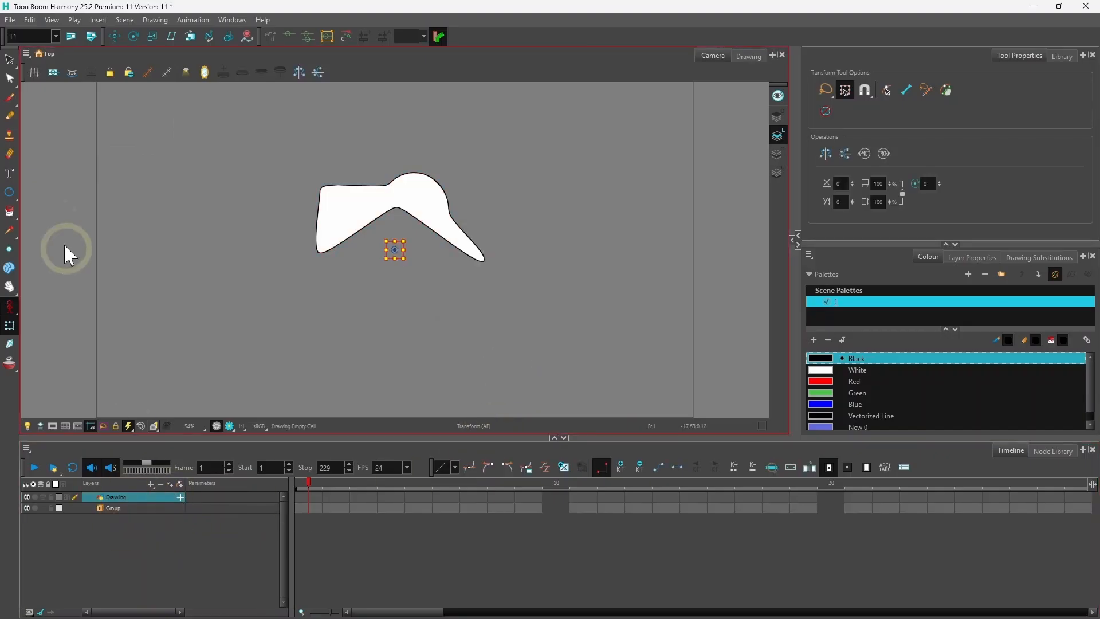
- Draw a tall ellipse beside the existing shape on the Drawing layer and fill it with the Vectorized Line colour
left_click(10, 193)
left_click_drag(545, 178, 608, 266)
left_click(857, 416)
left_click(9, 212)
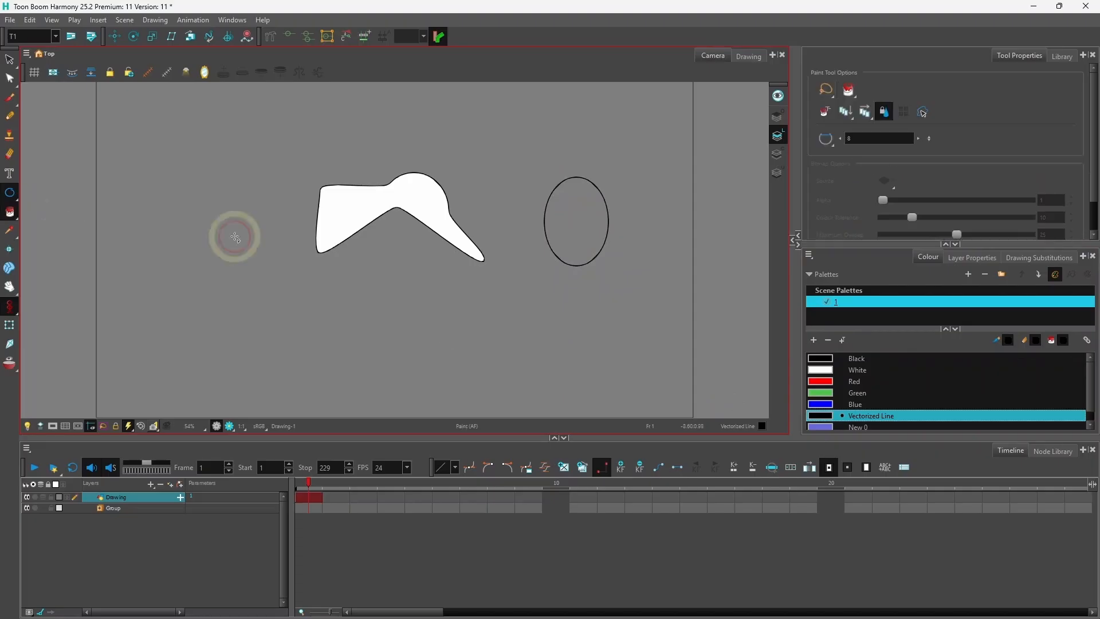
left_click(596, 233)
- Move the Drawing layer into the Group layer, placing it above the Vector layer
left_click(256, 507)
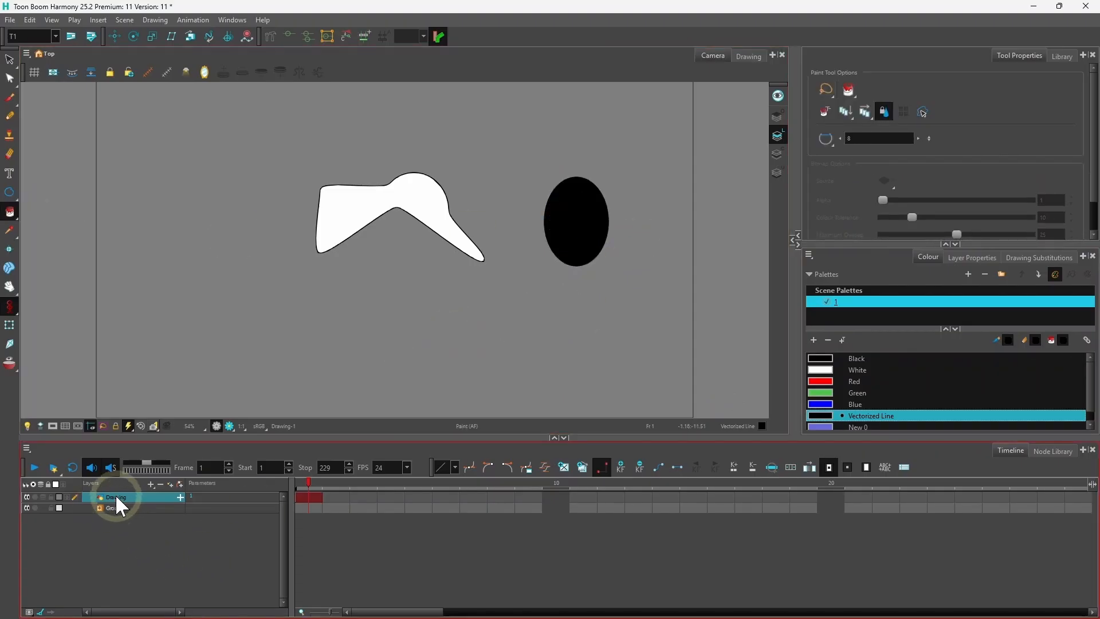
left_click(98, 508)
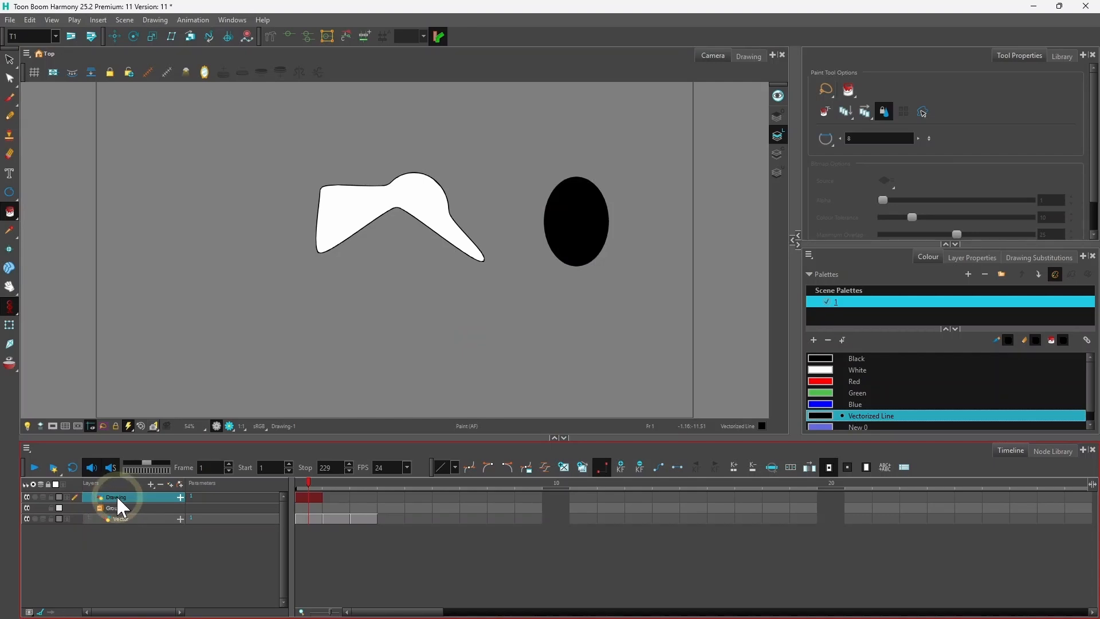
left_click_drag(115, 495, 118, 508)
left_click(99, 497)
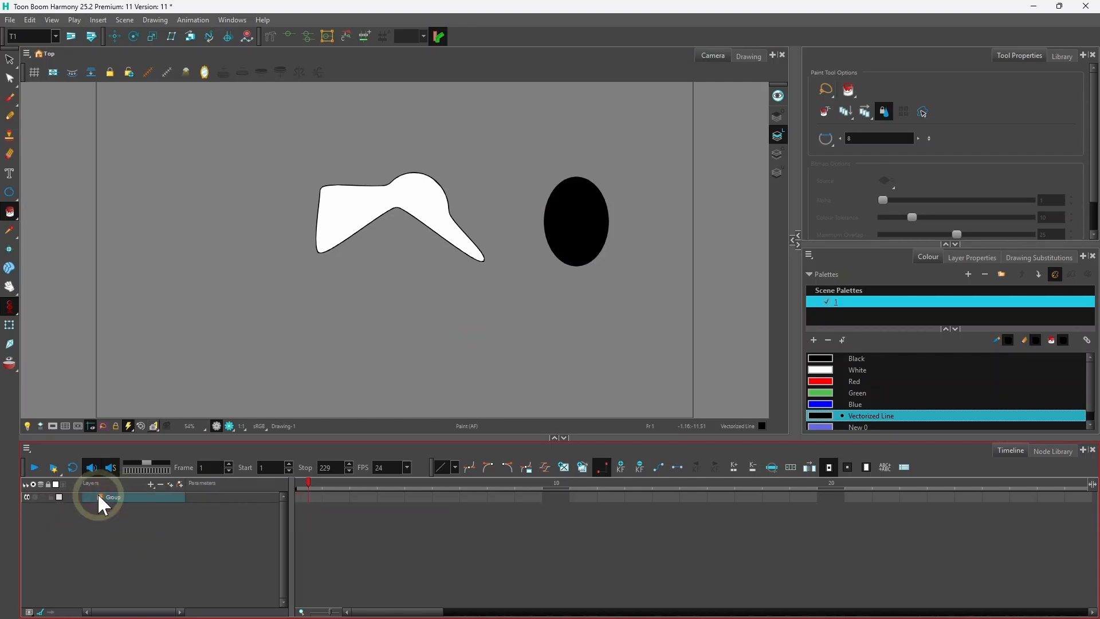
left_click(99, 496)
left_click_drag(121, 517, 116, 502)
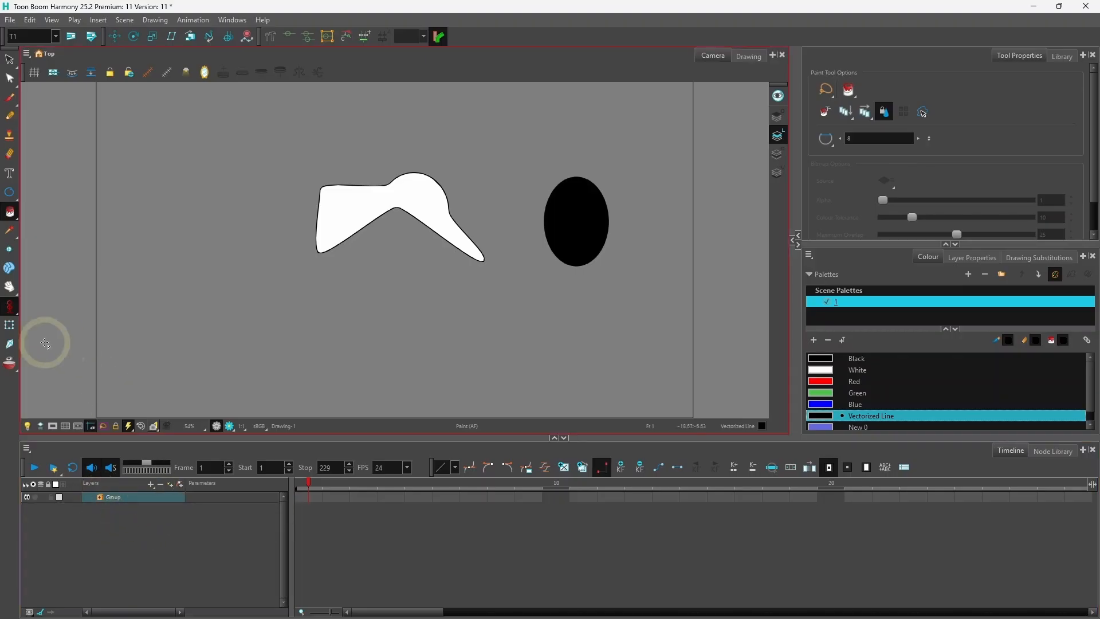
- Select the Group layer and try to transform its drawings together in the camera view
left_click(9, 325)
left_click(98, 496)
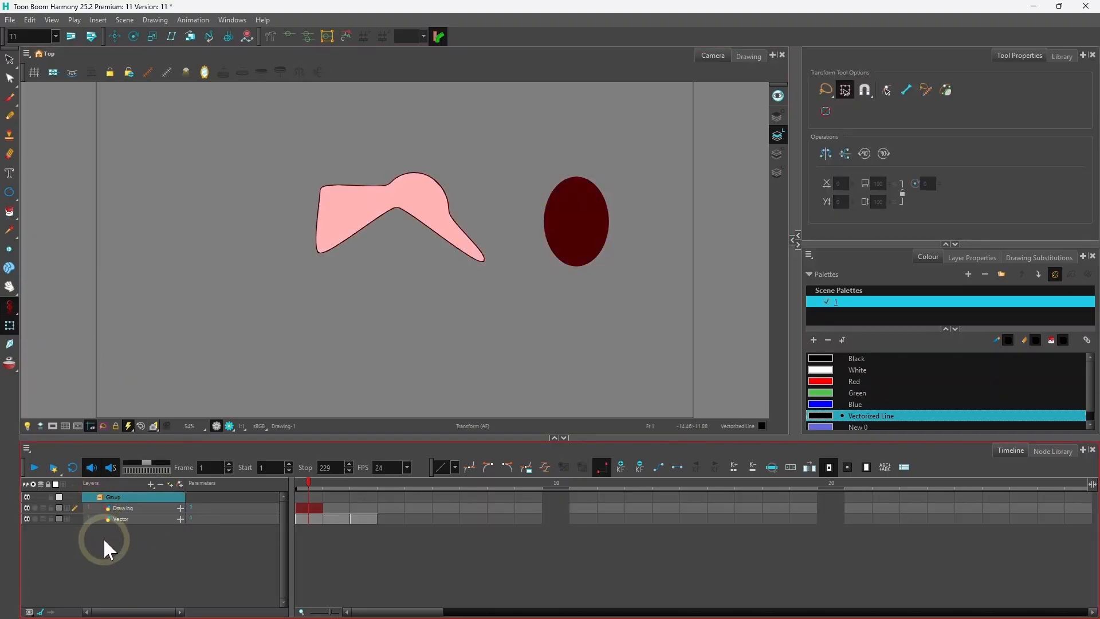
left_click(419, 223)
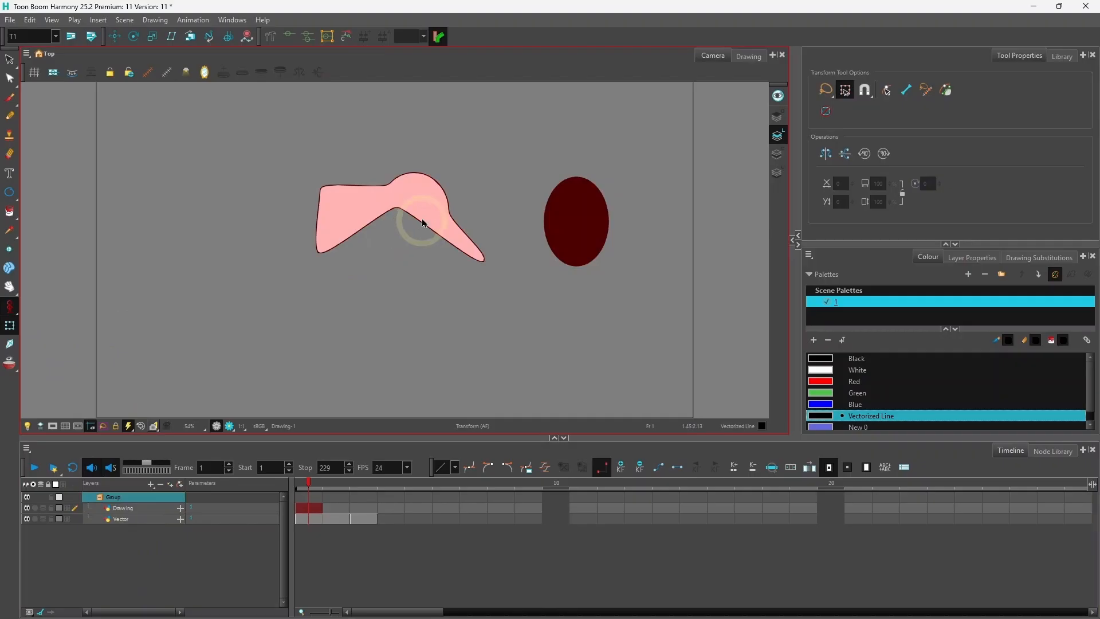
left_click(230, 463)
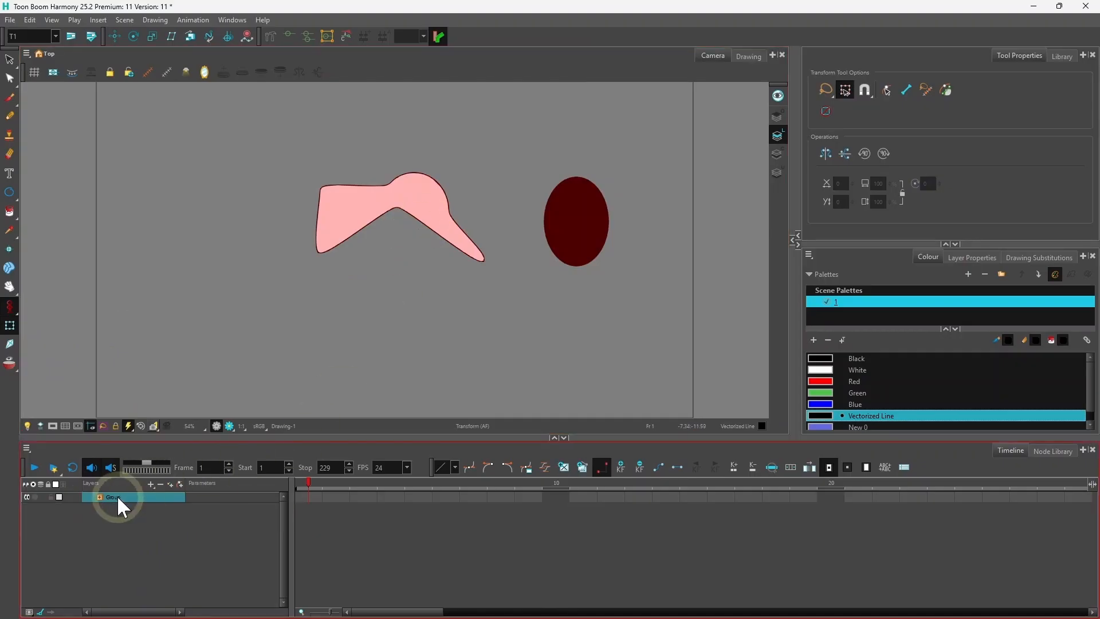
left_click(439, 235)
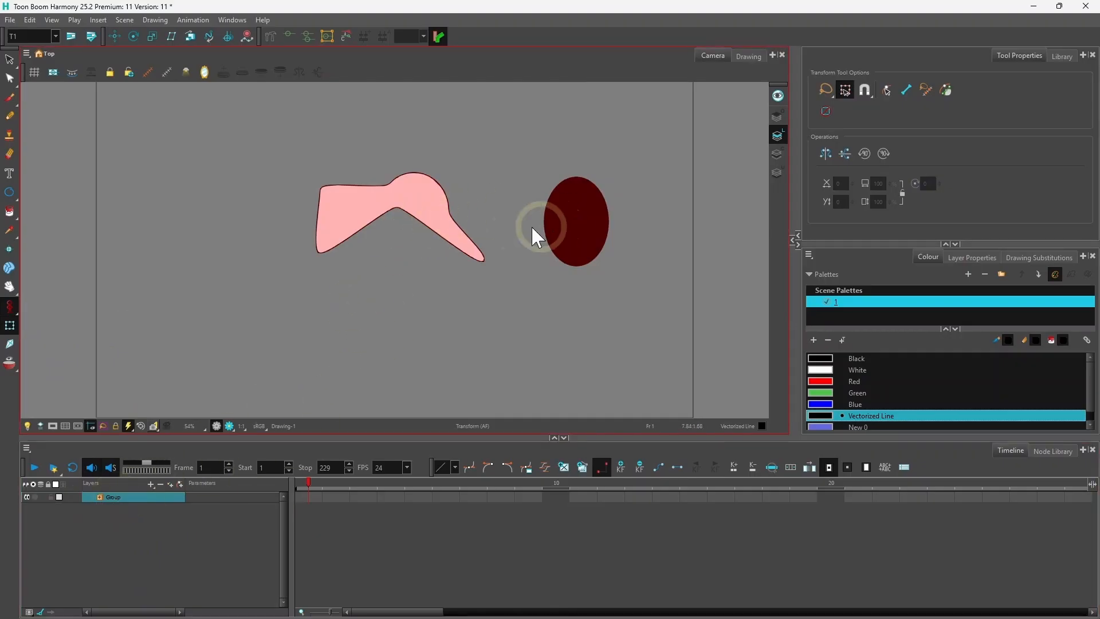
- Add a parent peg to the Drawing_1 layer containing the red triangle
left_click(172, 600)
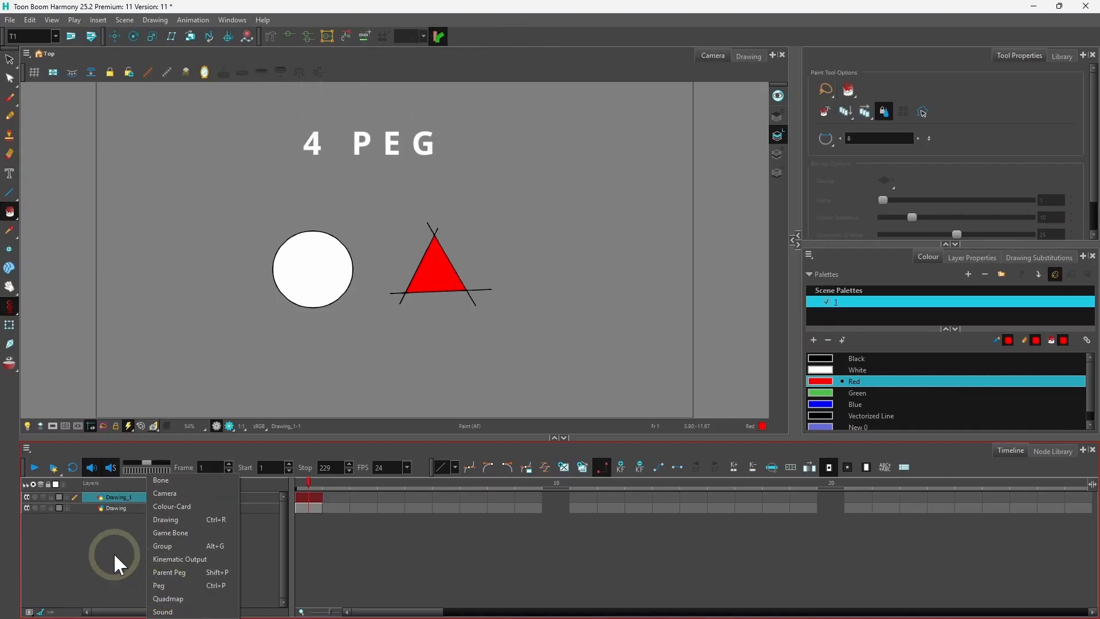
left_click(148, 516)
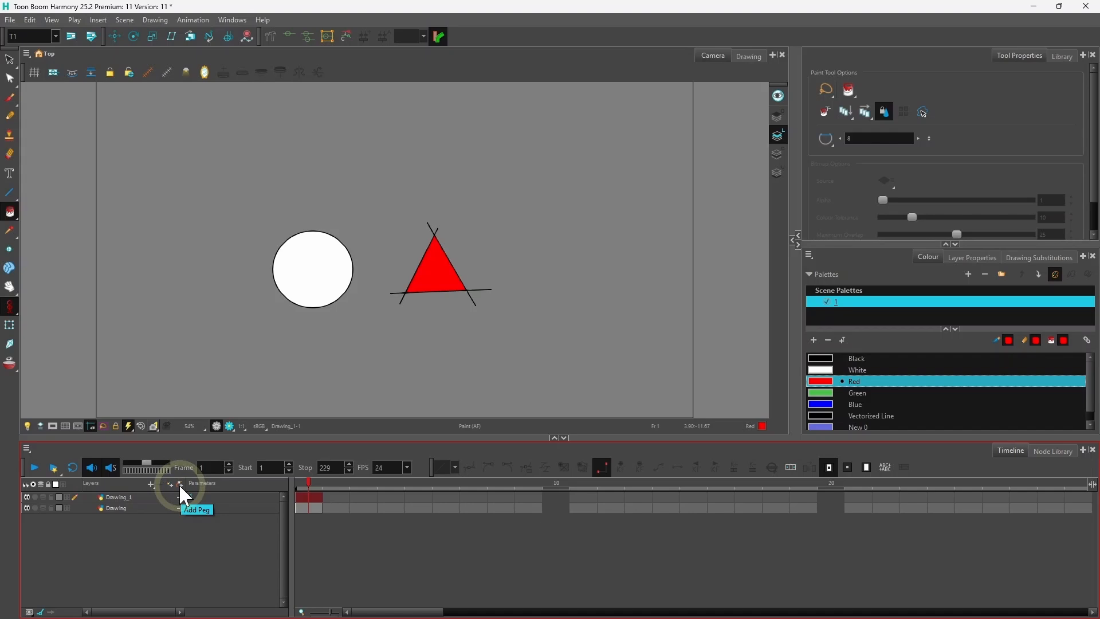
left_click(127, 496)
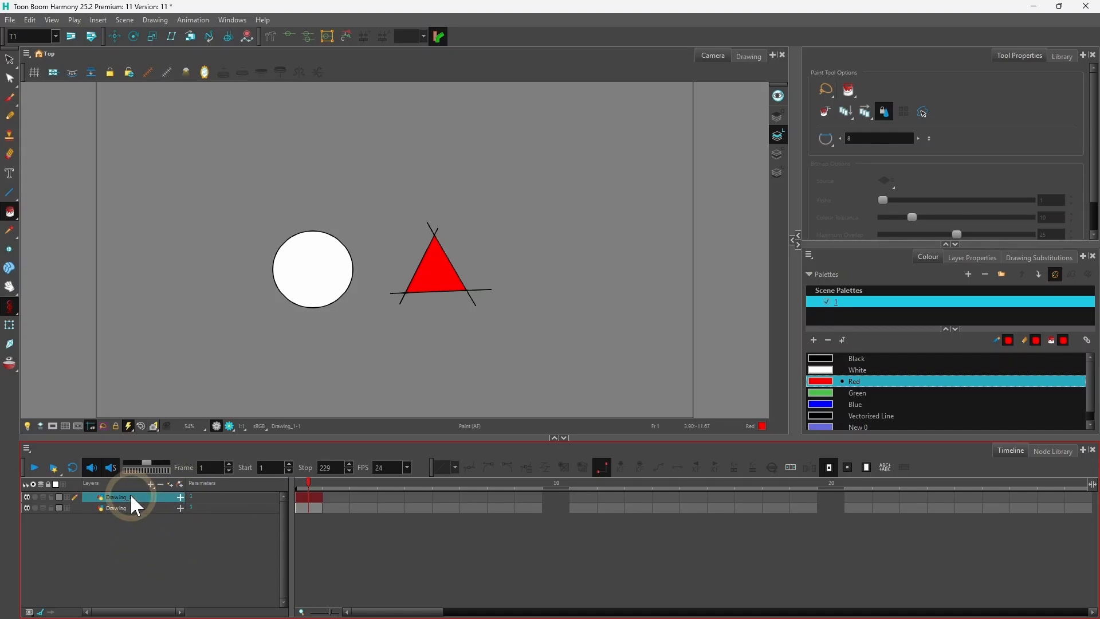
left_click(179, 484)
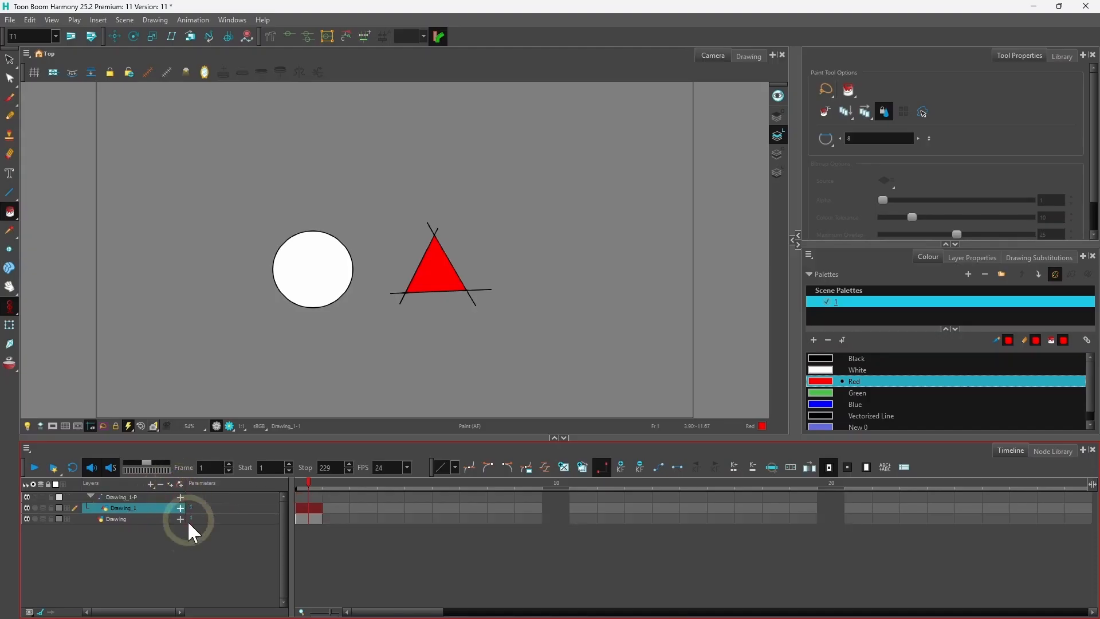
- Parent the Drawing layer with the white circle to the Drawing_1-P peg
left_click(119, 498)
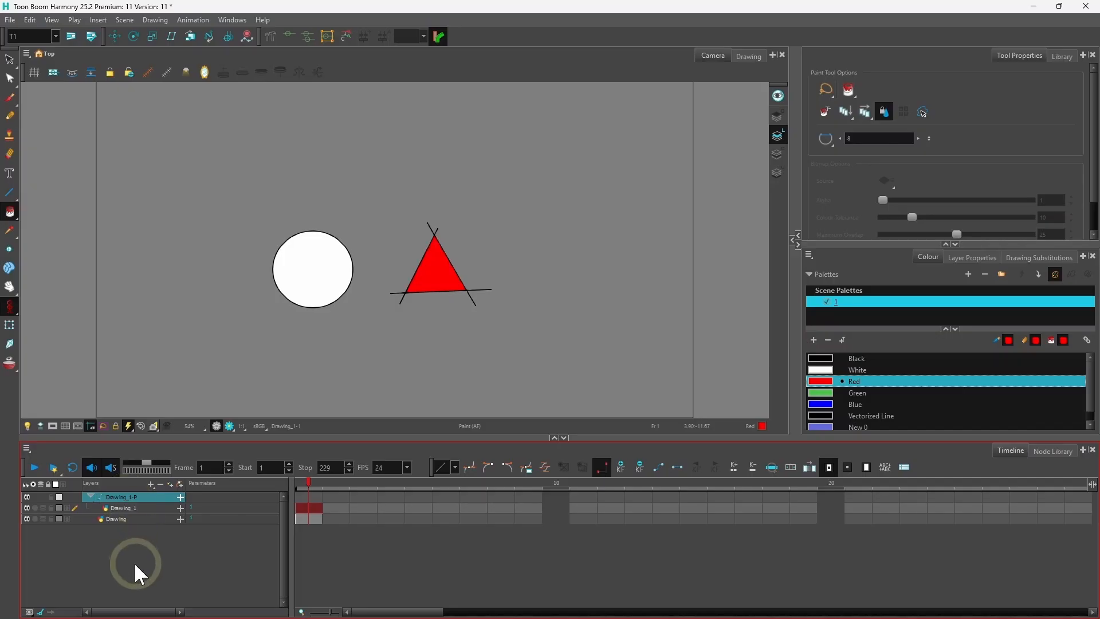
left_click(120, 508)
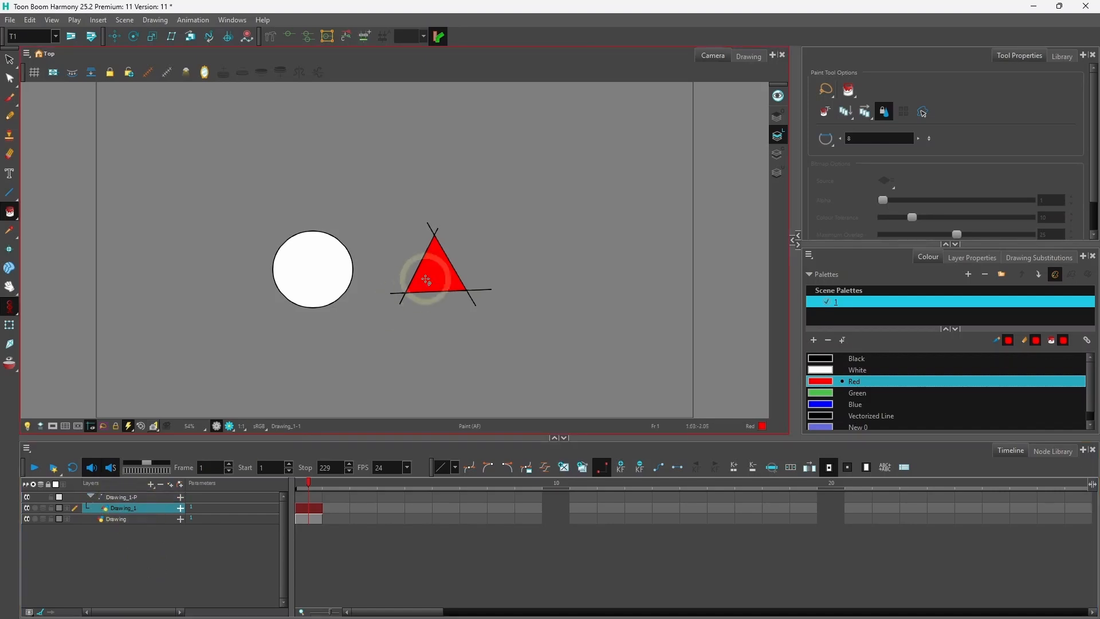
left_click(118, 519)
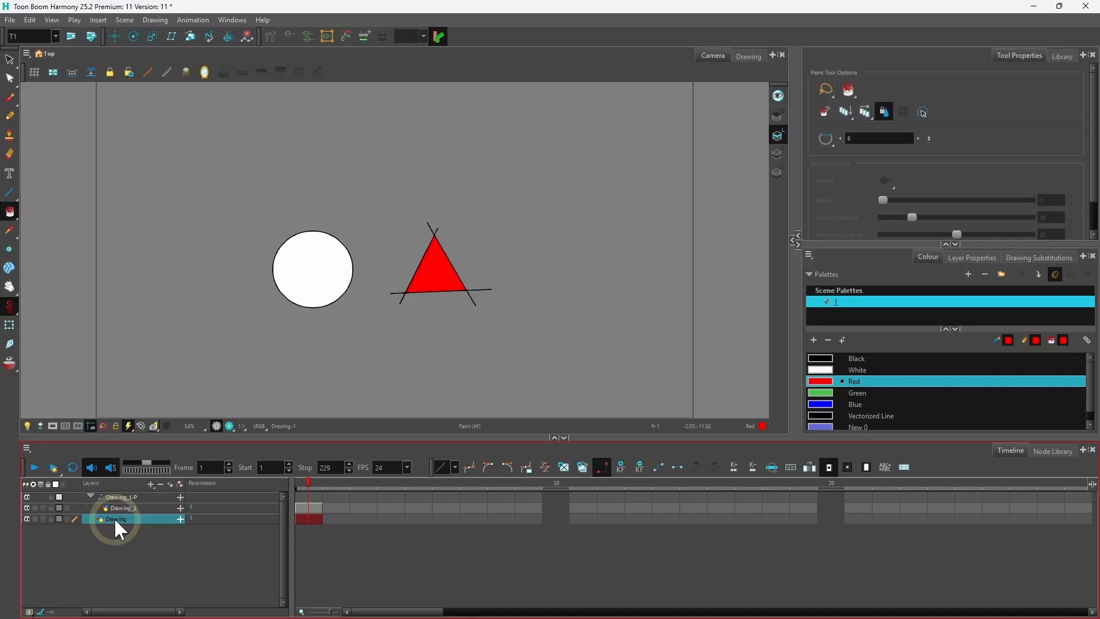
left_click_drag(115, 517, 120, 500)
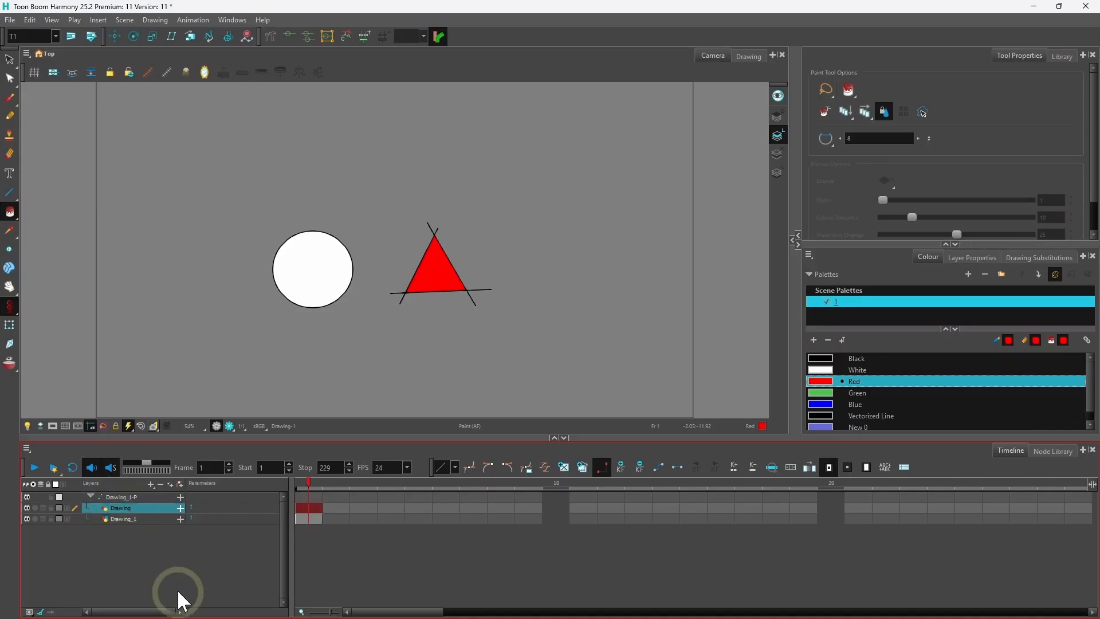
- Activate the Transform tool and reorder the peg's children so Drawing_1 sits above Drawing
left_click(10, 325)
left_click(124, 519)
left_click_drag(122, 517, 122, 500)
left_click(122, 516)
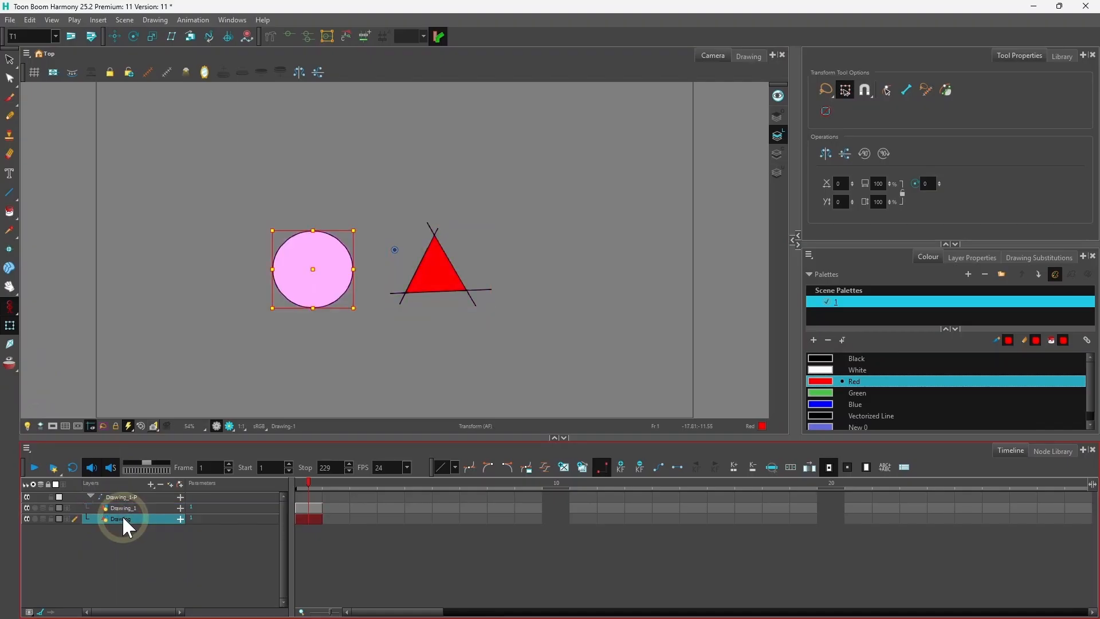
- Select the Drawing_1-P peg and turn on Animate mode
left_click(127, 495)
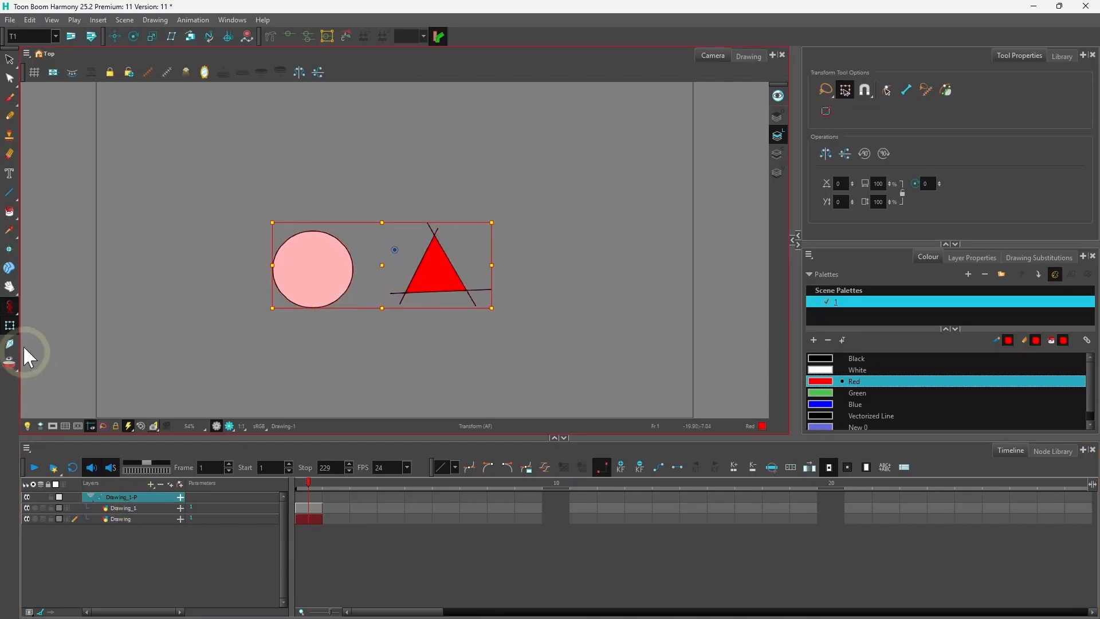
left_click(16, 310)
left_click(51, 330)
left_click(168, 475)
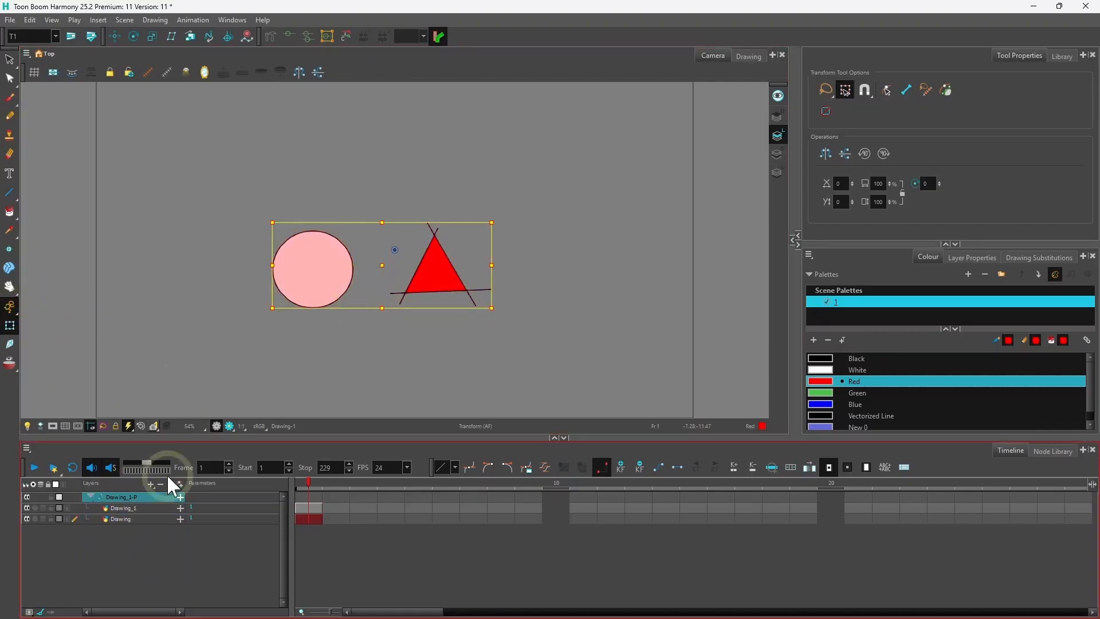
left_click(330, 347)
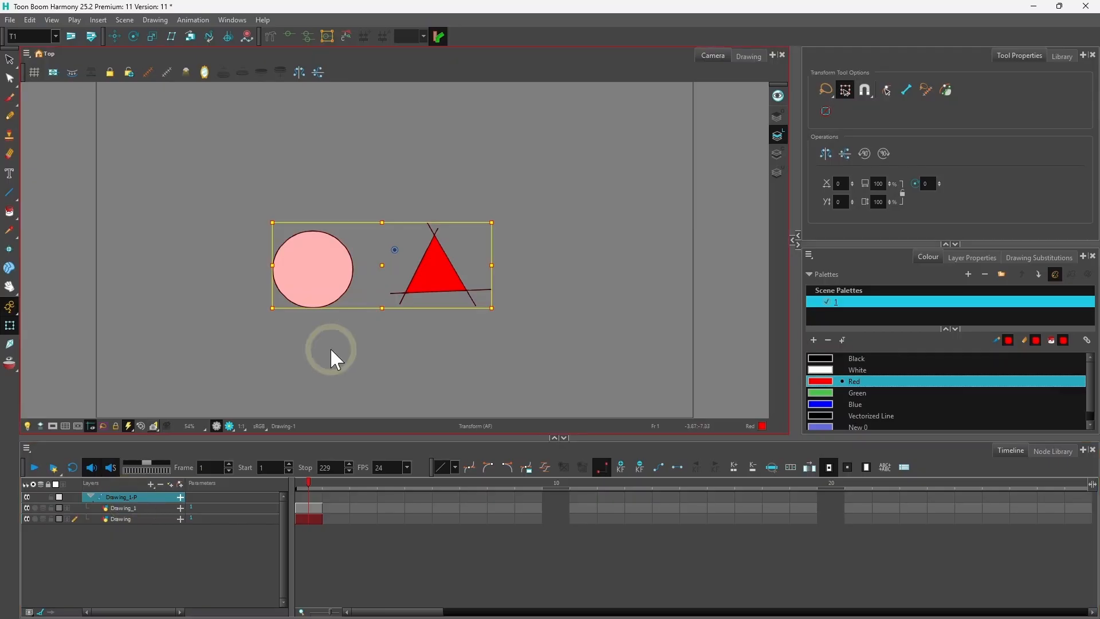
- Move, slightly rotate and rescale the circle and triangle together by transforming the Drawing_1-P peg
left_click(380, 274)
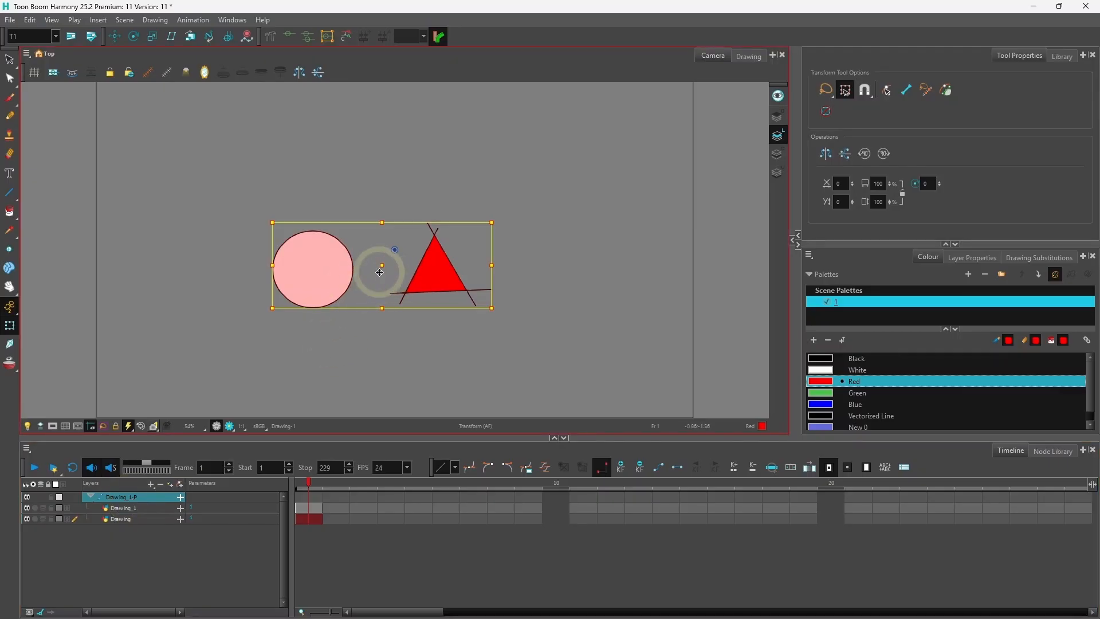
left_click_drag(380, 273, 351, 278)
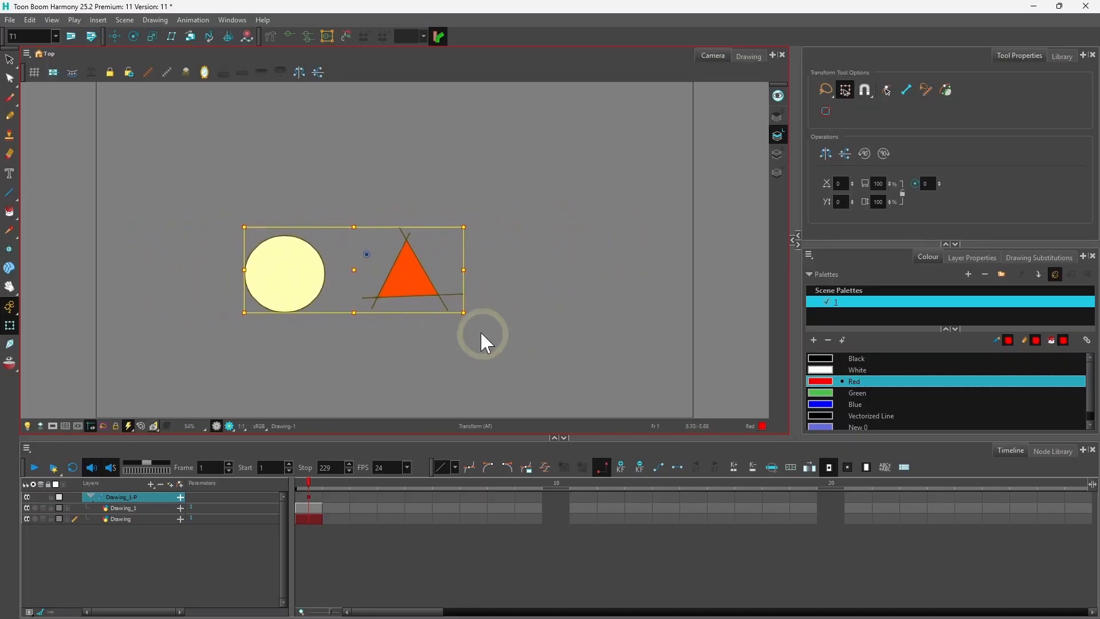
left_click_drag(467, 319, 405, 270)
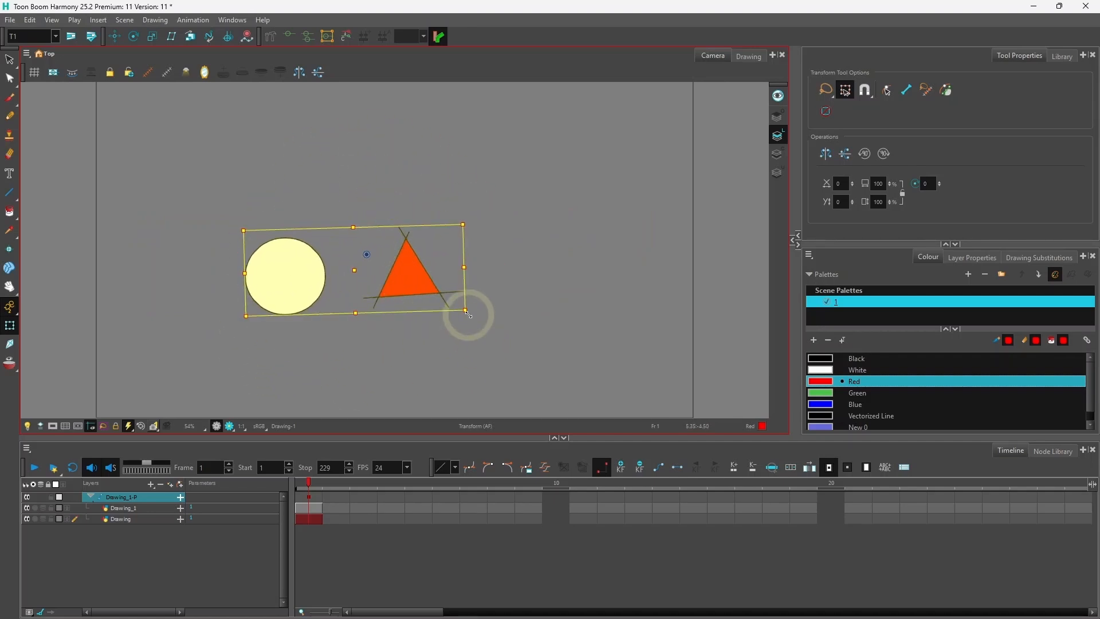
mouse_move(469, 313)
left_mouse_down()
mouse_move(539, 373)
mouse_move(463, 322)
left_mouse_up()
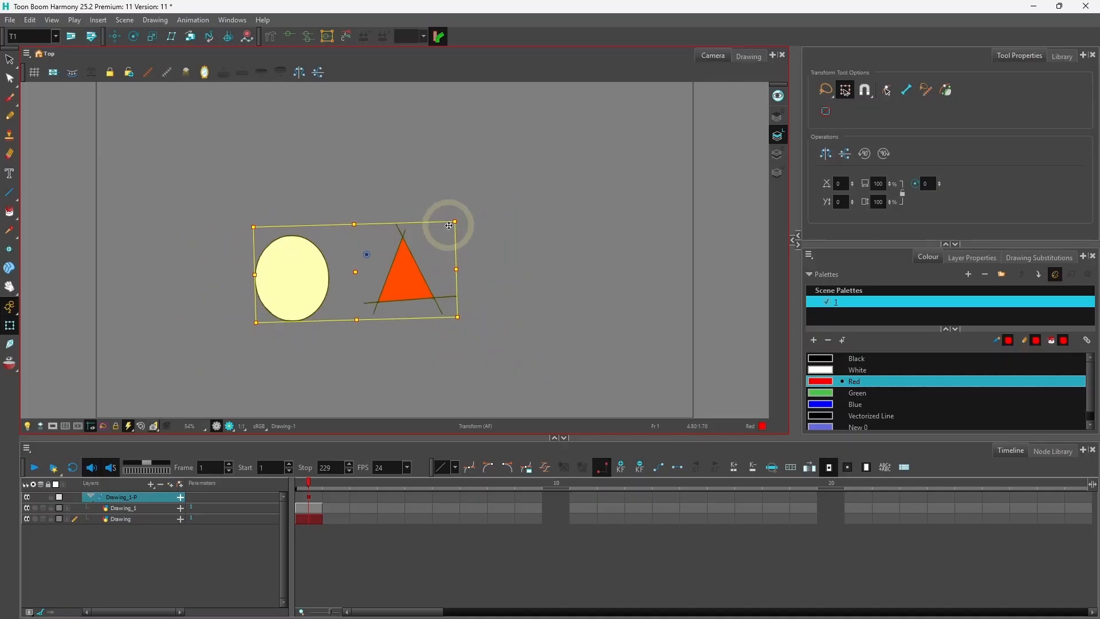
mouse_move(451, 227)
left_mouse_down()
mouse_move(459, 233)
mouse_move(457, 206)
left_mouse_up()
- Move the Drawing_1 triangle to the right and the Drawing circle to the left, each on its own layer
left_click(133, 508)
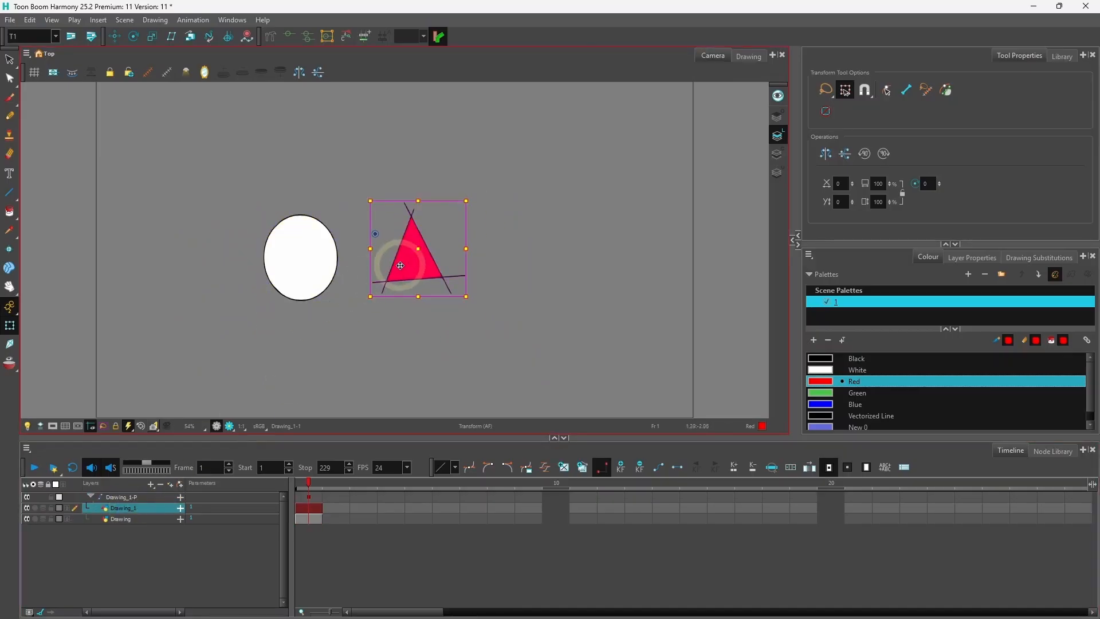
left_click_drag(414, 258, 532, 244)
left_click(189, 481)
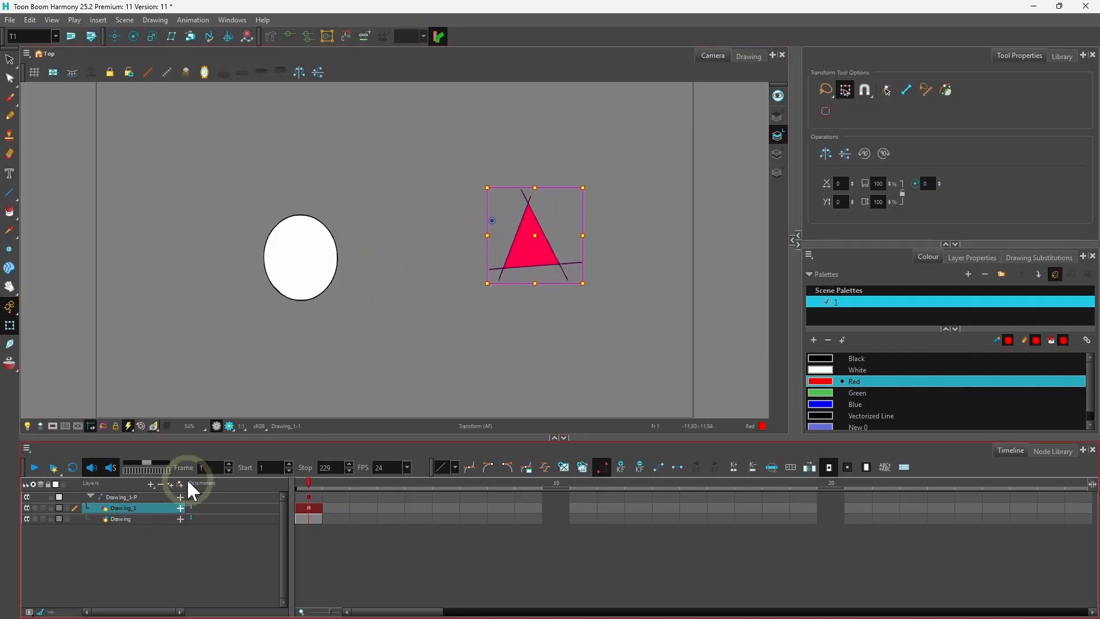
left_click(127, 518)
left_click_drag(292, 291, 188, 279)
left_click(128, 519)
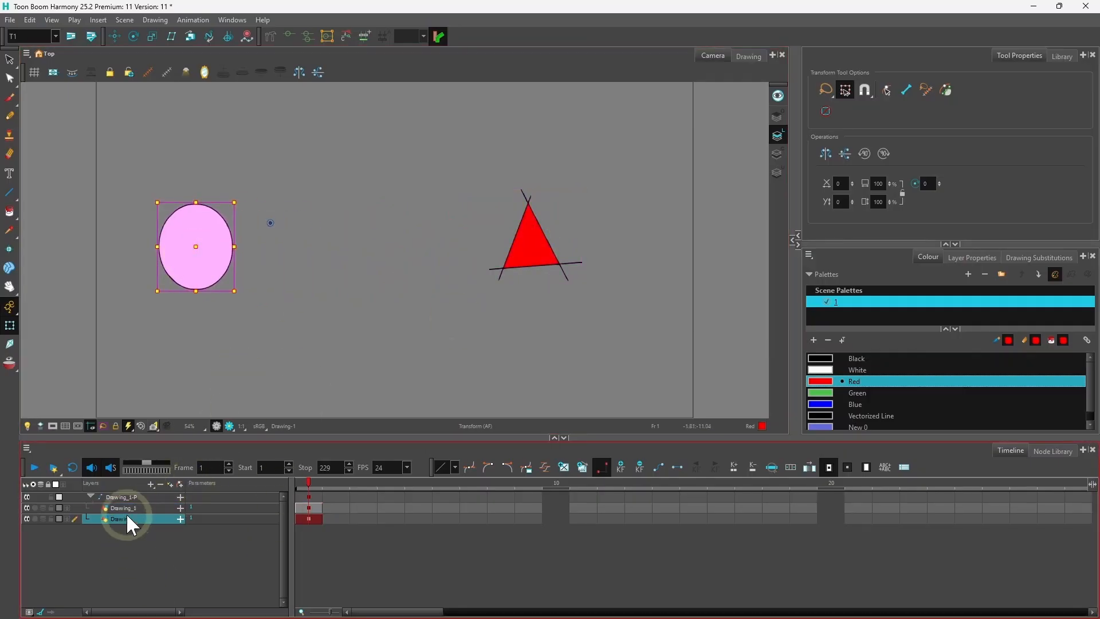
- Select the Drawing_1-P peg and move the circle and triangle together
left_click(126, 496)
mouse_move(375, 235)
left_mouse_down()
mouse_move(384, 287)
mouse_move(376, 213)
mouse_move(376, 254)
left_mouse_up()
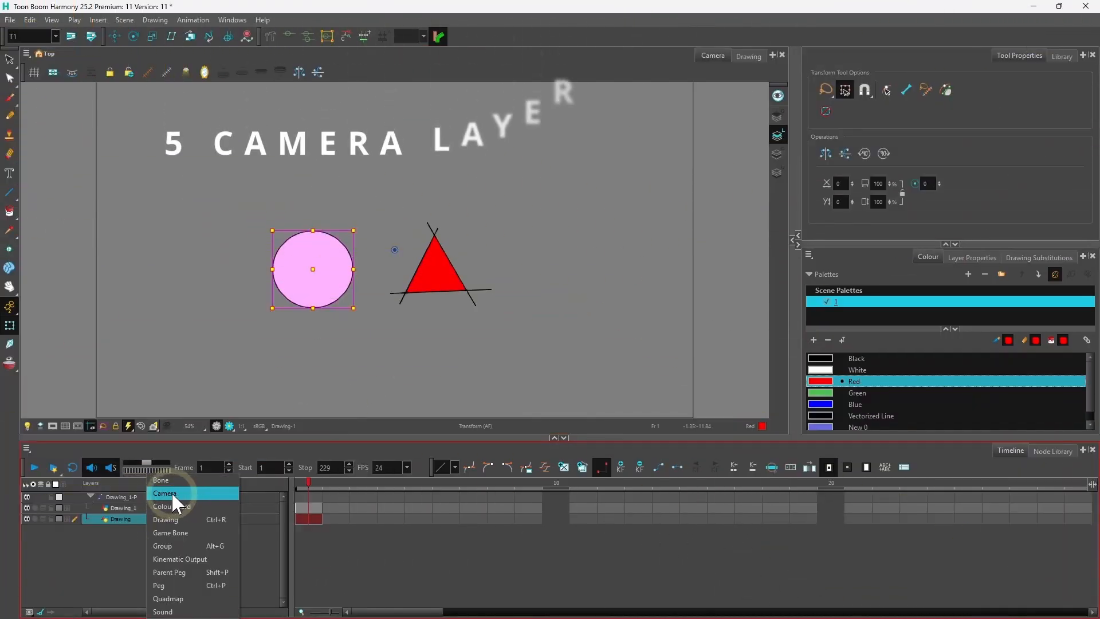
- Add a Camera layer at the end of the layer stack, outside the Drawing_1-P peg, and parent it to a new peg
left_click(170, 492)
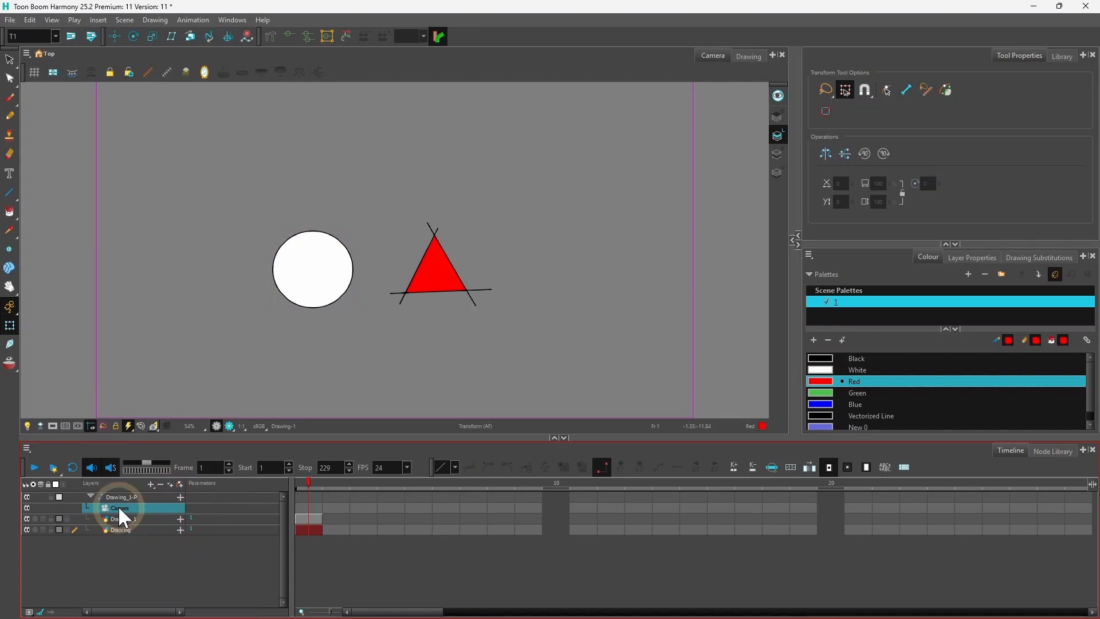
left_click_drag(120, 545, 163, 557)
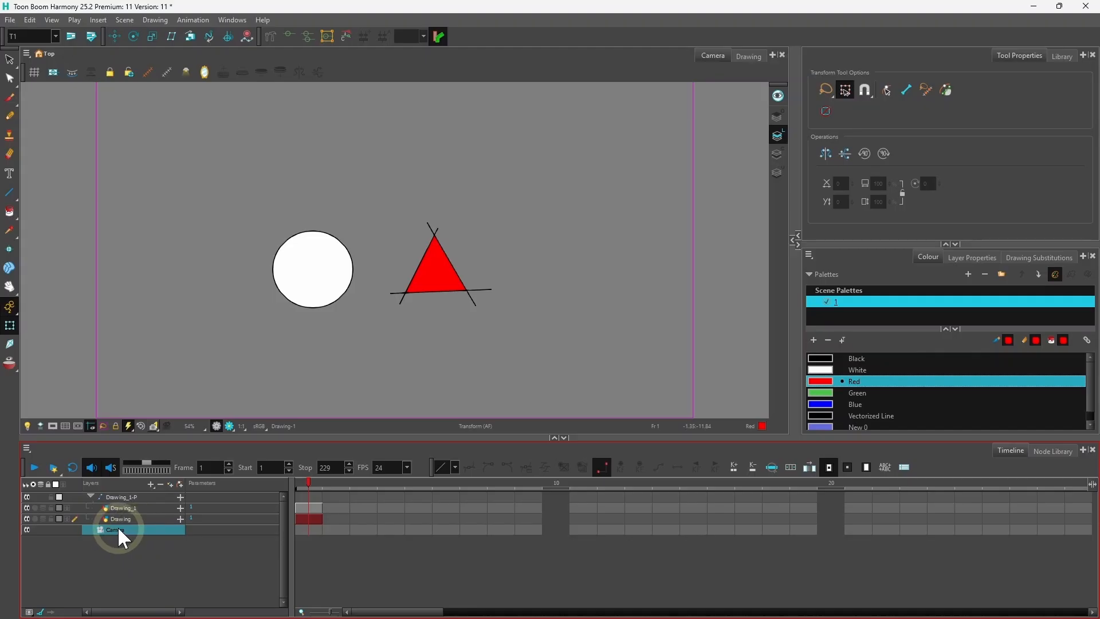
left_click(180, 483)
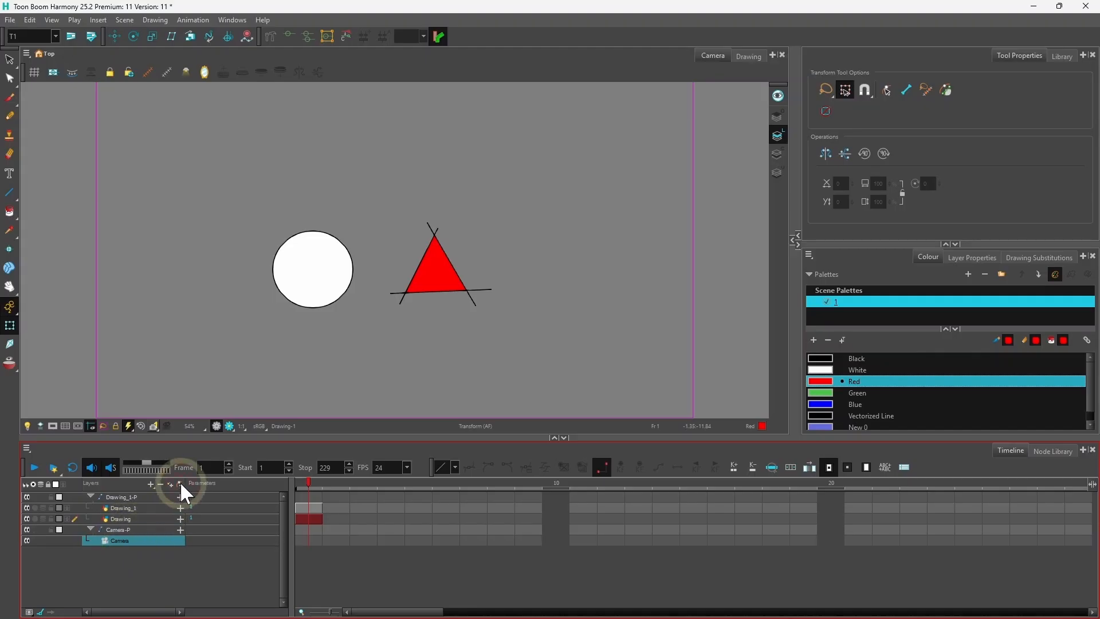
left_click(124, 532)
- Extend the exposures of the Drawing_1 and Drawing layers to frame 9
left_click(536, 503)
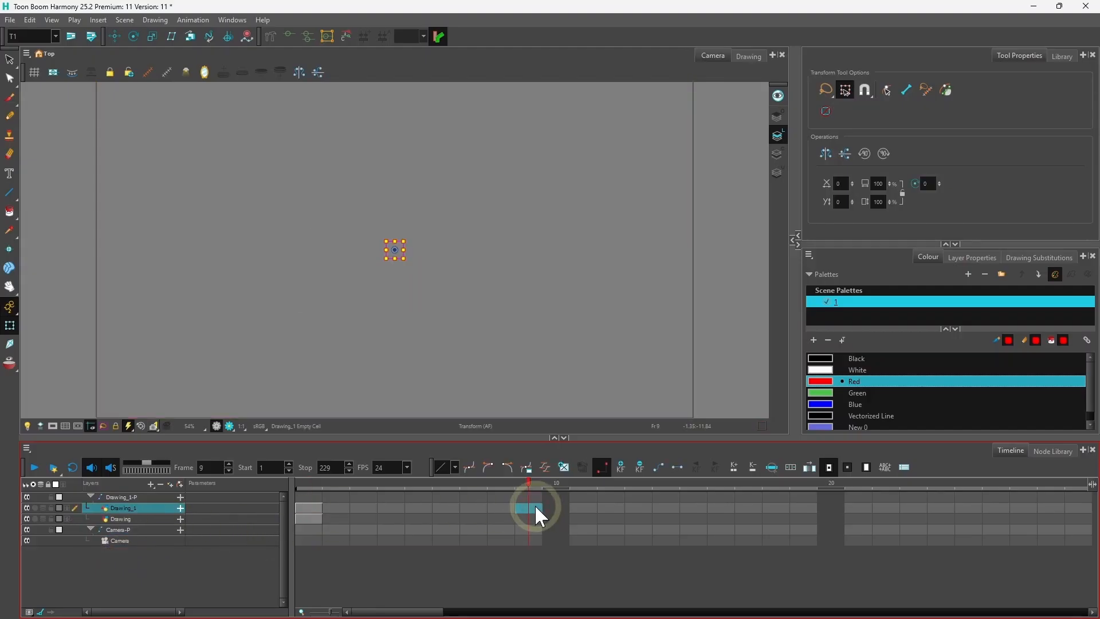
left_click(530, 520)
key("F5")
left_click(415, 539)
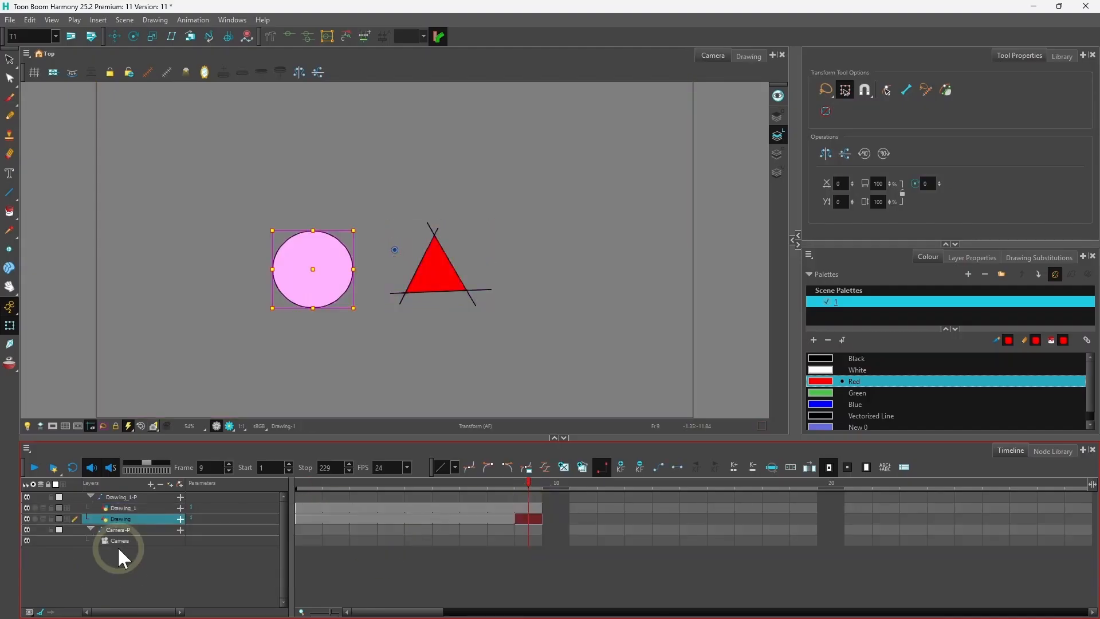
- Select the Camera-P peg at frame 1 and shrink the camera frame to zoom in on the circle and triangle
left_click(384, 360)
scroll(396, 338, "down", 1)
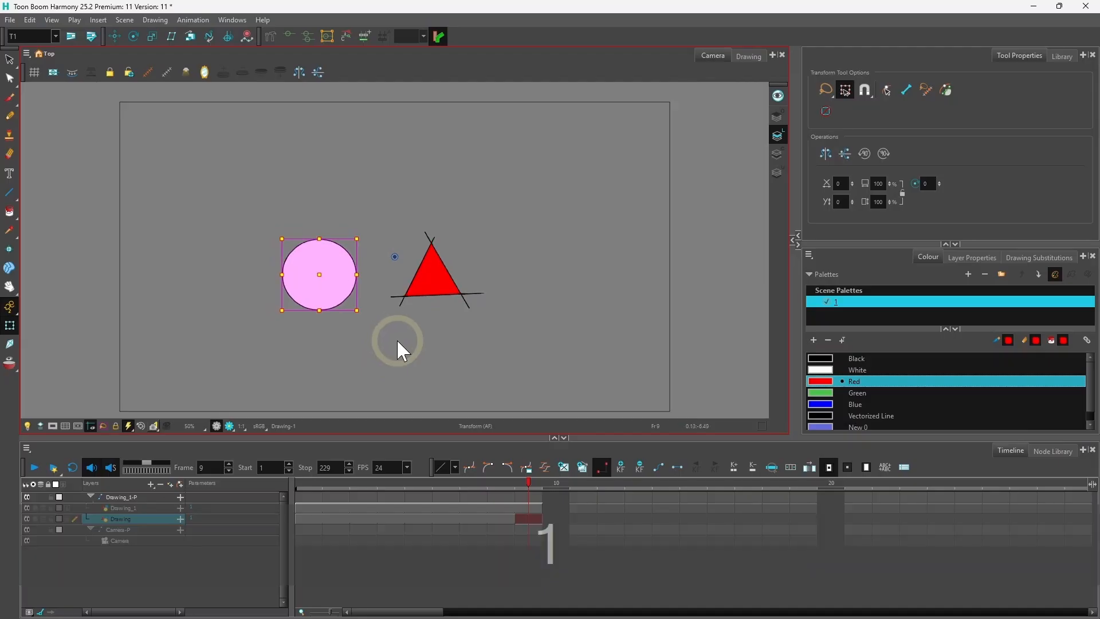
left_click(303, 528)
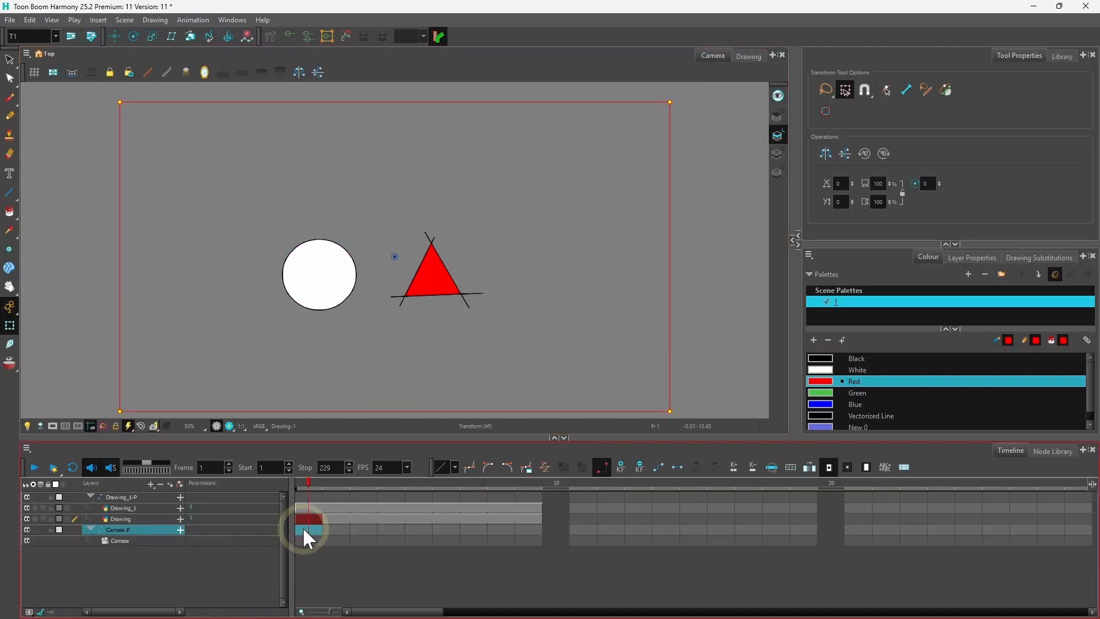
left_click(118, 408)
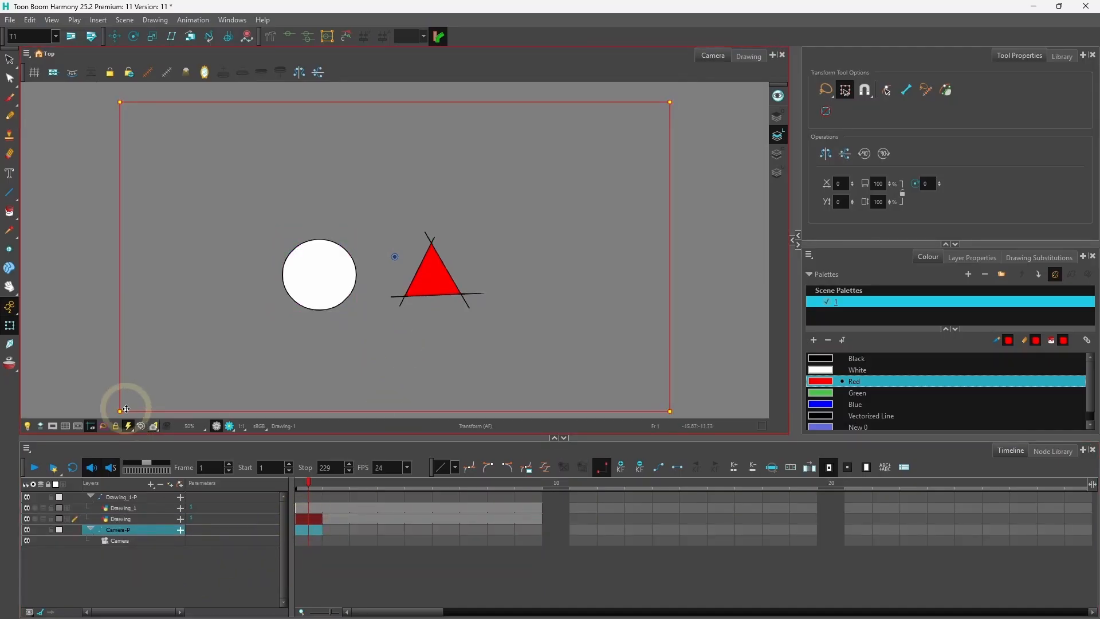
left_click(142, 519)
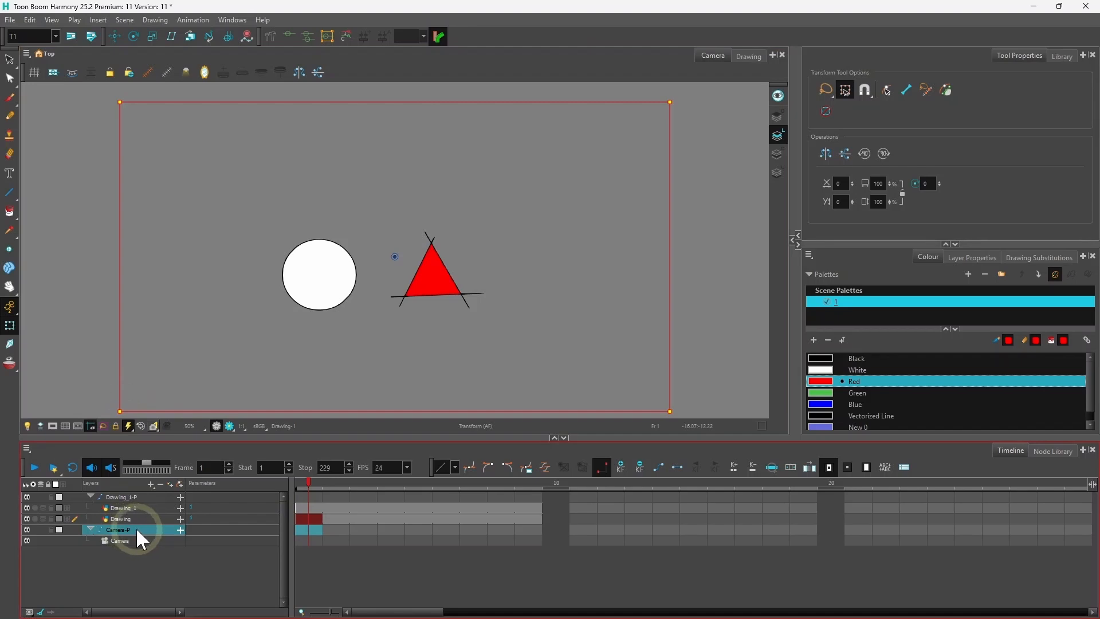
left_click(119, 412)
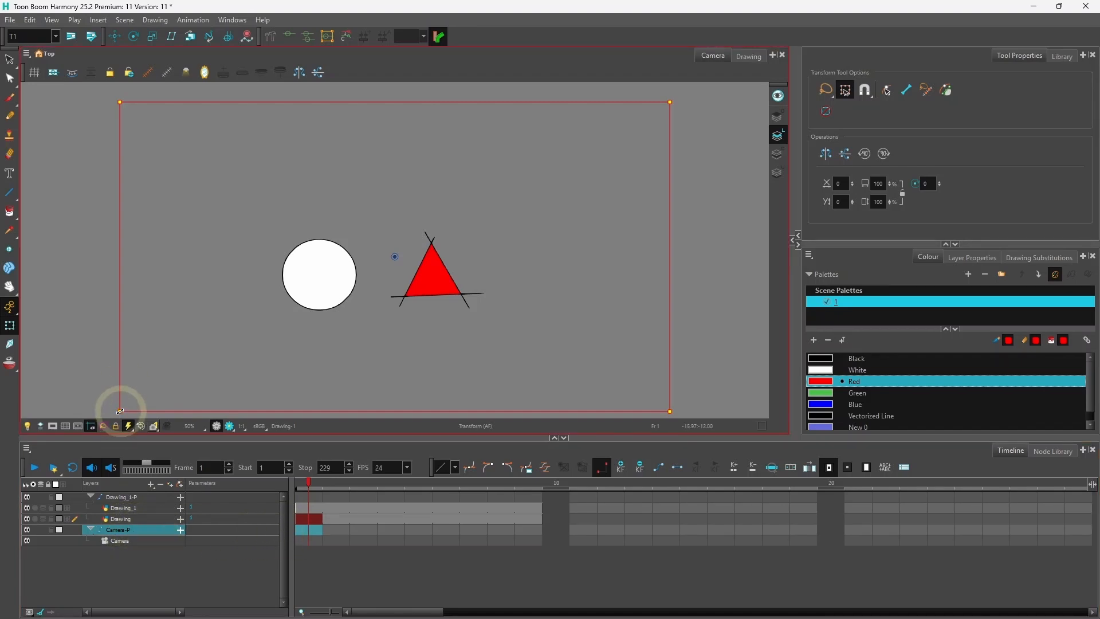
left_click_drag(120, 412, 288, 373)
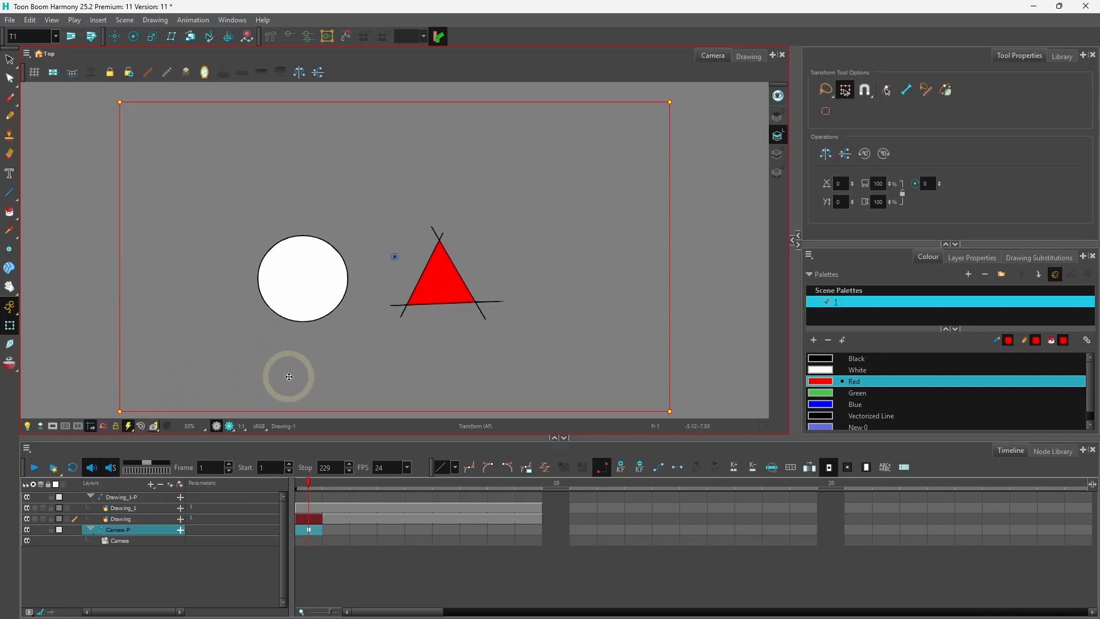
- Enlarge the camera frame through the Camera-P peg at frame 9 to zoom out from the shapes
left_click(306, 544)
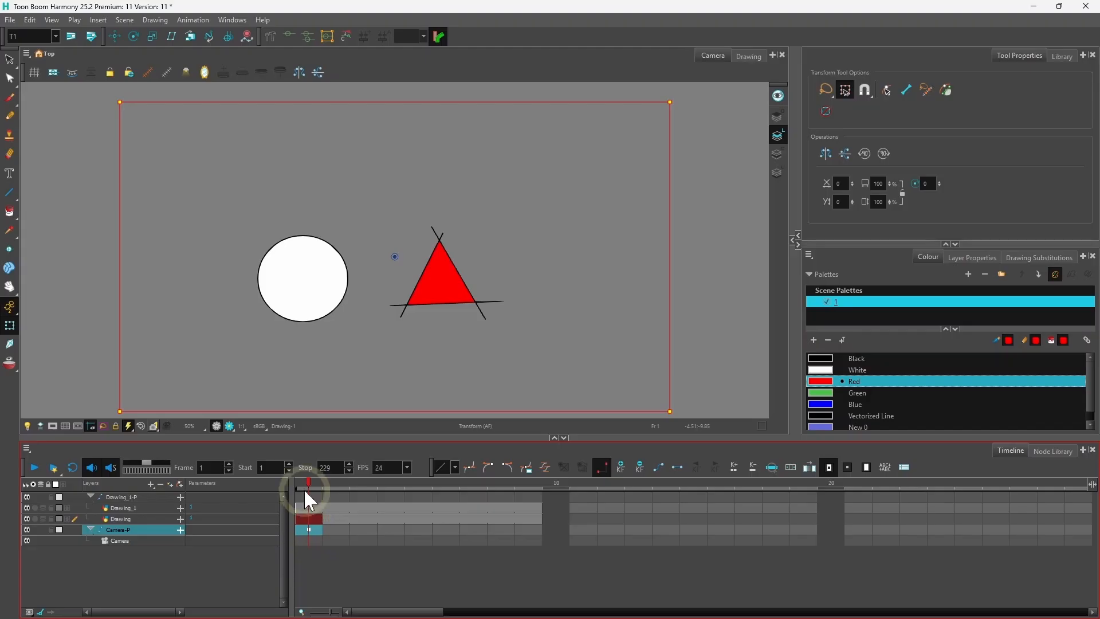
left_click_drag(311, 481, 525, 501)
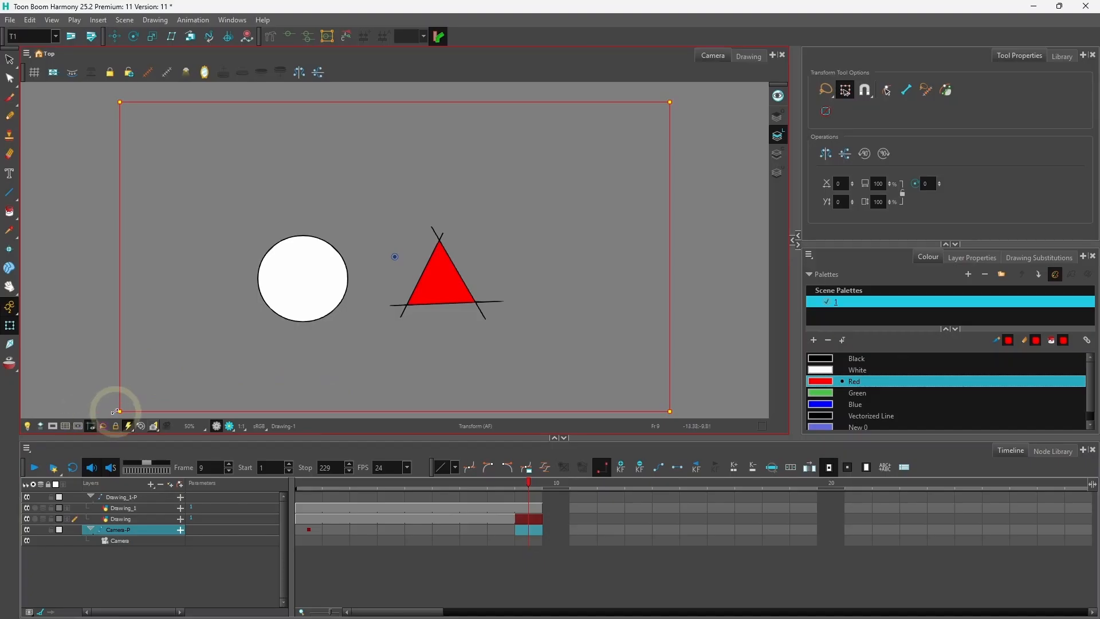
left_click_drag(120, 410, 7, 560)
left_click(268, 520)
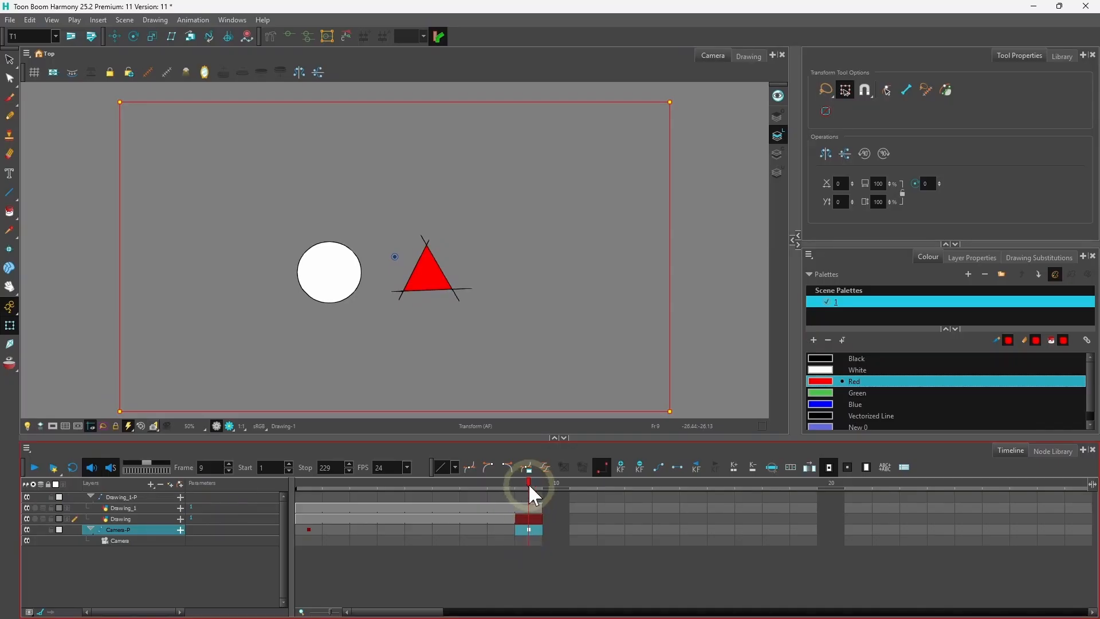
- Return to frame 1 and set the Camera-P keyframe as a motion keyframe to interpolate the camera zoom
left_click(336, 312)
left_click(484, 543)
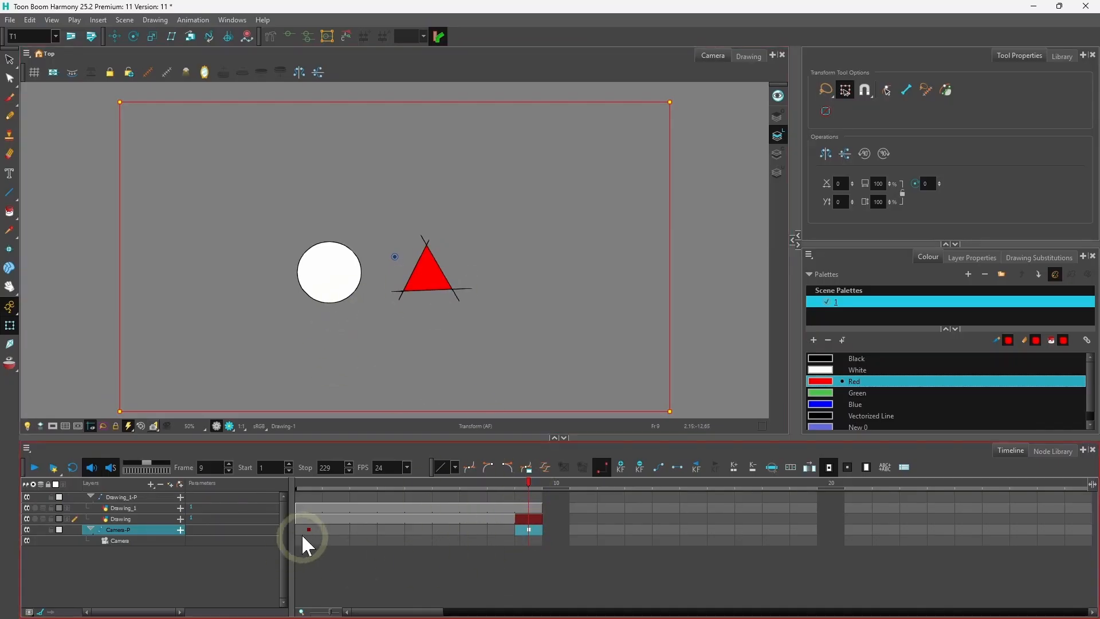
left_click(532, 488)
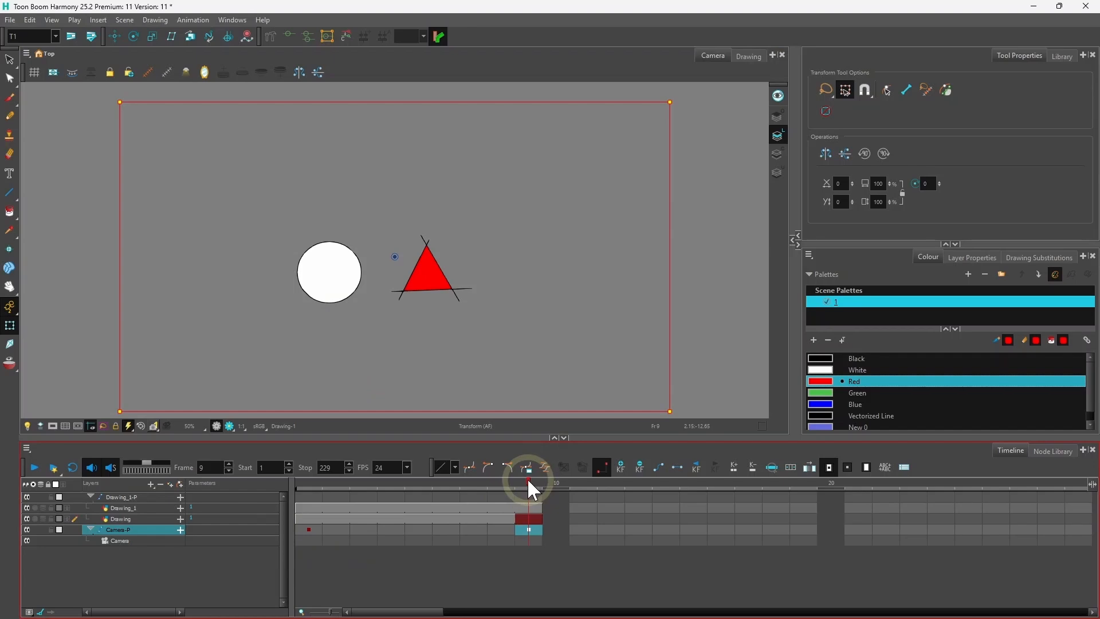
left_click(525, 530)
left_click(505, 498)
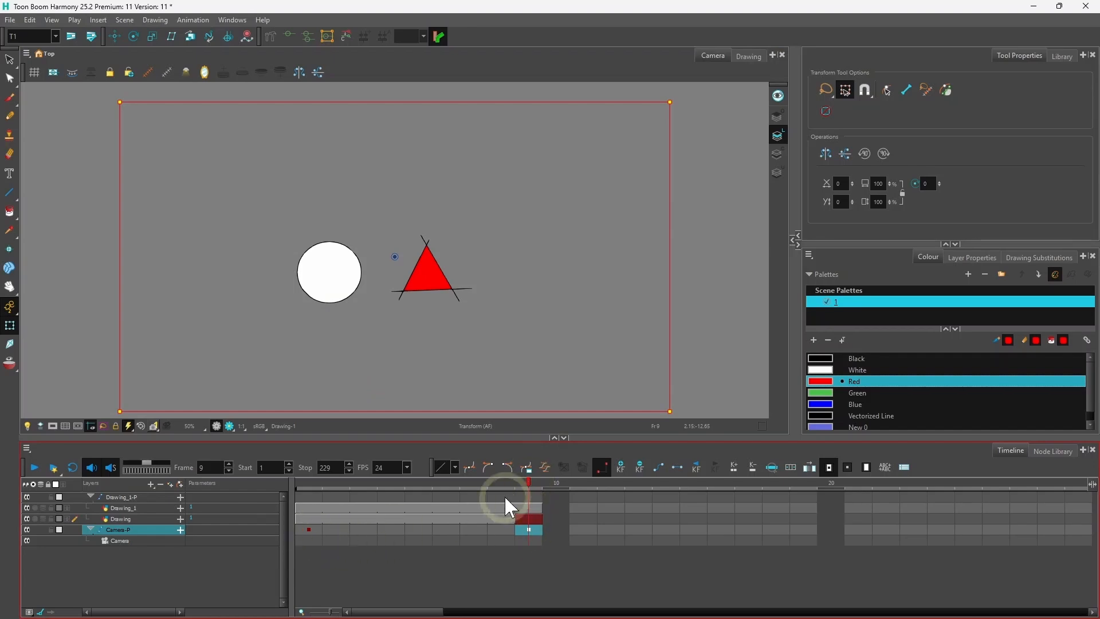
left_click_drag(527, 483, 320, 540)
left_click(659, 468)
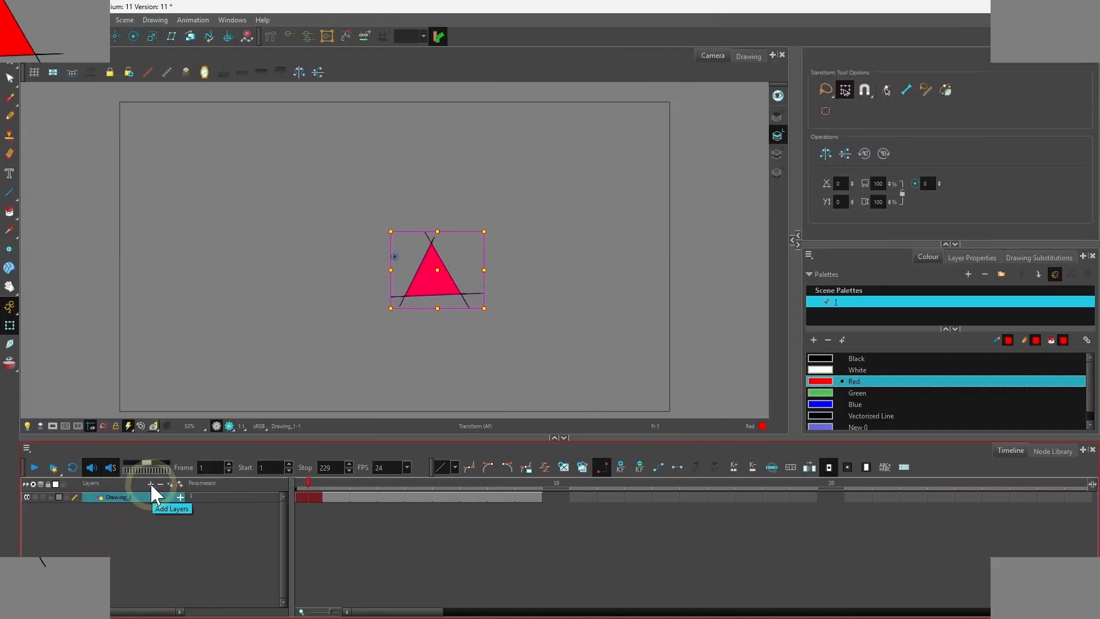
- Add a Quadmap layer as the parent of Drawing_1 and show its control in the Camera view
left_click(151, 485)
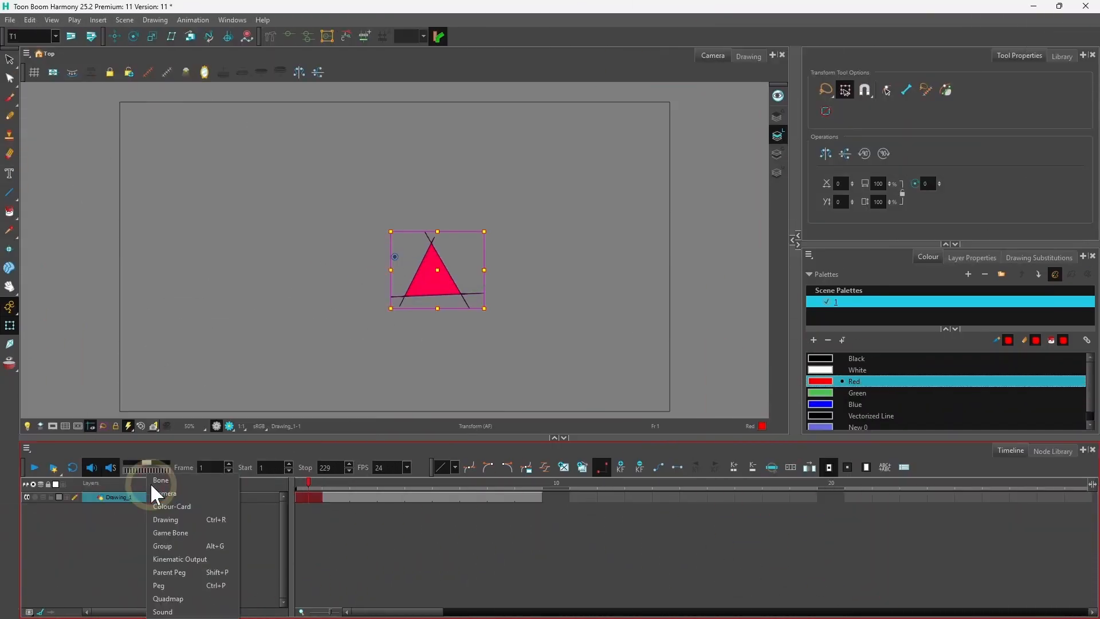
left_click(175, 599)
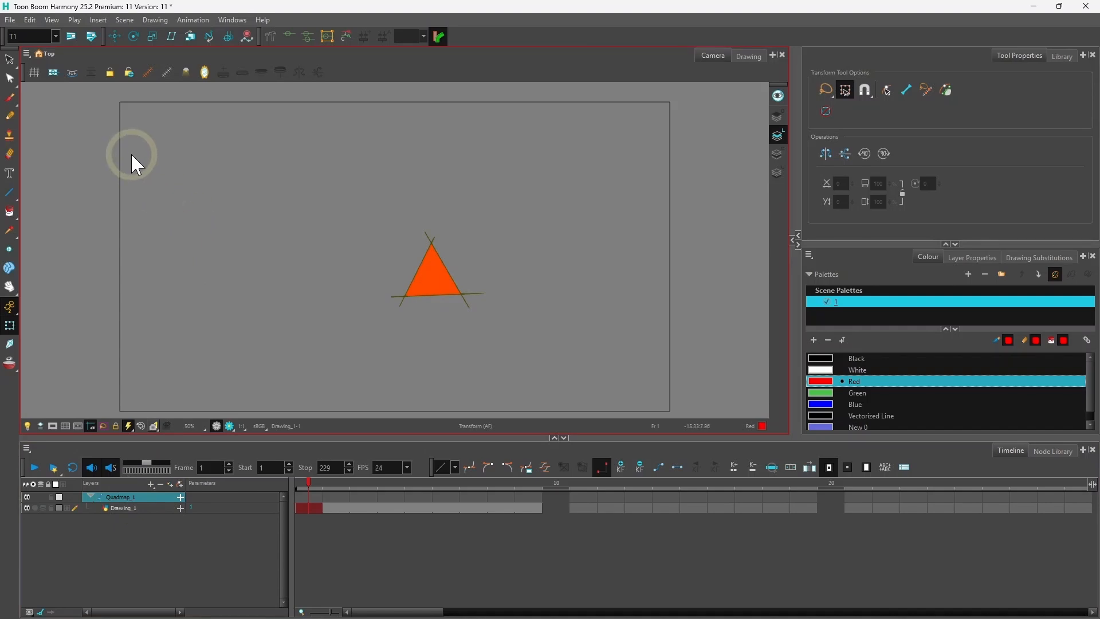
left_click(52, 23)
left_click(98, 258)
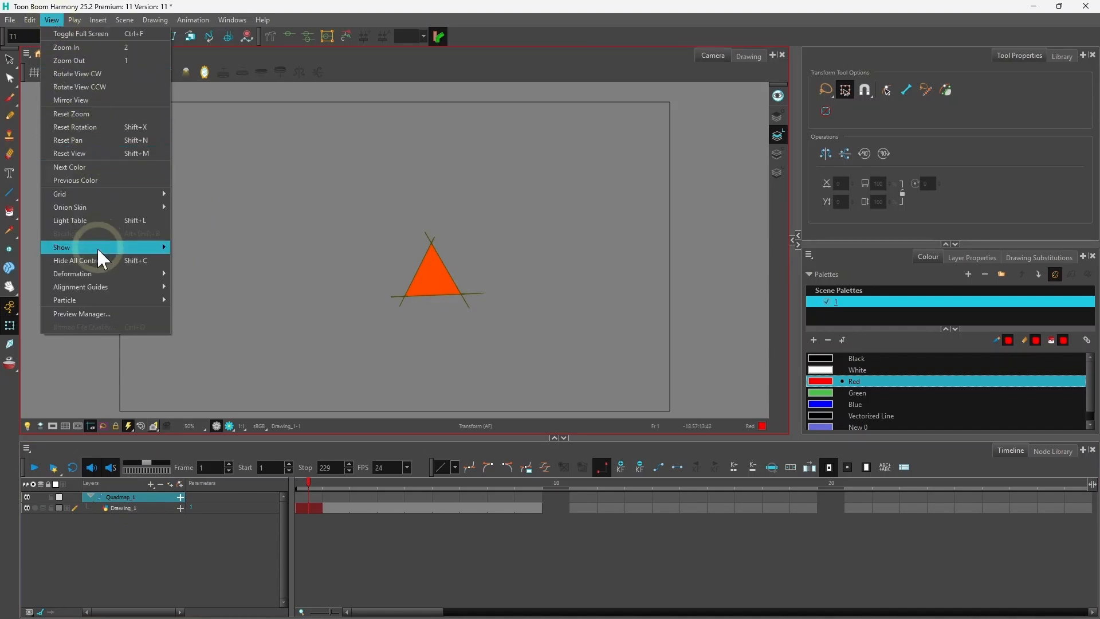
mouse_move(95, 243)
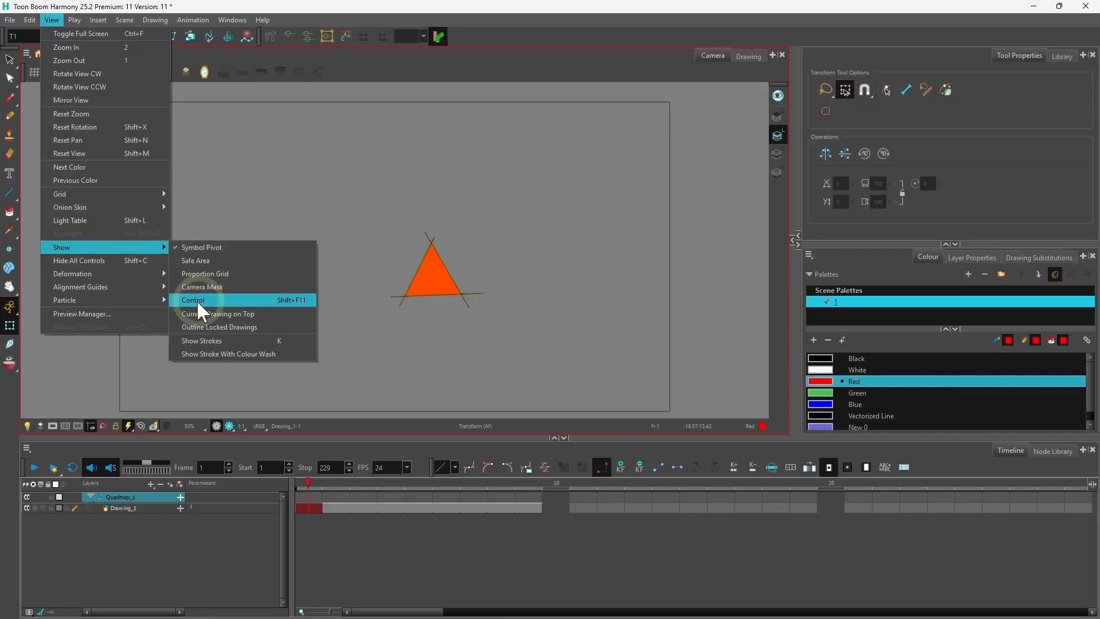
left_click(257, 302)
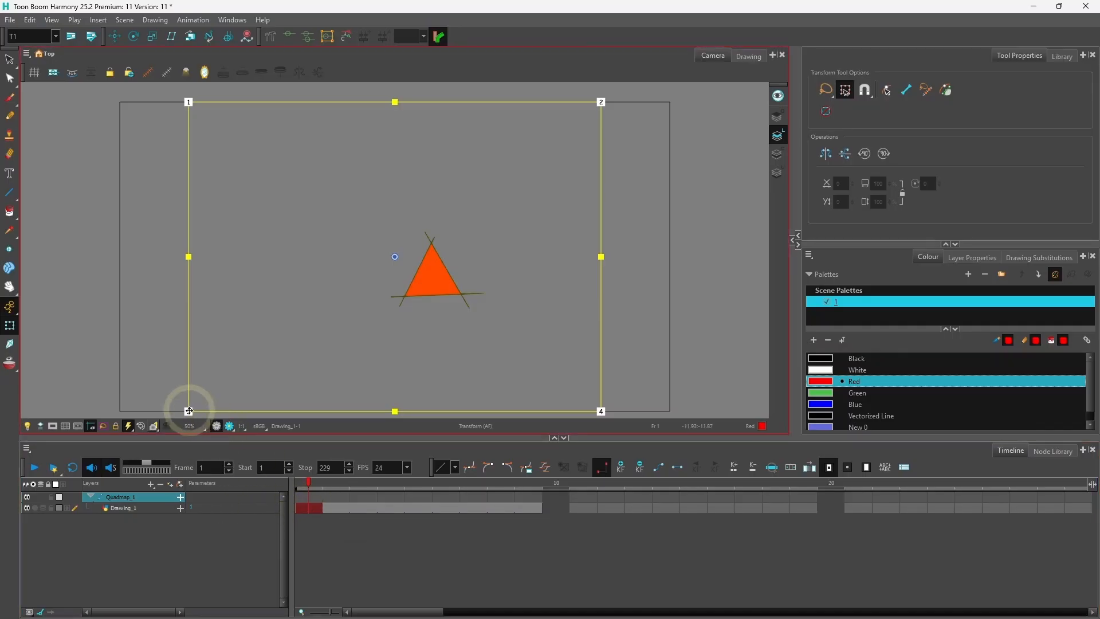
- Distort the triangle at frame 1 by repositioning all four corner points of the quadmap
left_click_drag(188, 412, 279, 250)
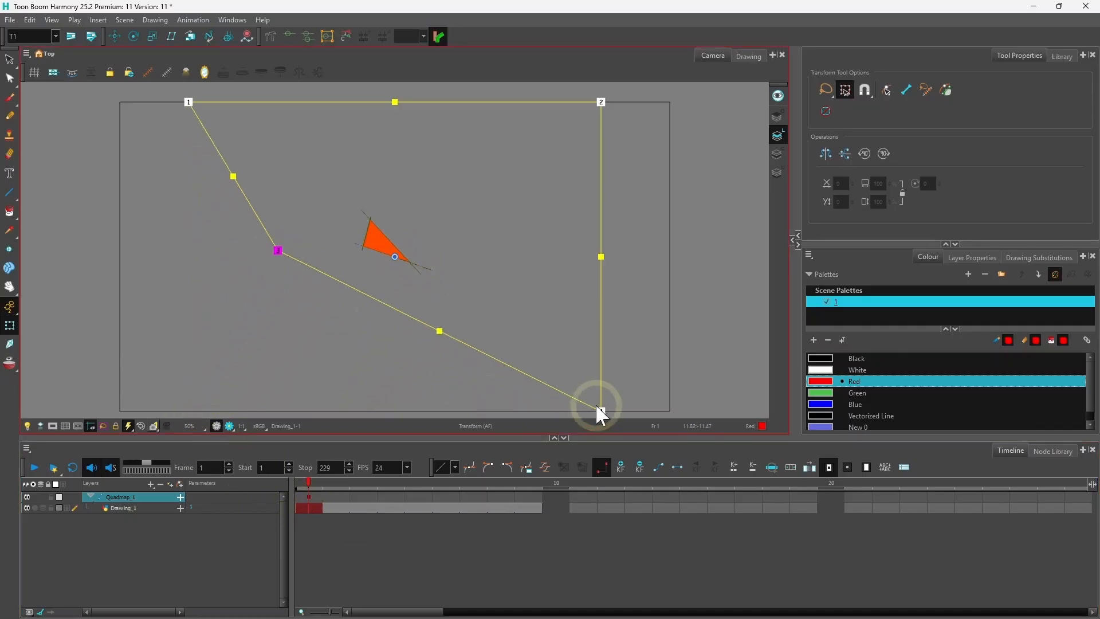
left_click_drag(598, 408, 547, 250)
left_click_drag(392, 105, 405, 147)
left_click_drag(200, 147, 313, 158)
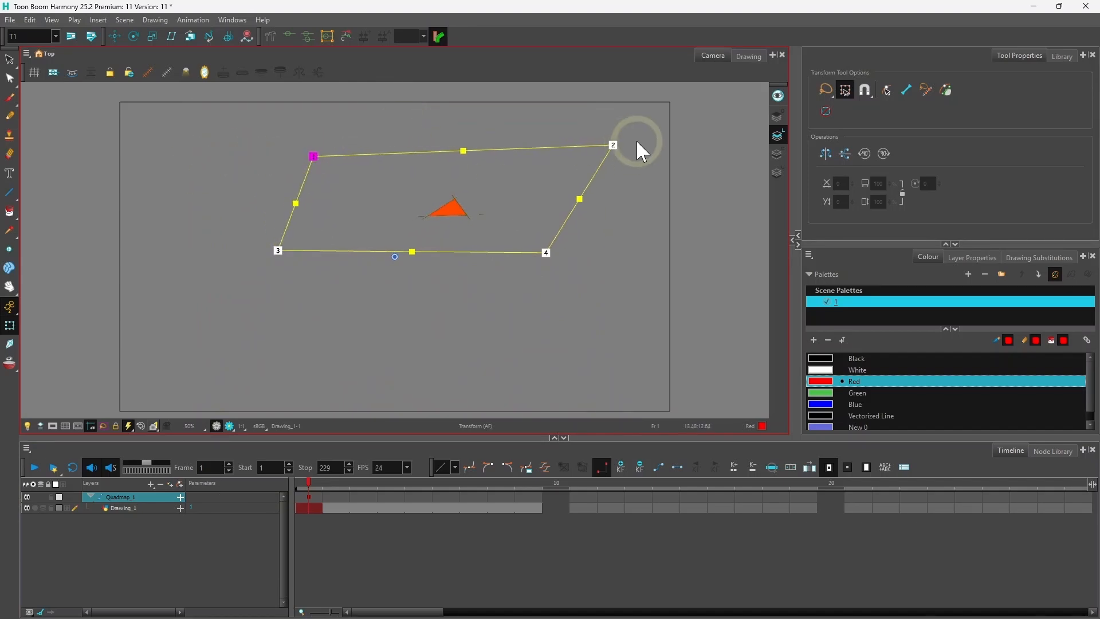
left_click_drag(613, 145, 409, 91)
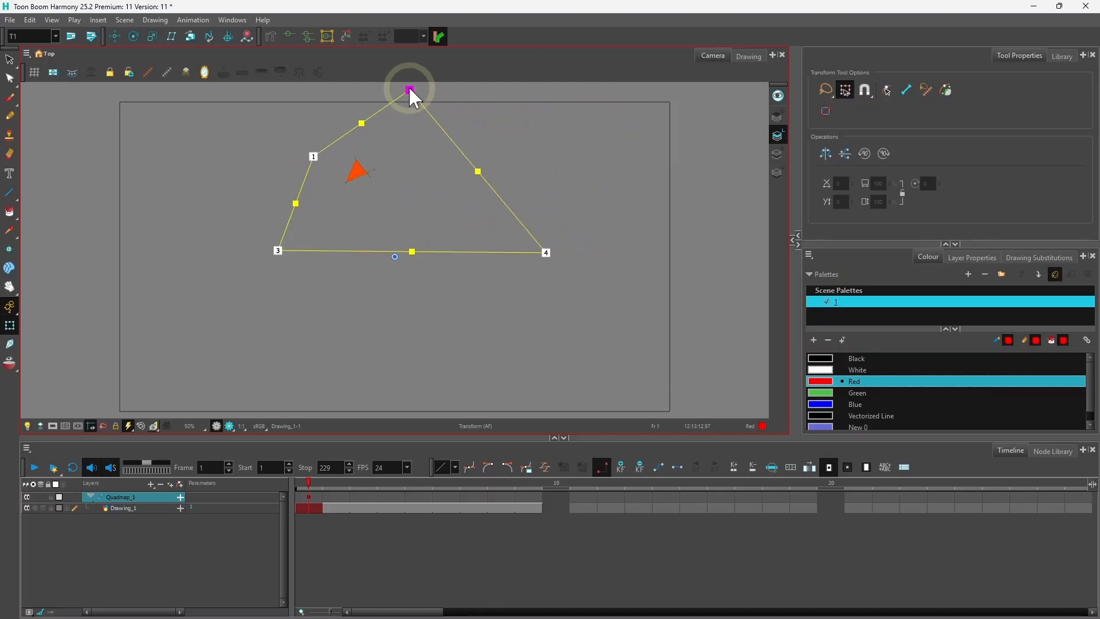
- At frame 9, reshape the quadmap into a narrow, tall quadrilateral at the right side of the camera frame
left_click(311, 521)
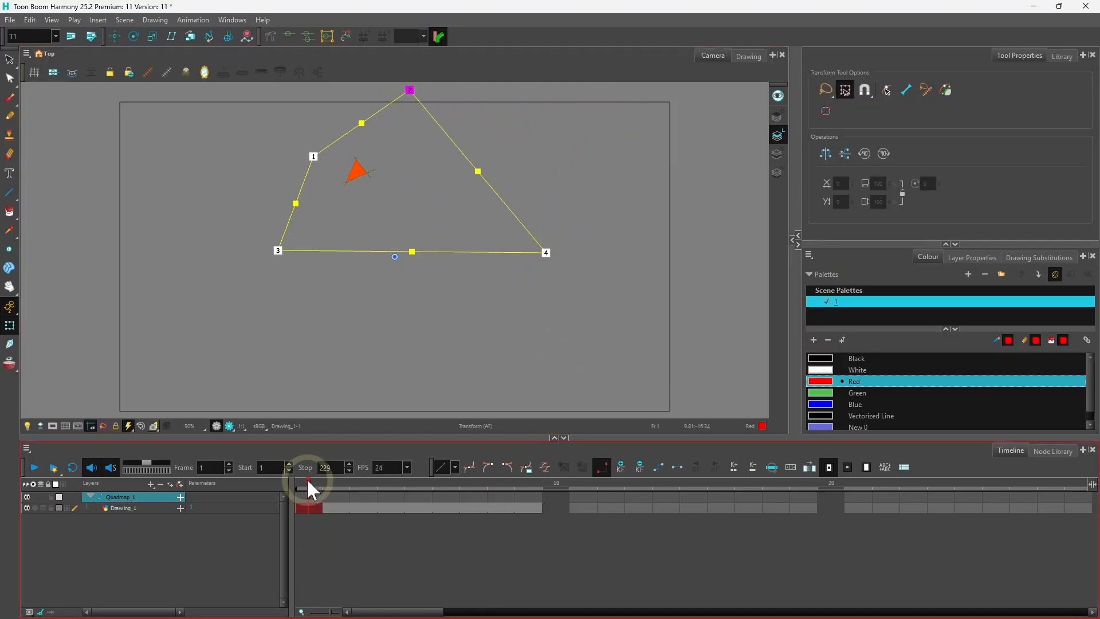
left_click_drag(308, 478, 530, 482)
left_click(450, 377)
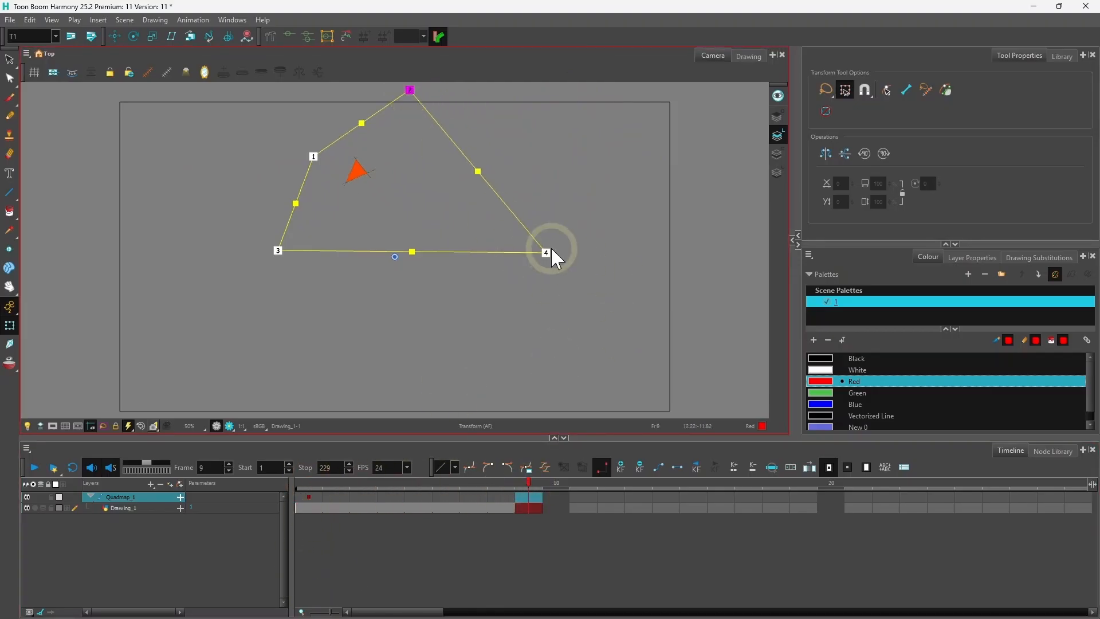
left_click_drag(546, 252, 654, 339)
mouse_move(313, 156)
left_mouse_down()
mouse_move(422, 216)
mouse_move(294, 153)
left_mouse_up()
left_click_drag(278, 251, 594, 394)
left_click_drag(409, 89, 609, 113)
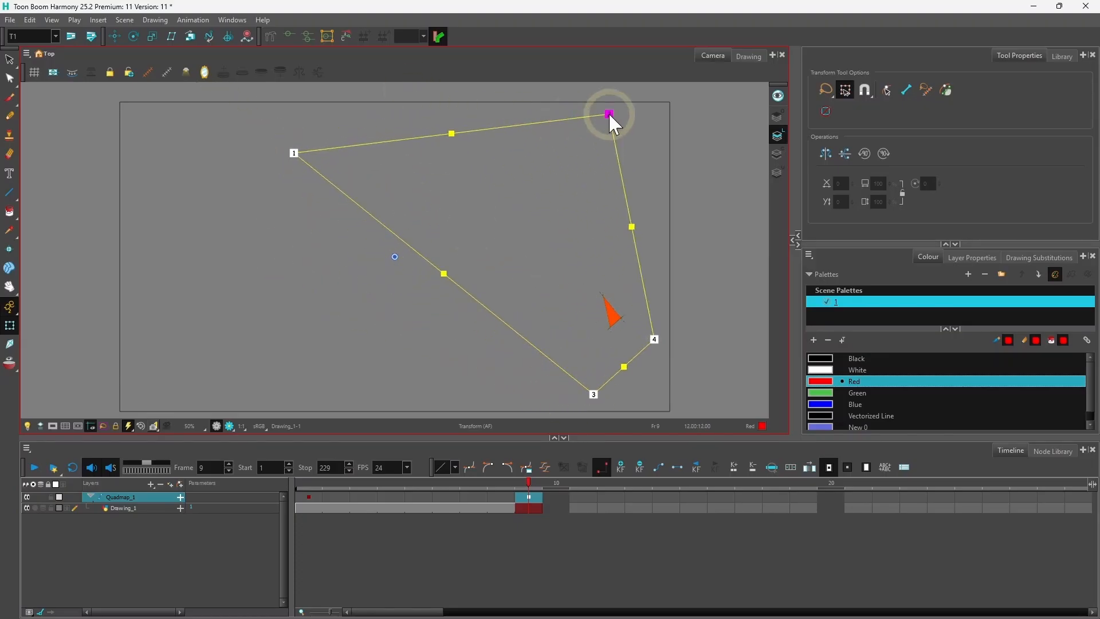
left_click_drag(294, 153, 527, 110)
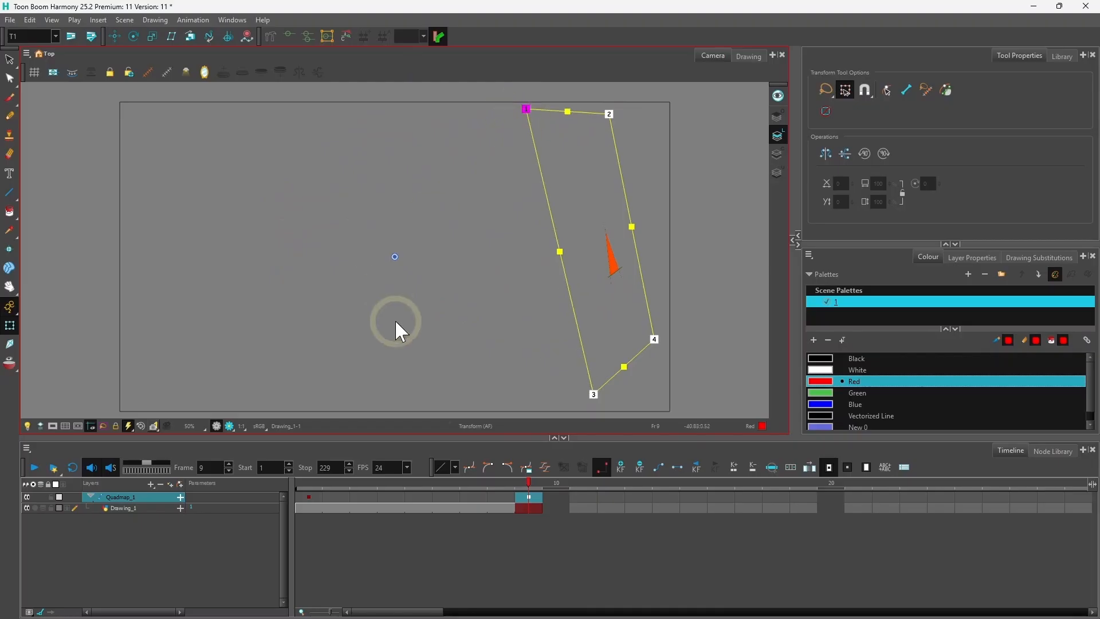
- Set the Quadmap_1 keyframe at frame 1 as a motion keyframe and scrub through the distortion animation
left_click(311, 497)
left_click(661, 469)
left_click(272, 524)
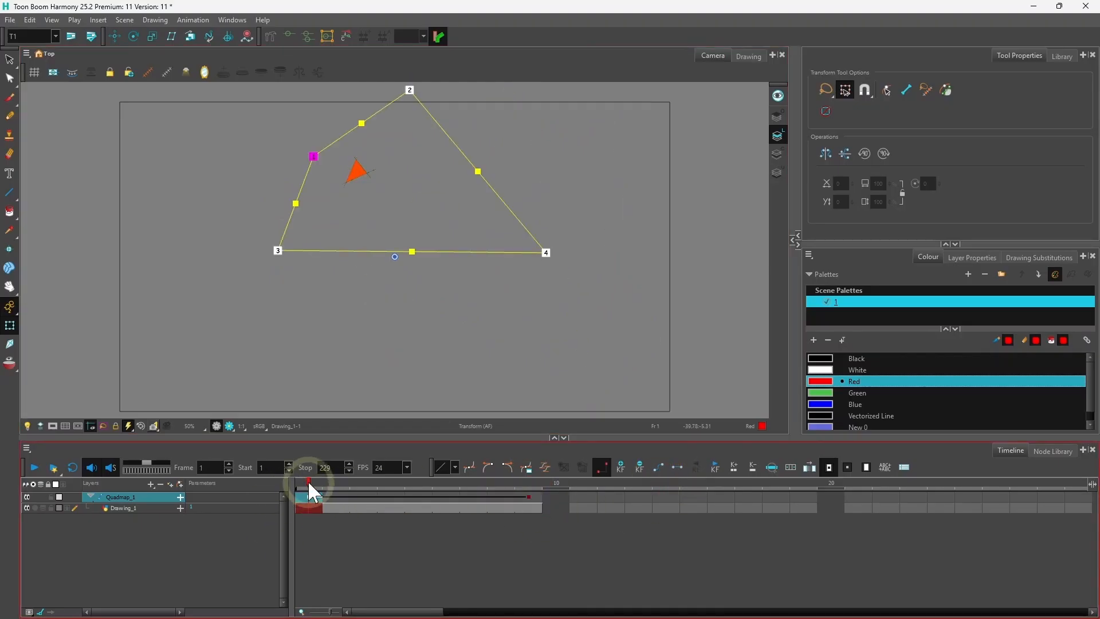
mouse_move(313, 484)
left_mouse_down()
mouse_move(529, 496)
mouse_move(311, 504)
left_mouse_up()
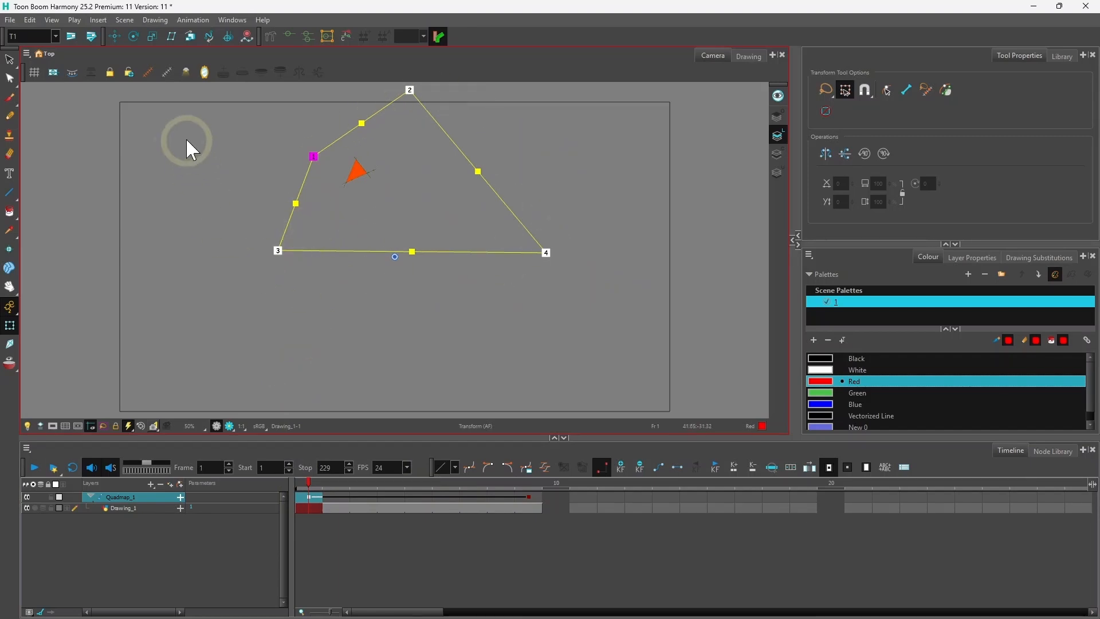
- Hide the quadmap control and preview the triangle's distortion by scrubbing the timeline
left_click(165, 74)
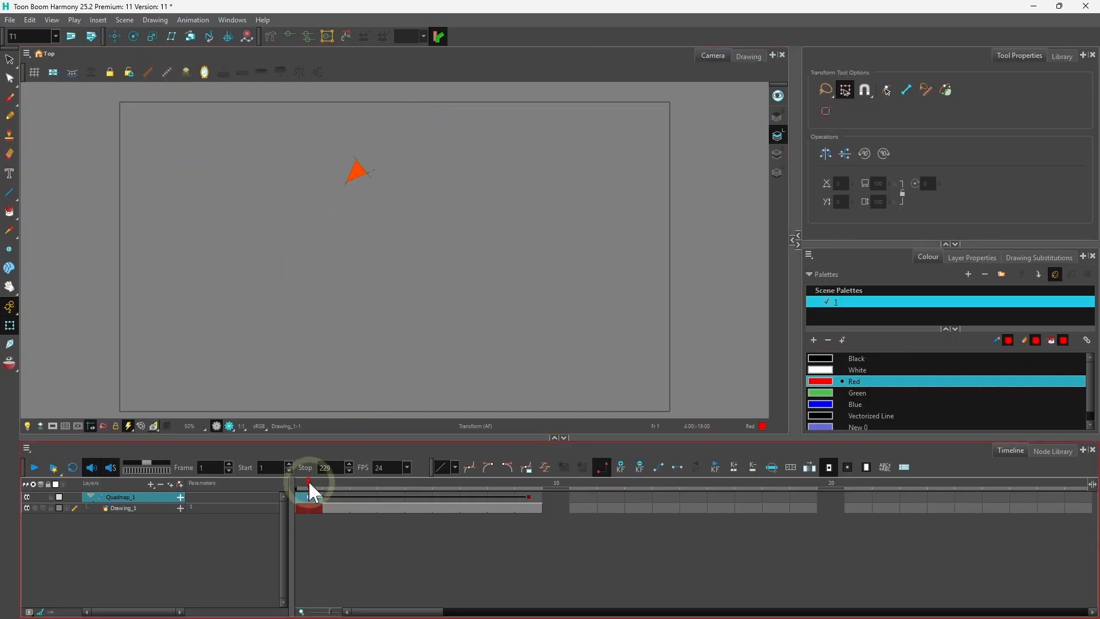
left_click_drag(307, 480, 309, 514)
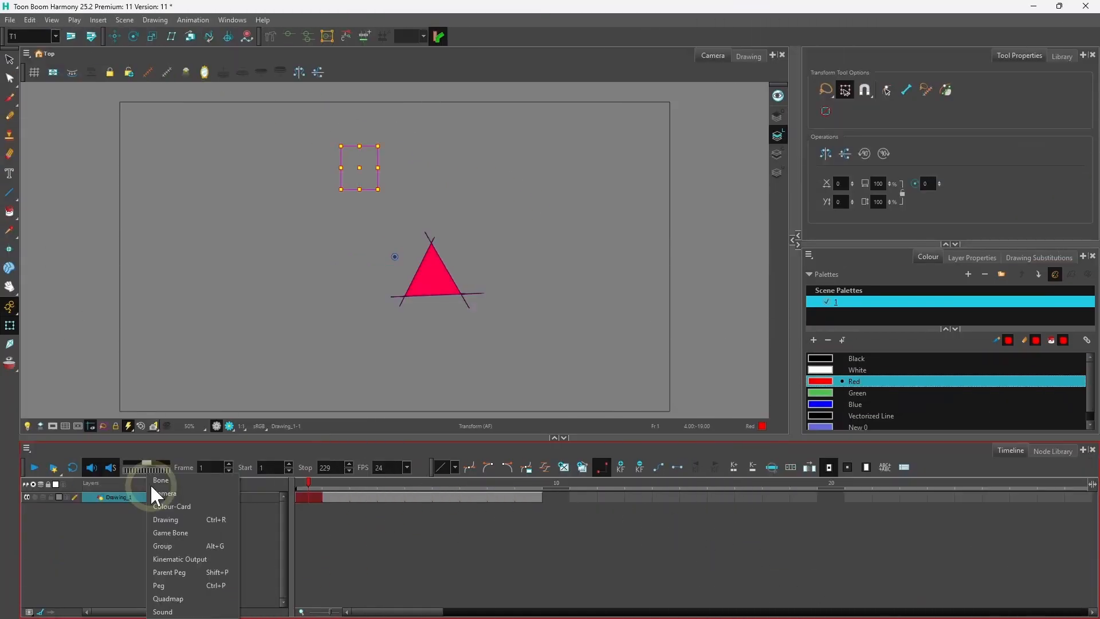
- Add a Sound layer to the timeline and import the H1.wav audio file into the scene
left_click(167, 612)
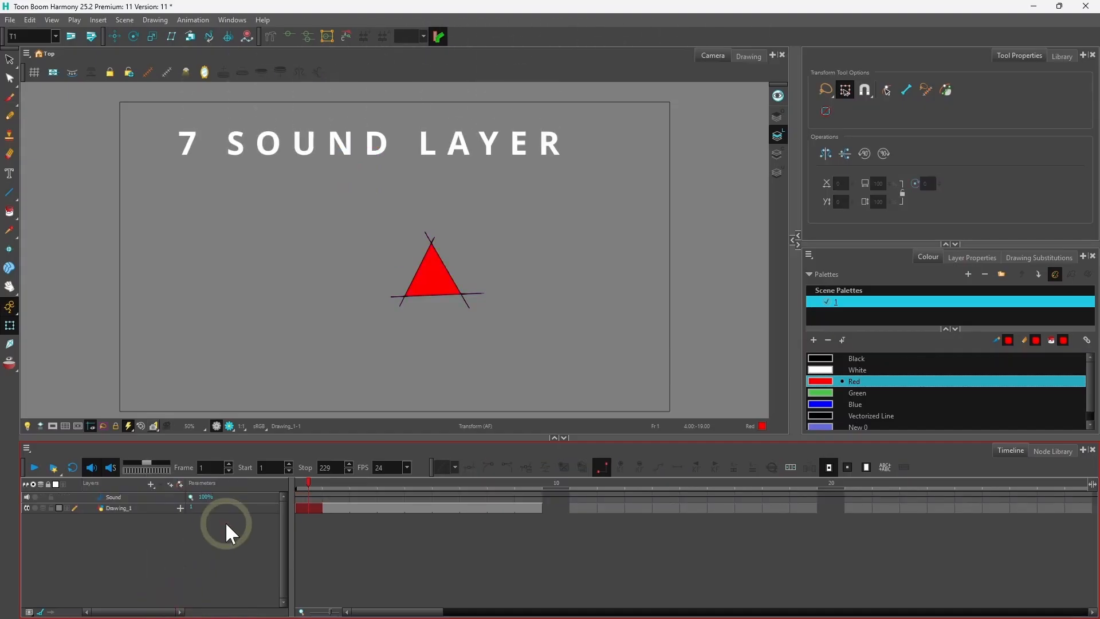
left_click(119, 497)
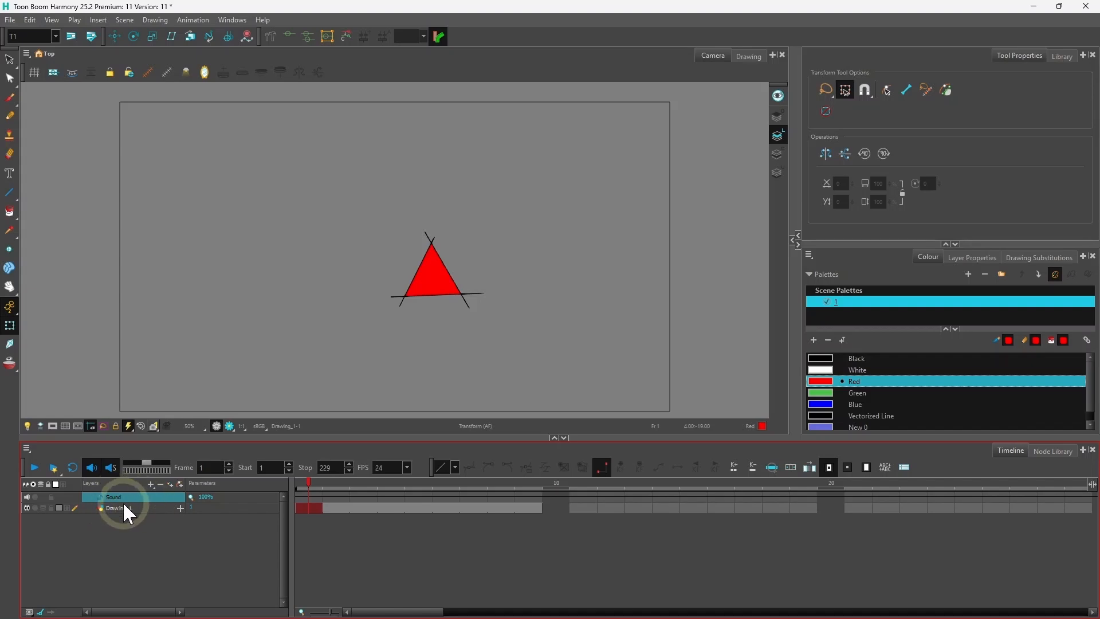
left_click(11, 19)
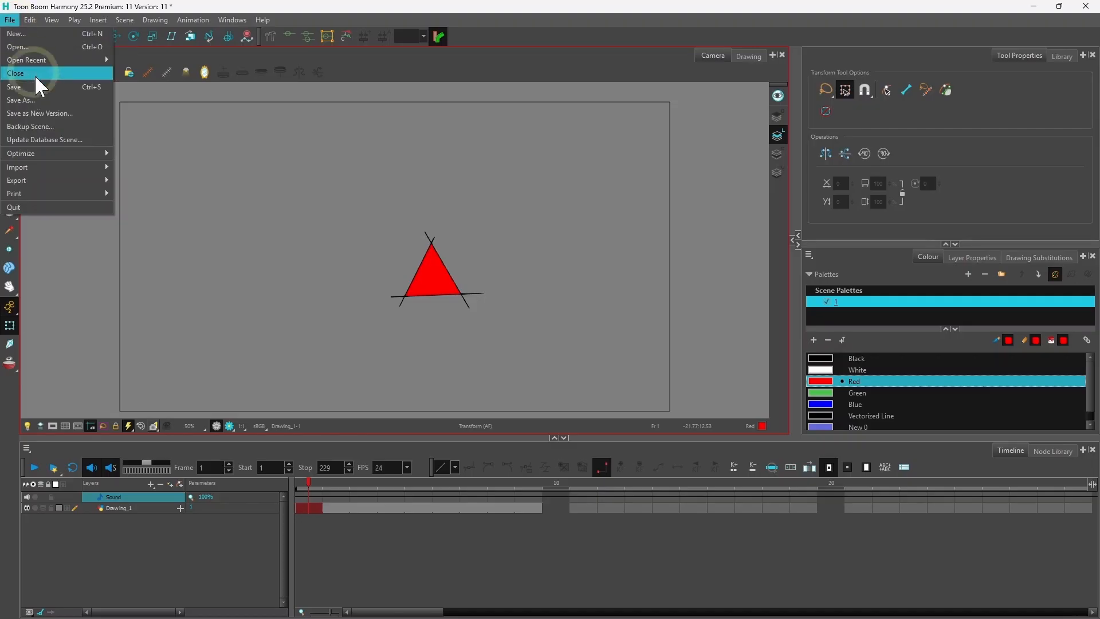
left_click(62, 167)
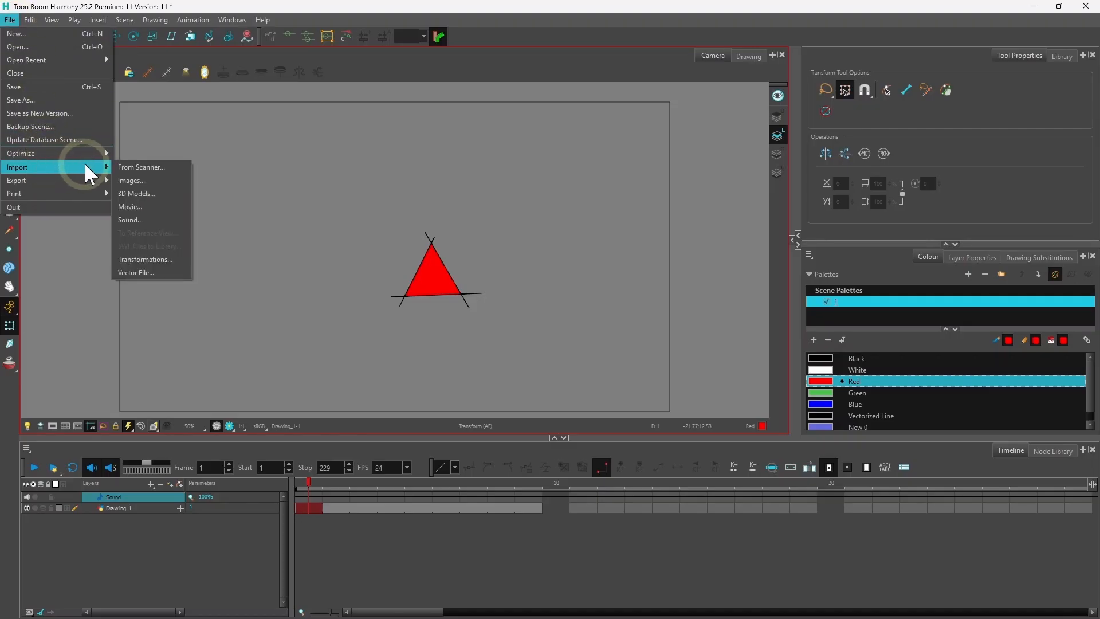
left_click(146, 220)
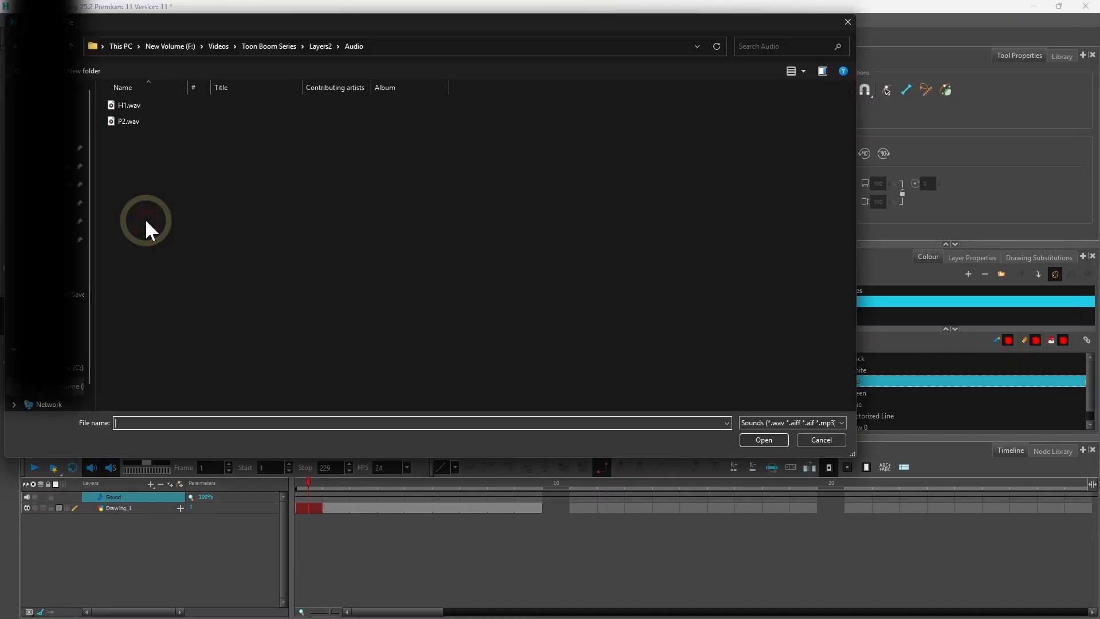
left_click(136, 105)
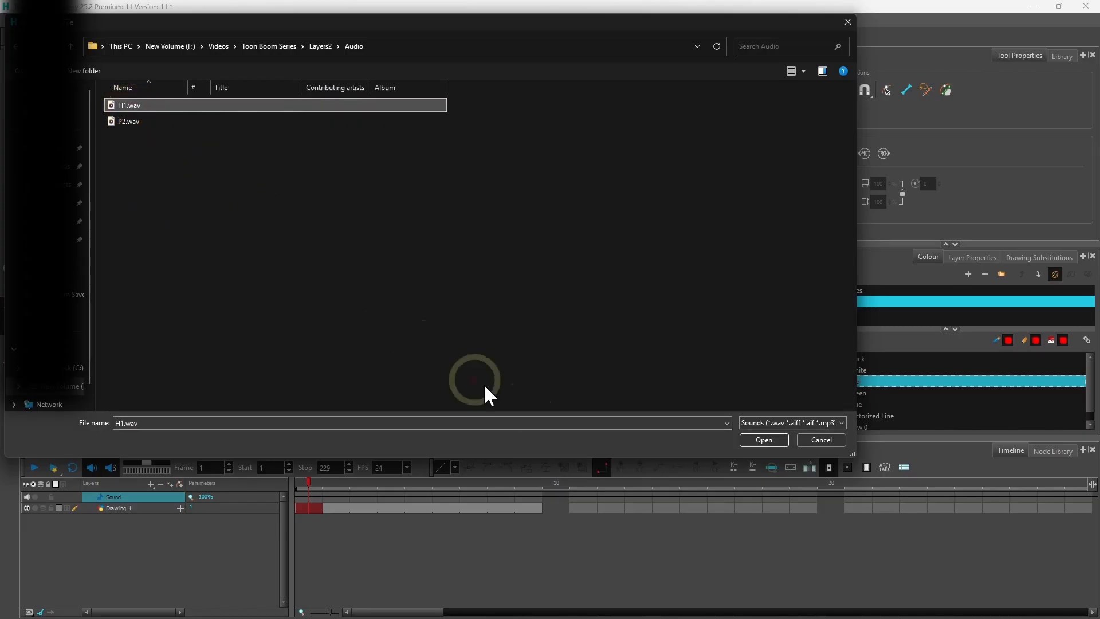
left_click(759, 439)
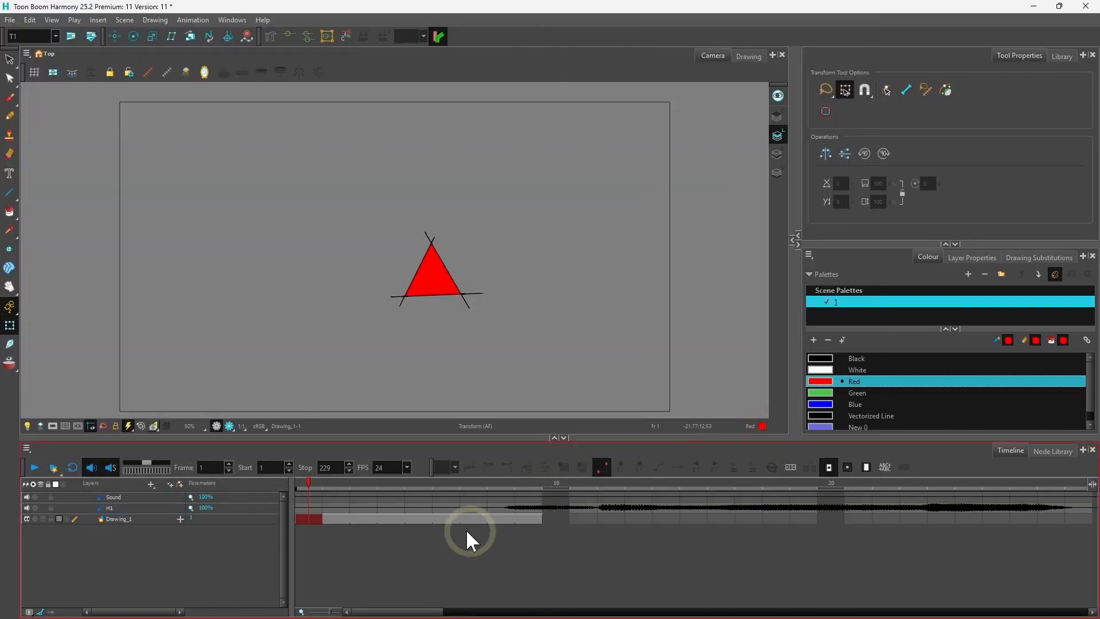
- Move the audio section at frames 12–13 from the H1 layer onto the Sound layer and select the Sound layer
left_click(120, 509)
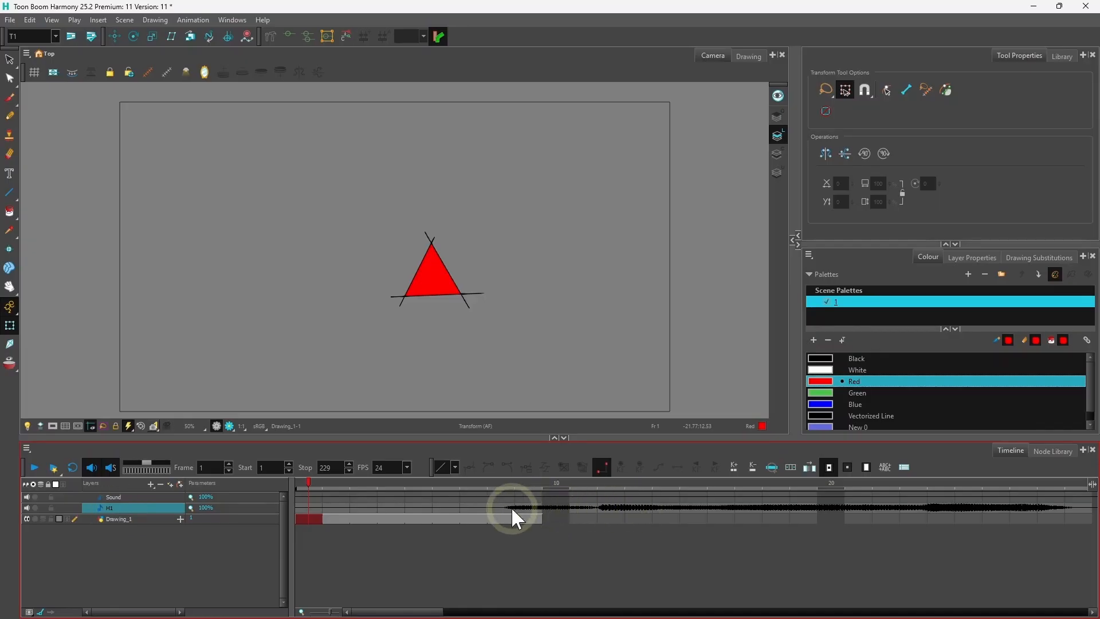
left_click(117, 498)
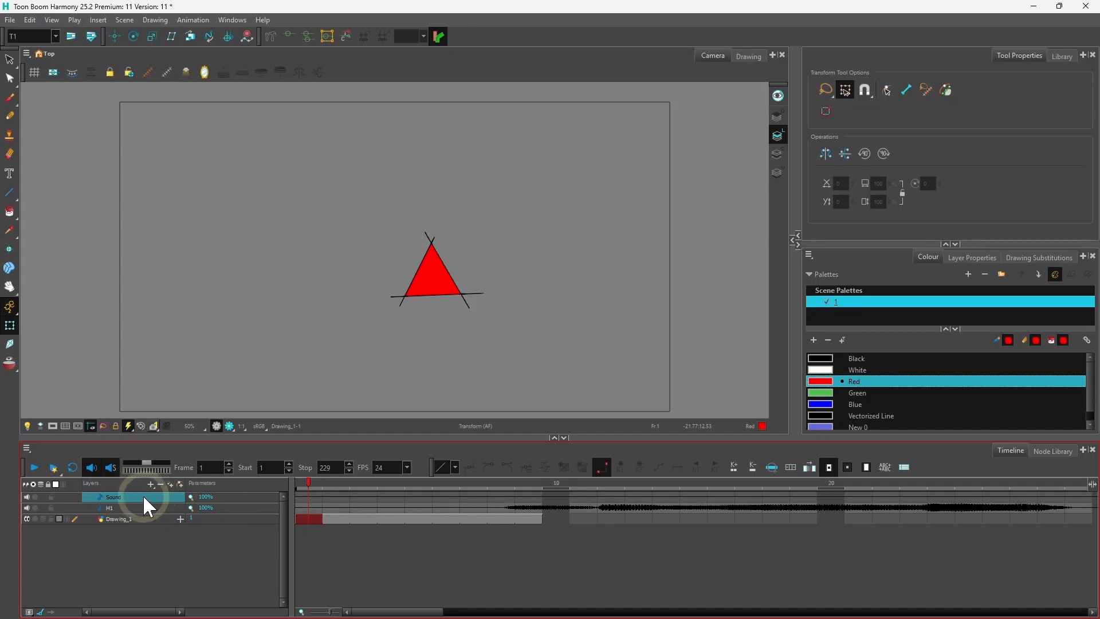
left_click(161, 509)
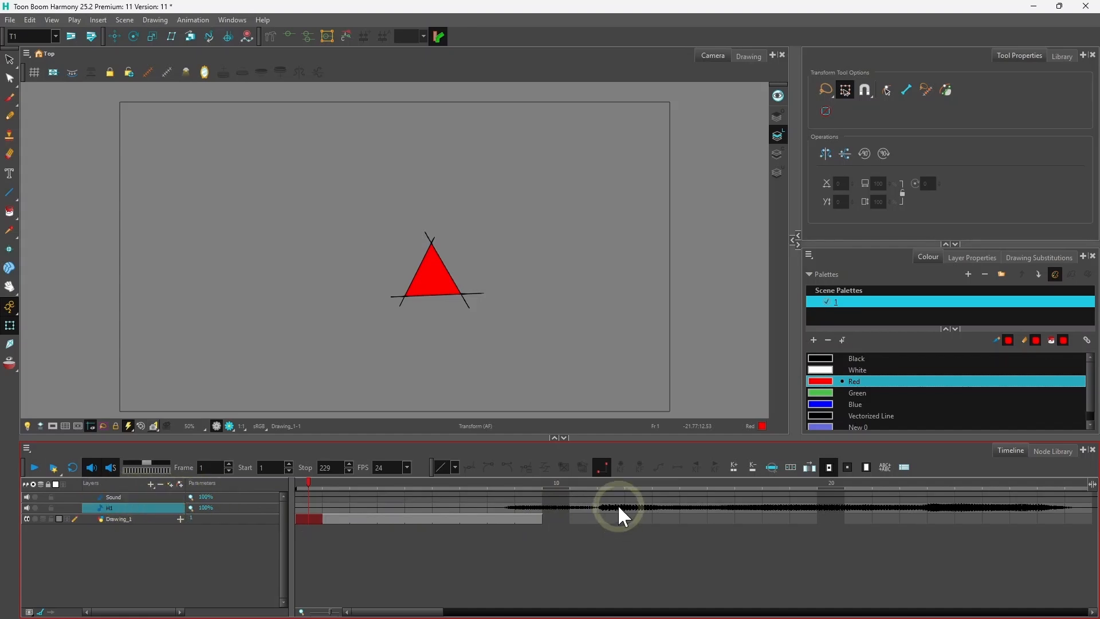
left_click(620, 508)
left_click(641, 508)
left_click_drag(605, 507, 645, 508)
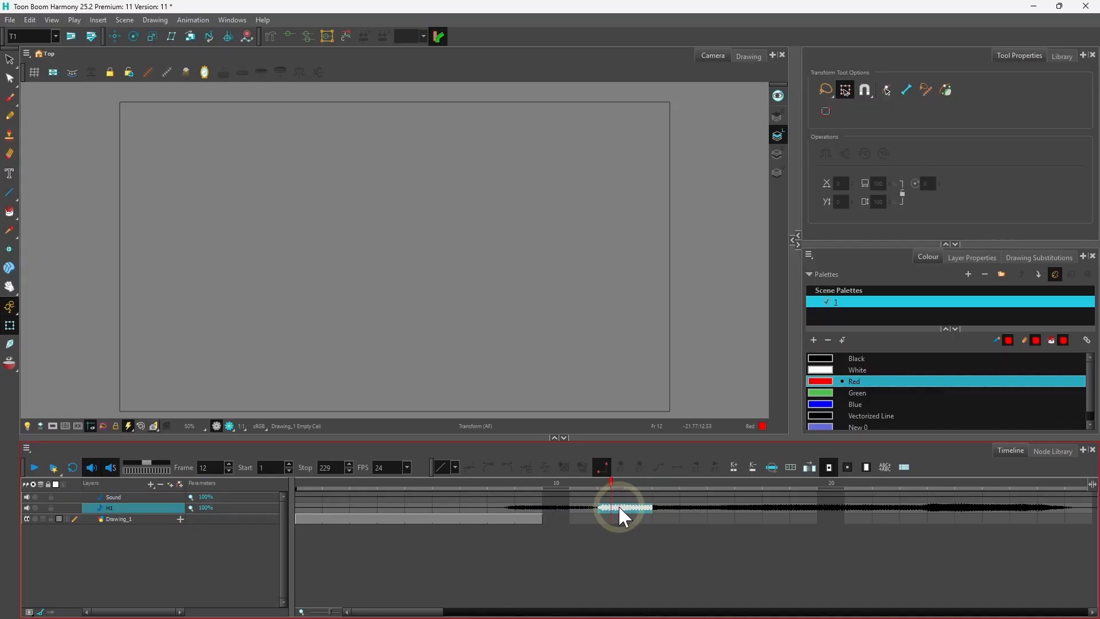
left_click_drag(619, 508, 538, 508)
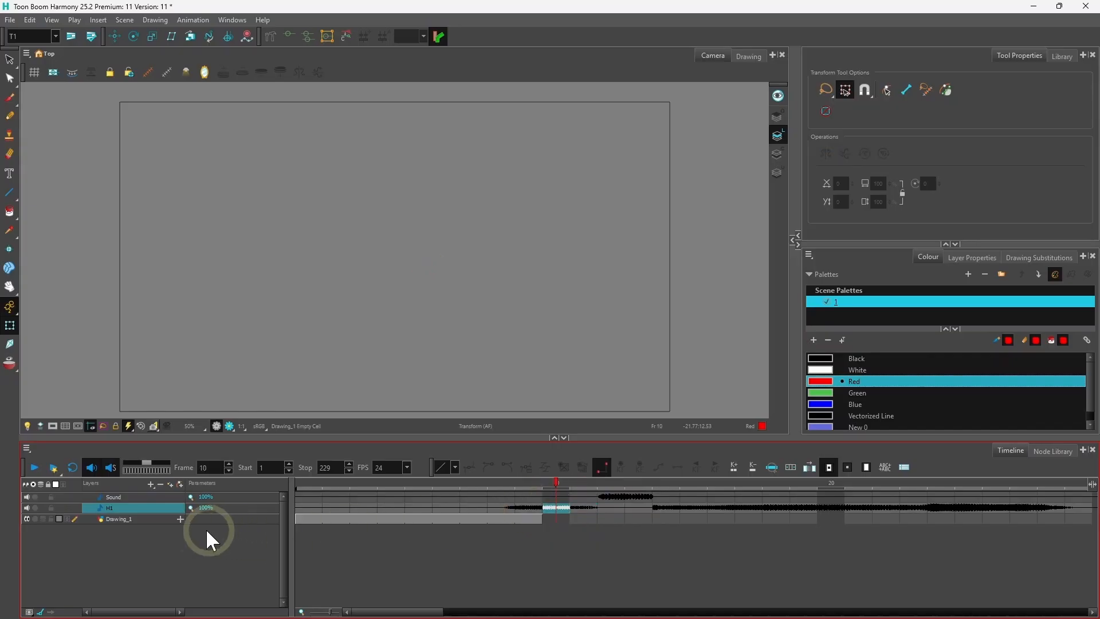
left_click(144, 497)
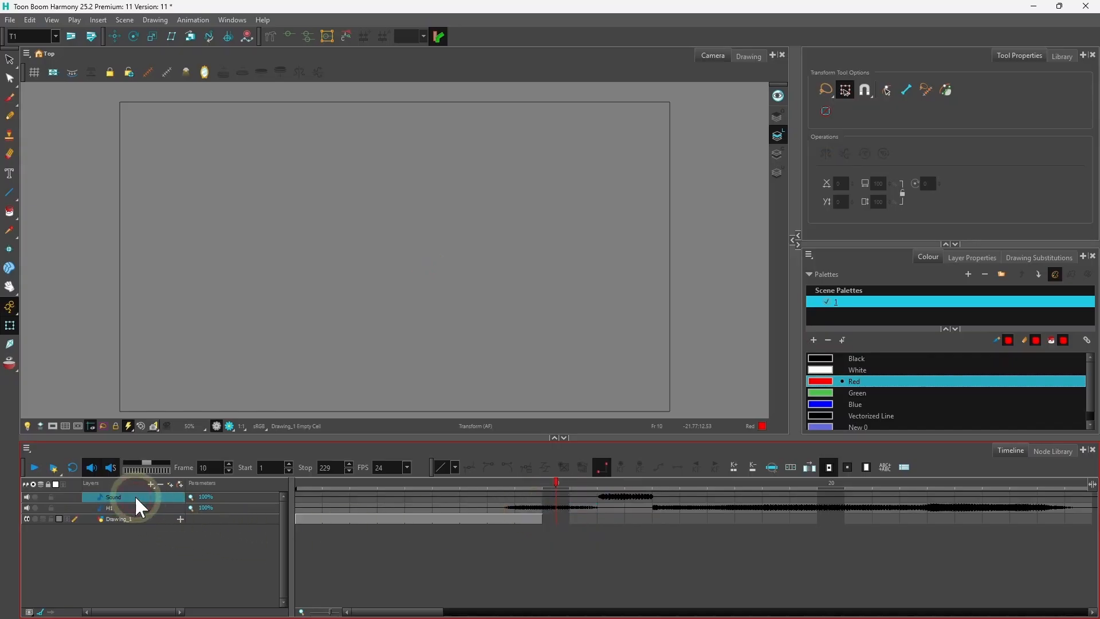
left_click(162, 486)
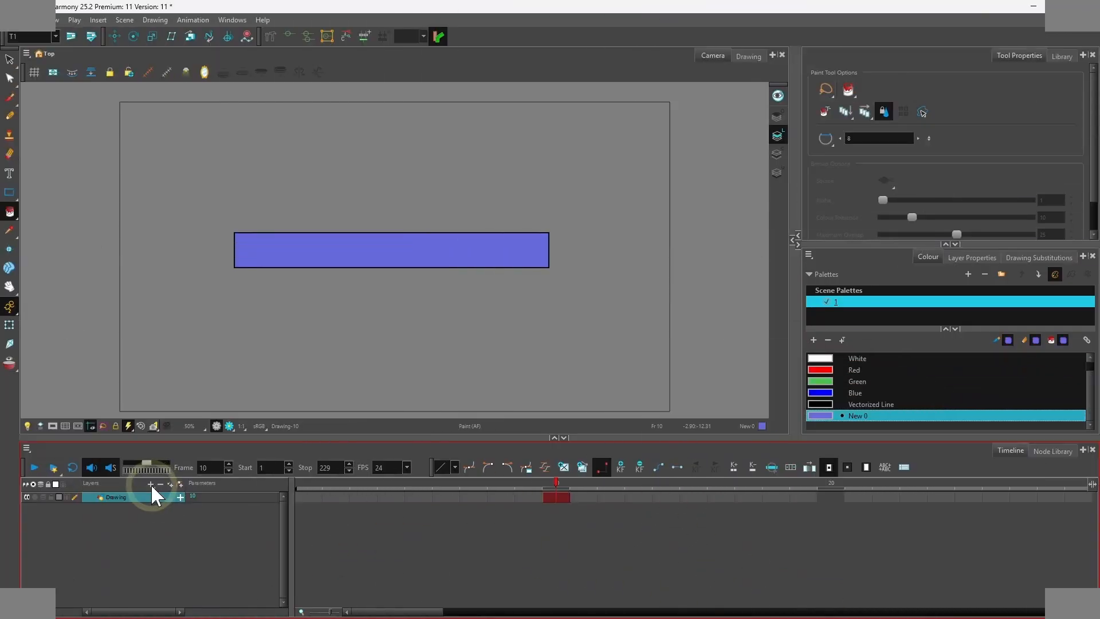
- Add a Bone layer as the parent of the Drawing layer containing the purple bar
left_click(150, 484)
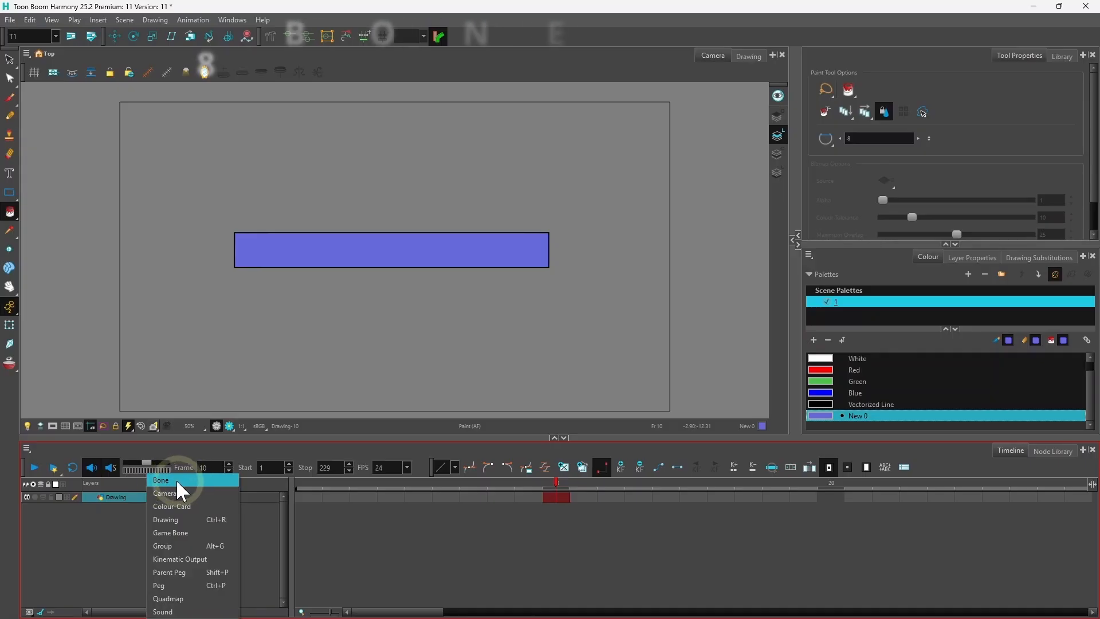
left_click(174, 479)
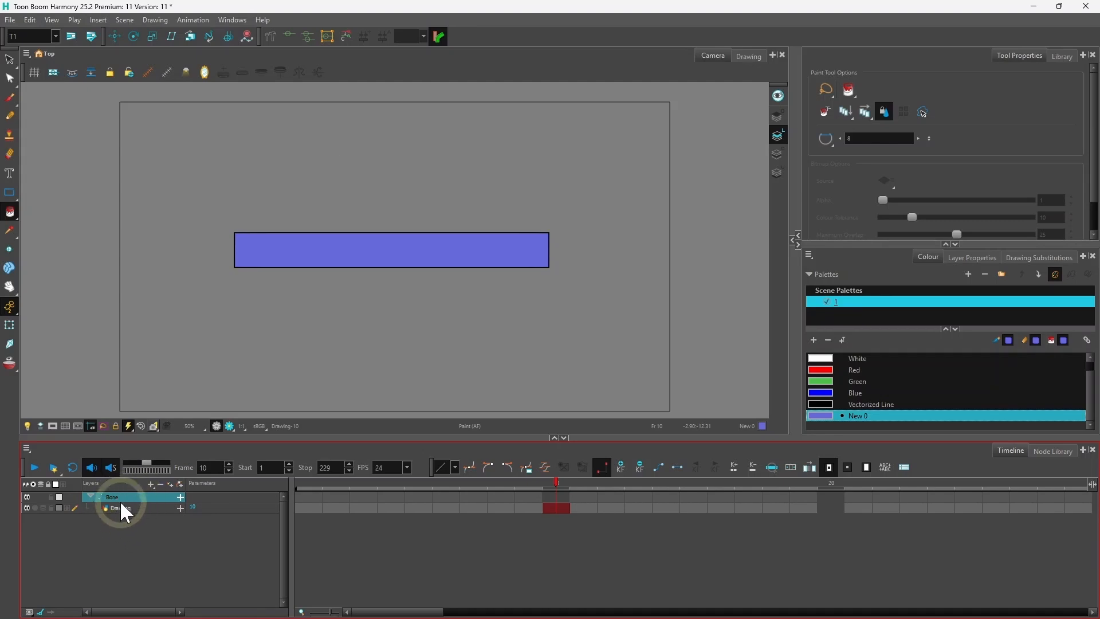
left_click(327, 346)
left_click(345, 238)
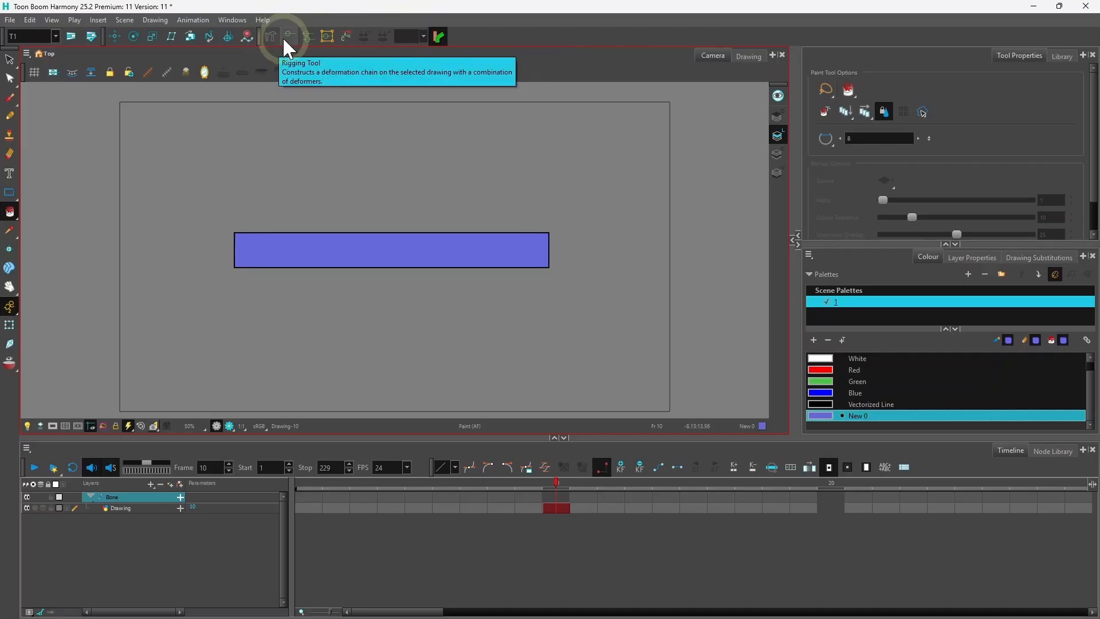
- Hide the set of rigging and deformation tools and show it again
right_click(490, 34)
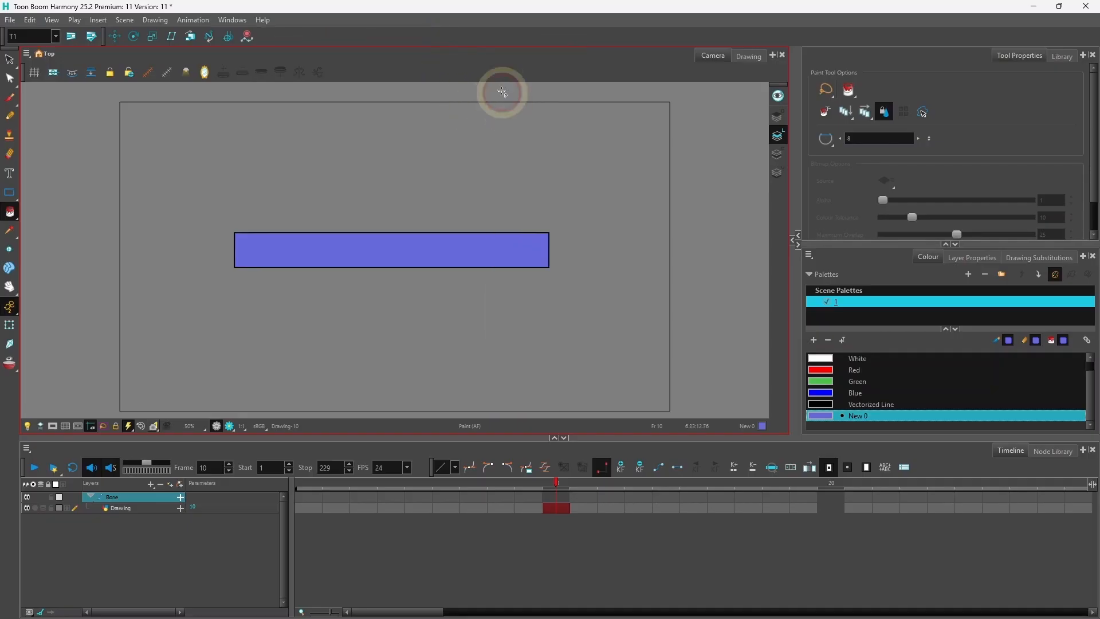
left_click(498, 107)
right_click(487, 35)
left_click(521, 107)
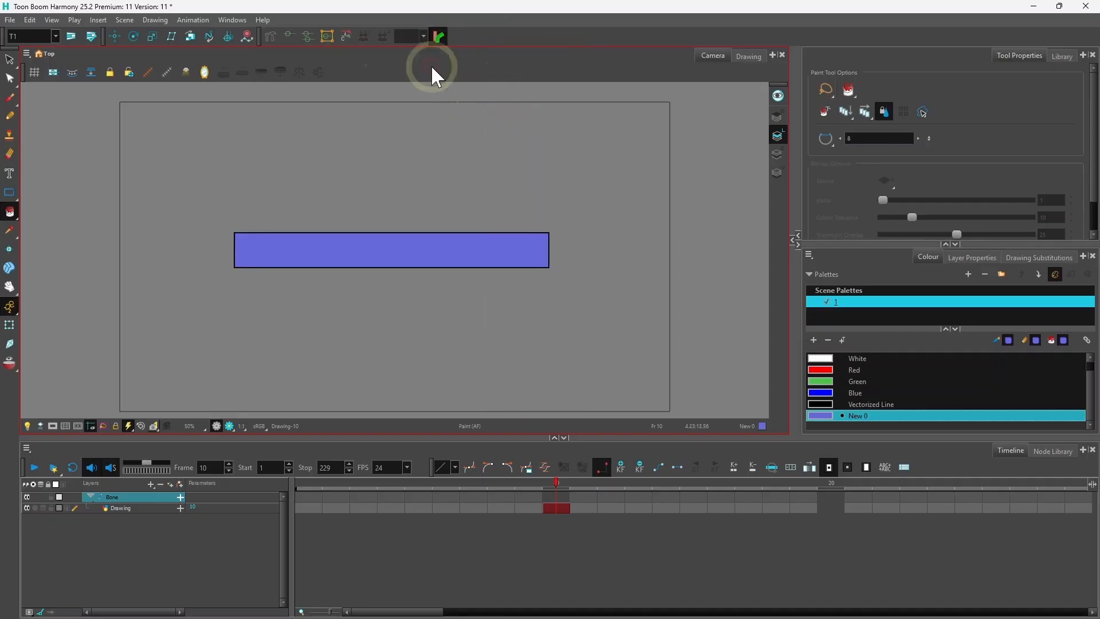
- With the Rigging tool, build a two-bone chain from the bar's left end through its middle to its right end
left_click(270, 36)
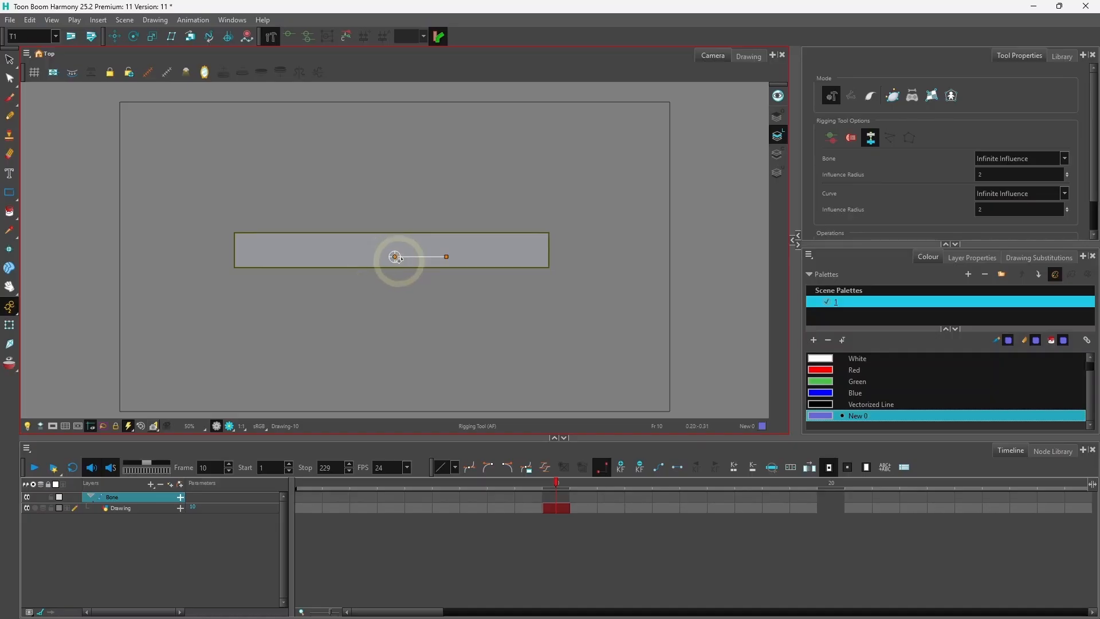
left_click_drag(396, 257, 240, 254)
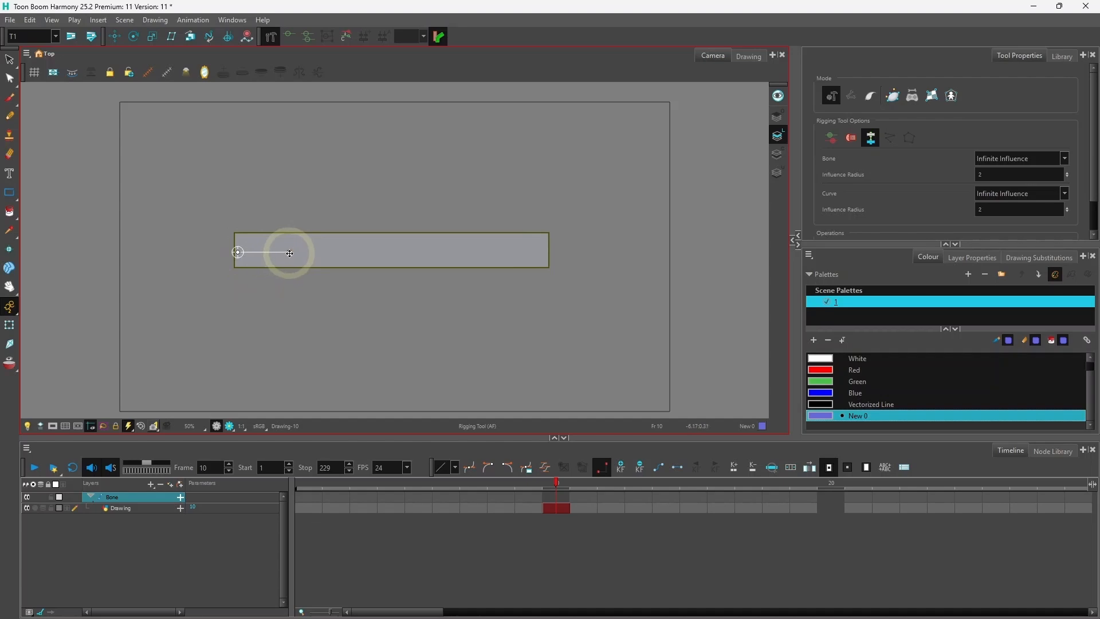
left_click(394, 251)
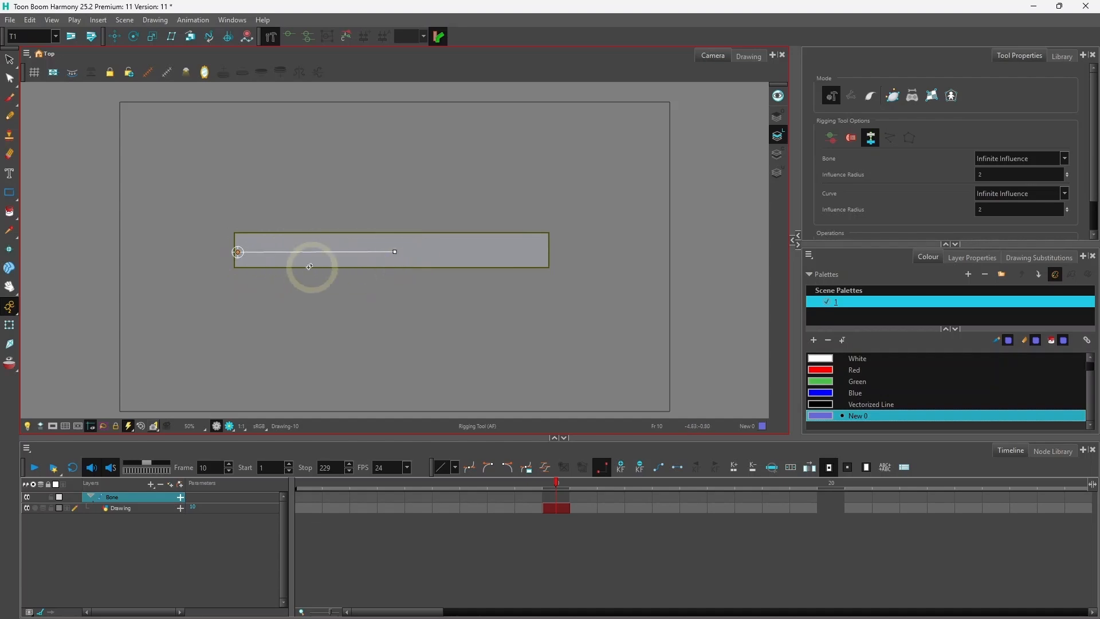
left_click(549, 249)
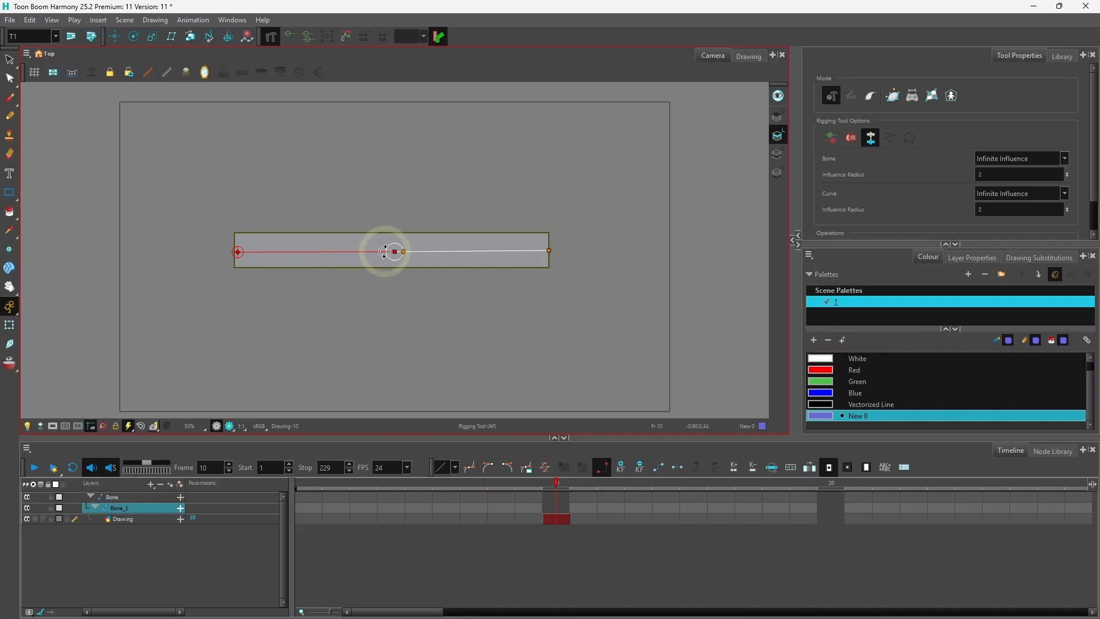
- Using the Transform tool at frame 10, bend the second bone steeply upward and rotate it back to nearly horizontal
left_click(9, 327)
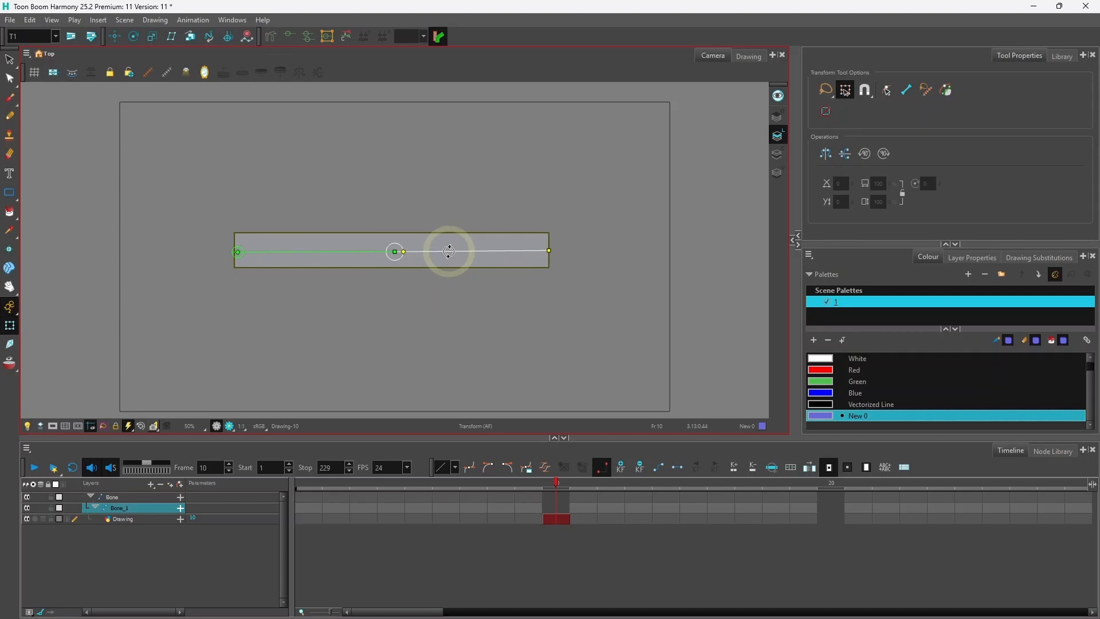
mouse_move(449, 251)
left_mouse_down()
mouse_move(396, 208)
mouse_move(422, 209)
mouse_move(448, 229)
mouse_move(448, 253)
mouse_move(407, 304)
mouse_move(467, 272)
mouse_move(474, 251)
mouse_move(406, 176)
mouse_move(461, 237)
mouse_move(414, 172)
mouse_move(487, 233)
mouse_move(445, 177)
mouse_move(416, 166)
left_mouse_up()
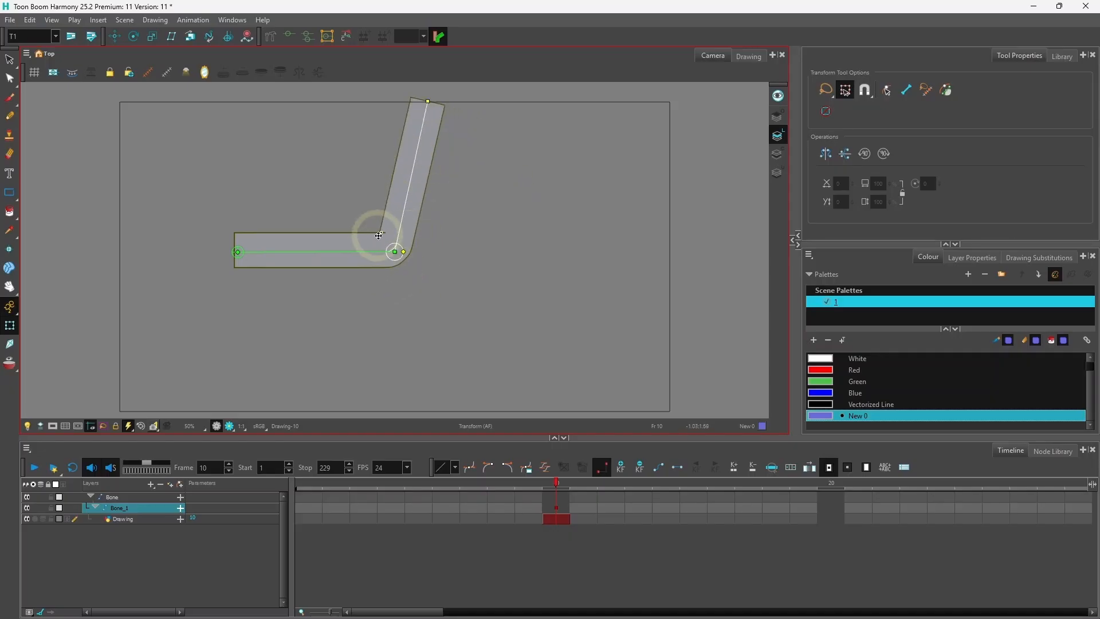
left_click_drag(404, 196, 455, 260)
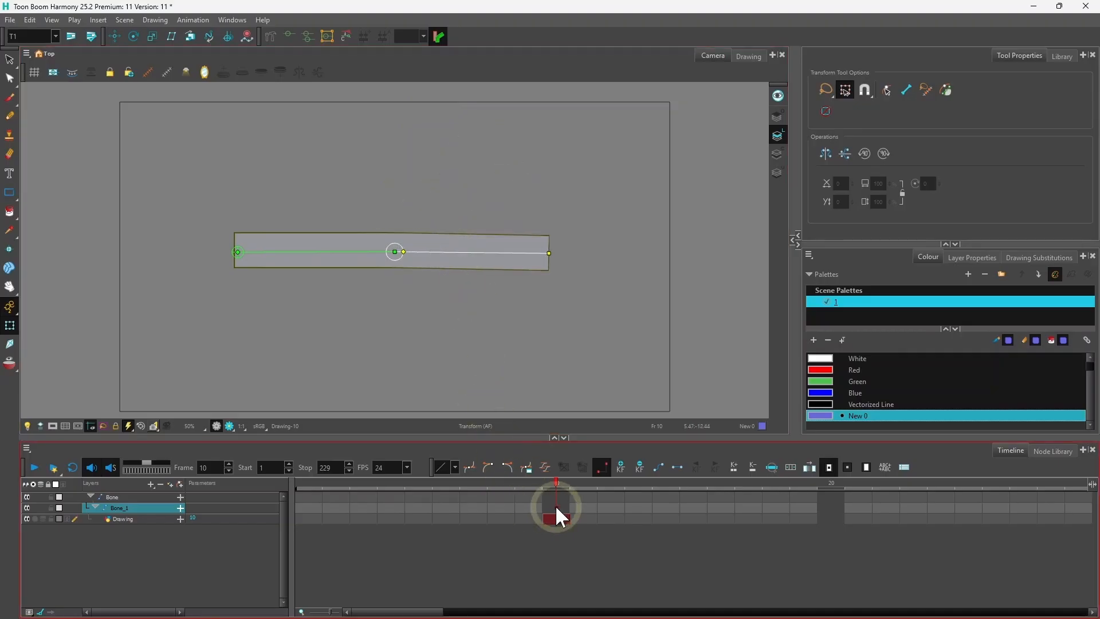
- Enlarge the radius of the bar's middle joint with the Rigging tool and test the bend by rotating the second bone
left_click(271, 38)
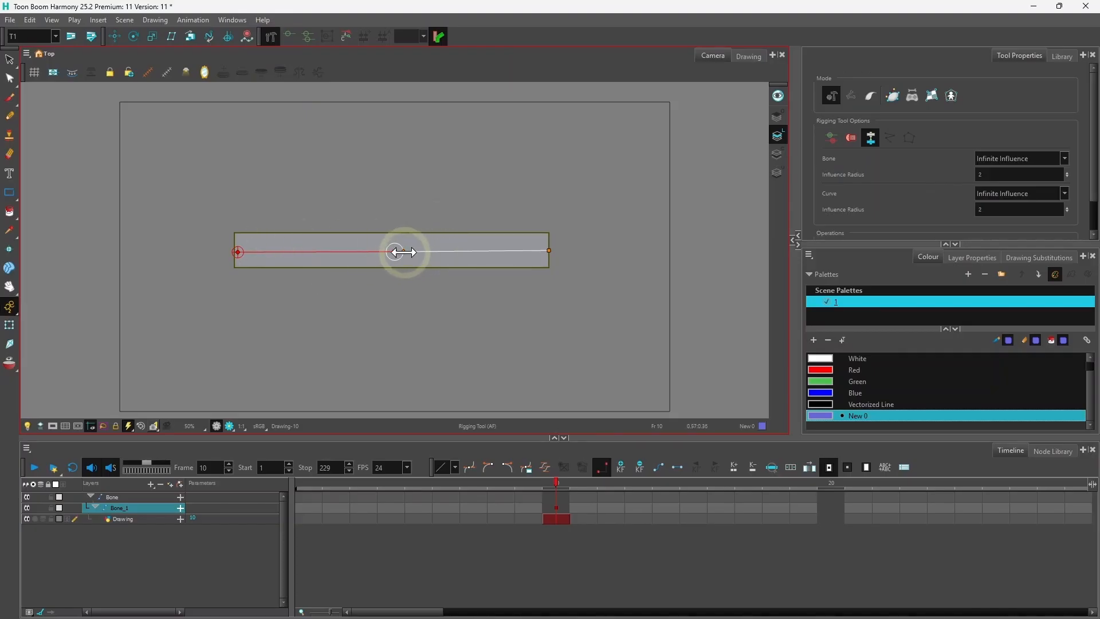
left_click_drag(420, 256, 425, 258)
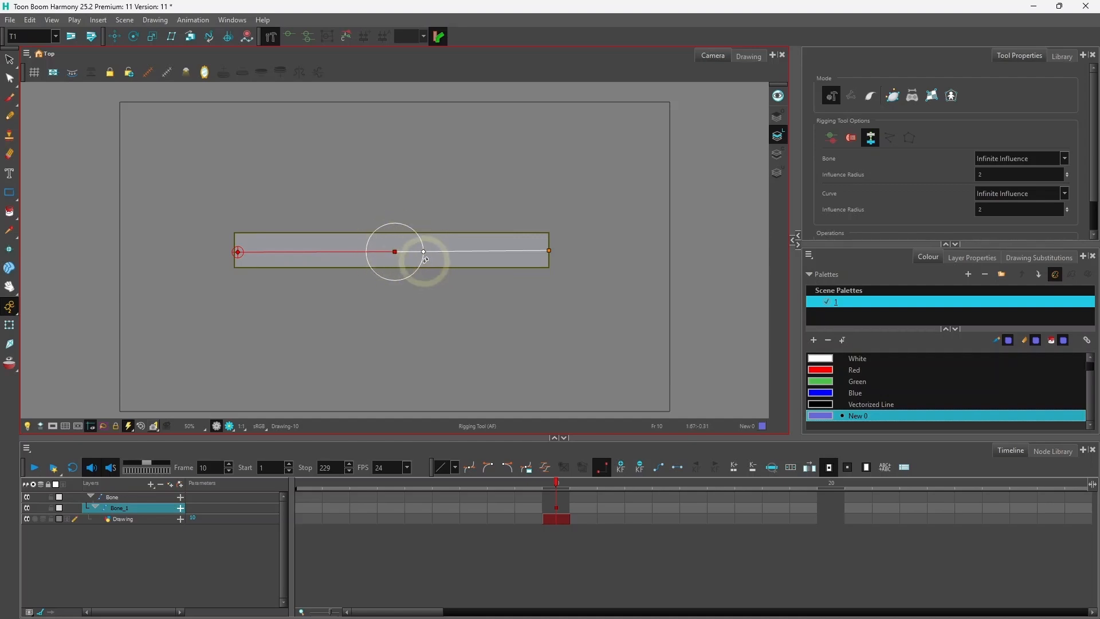
left_click(9, 325)
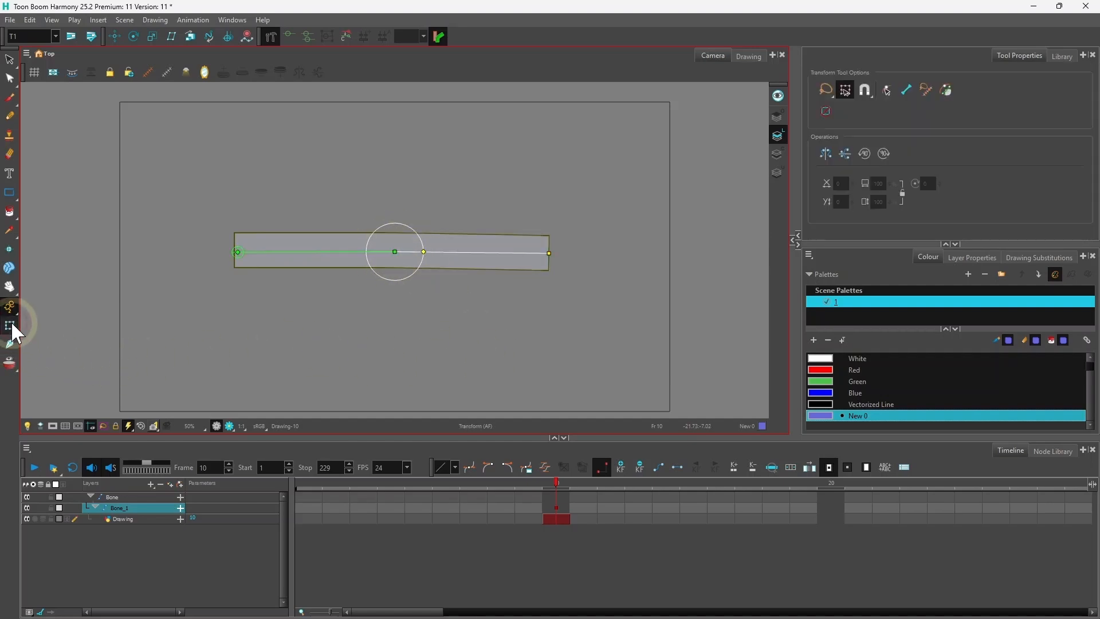
mouse_move(466, 258)
left_mouse_down()
mouse_move(454, 226)
mouse_move(397, 193)
mouse_move(426, 201)
mouse_move(468, 281)
mouse_move(418, 318)
mouse_move(393, 314)
mouse_move(432, 307)
mouse_move(466, 253)
left_mouse_up()
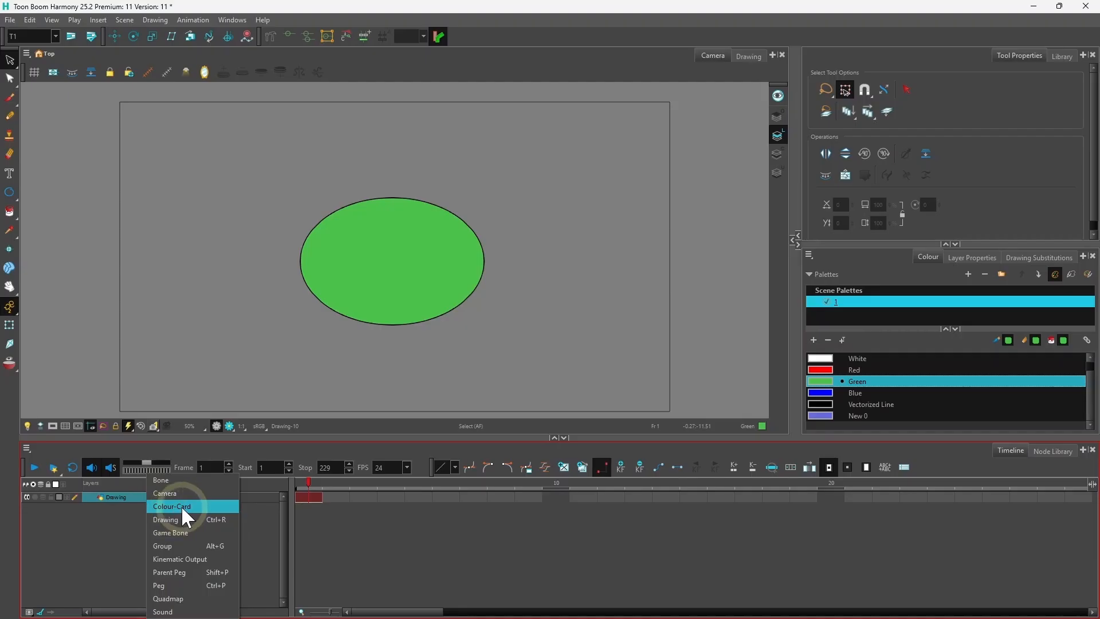
- Add a Colour-Card layer and arrange it below the Drawing layer with the green ellipse
left_click(181, 505)
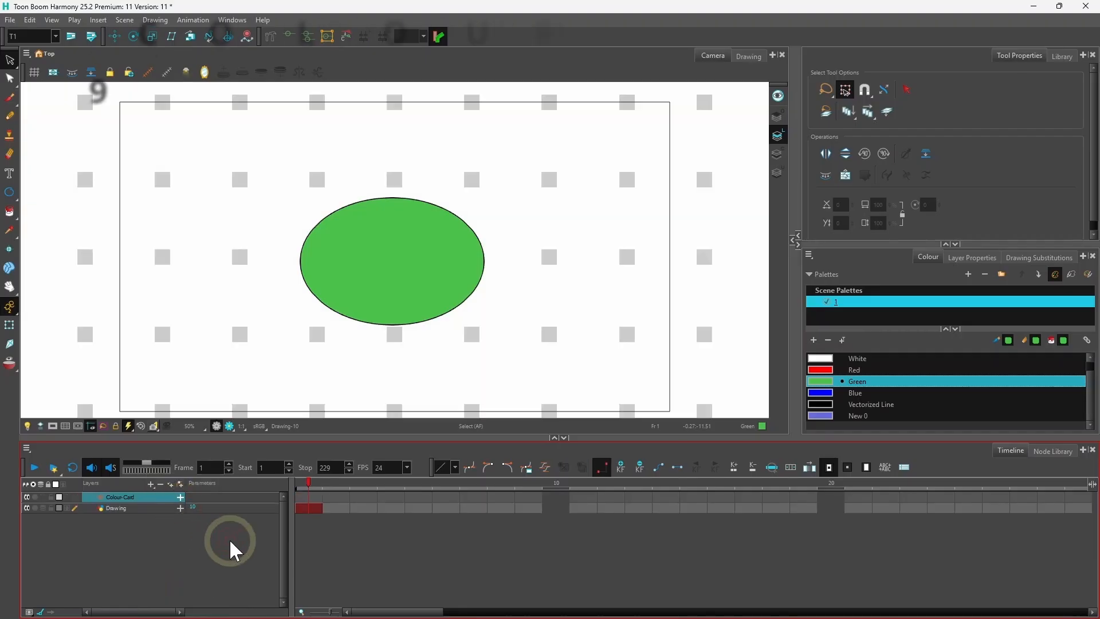
left_click(127, 508)
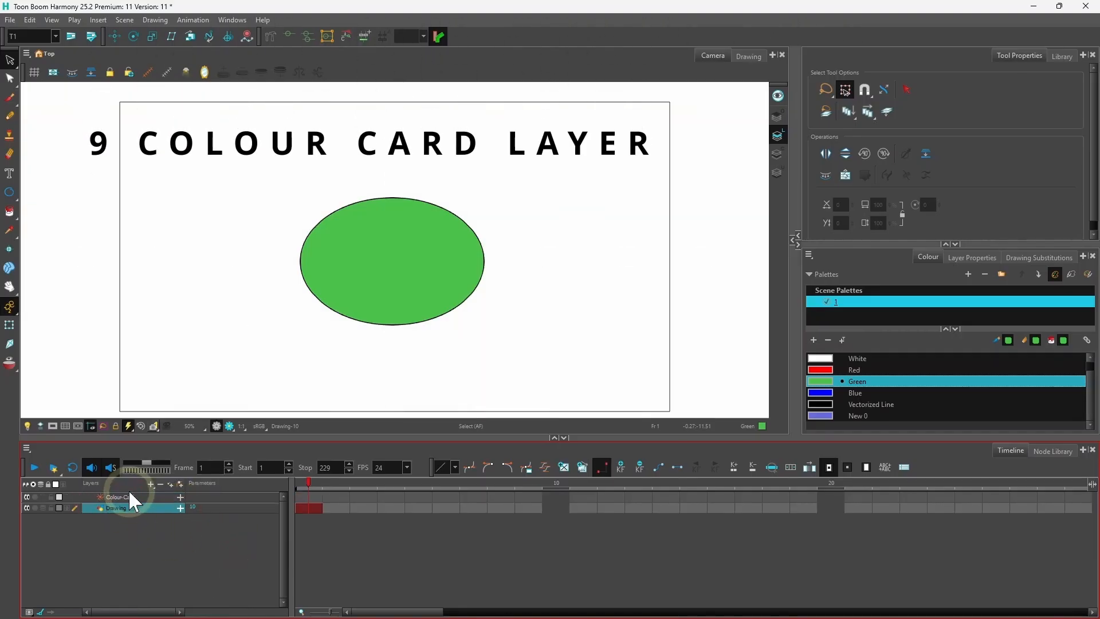
left_click_drag(122, 496, 126, 501)
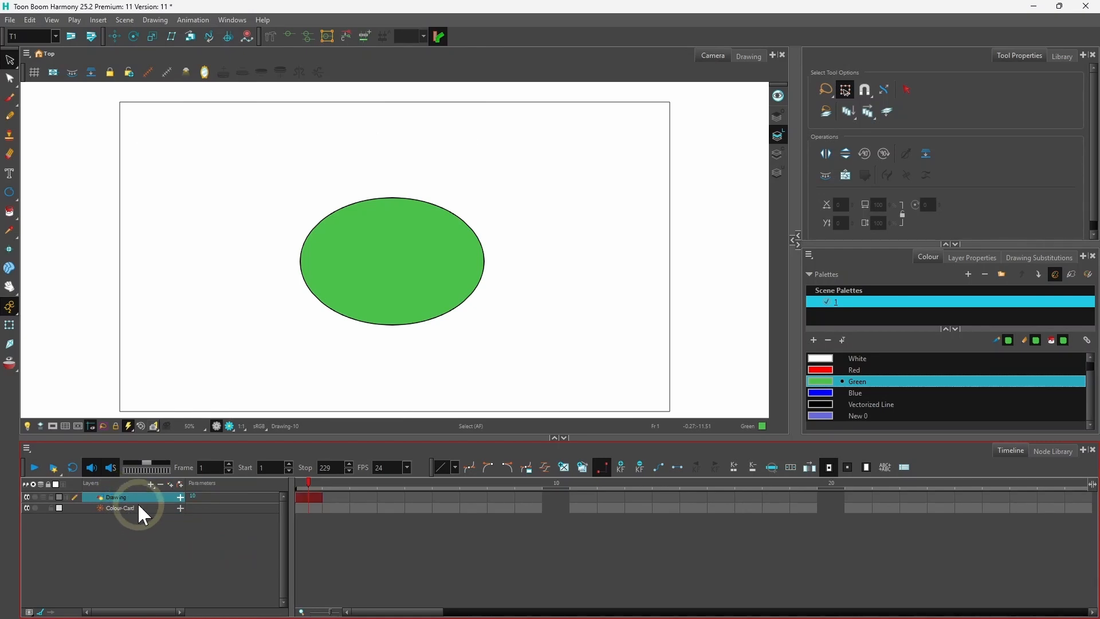
- Hide the Colour-Card layer and preview the green ellipse in the render view
left_click(27, 508)
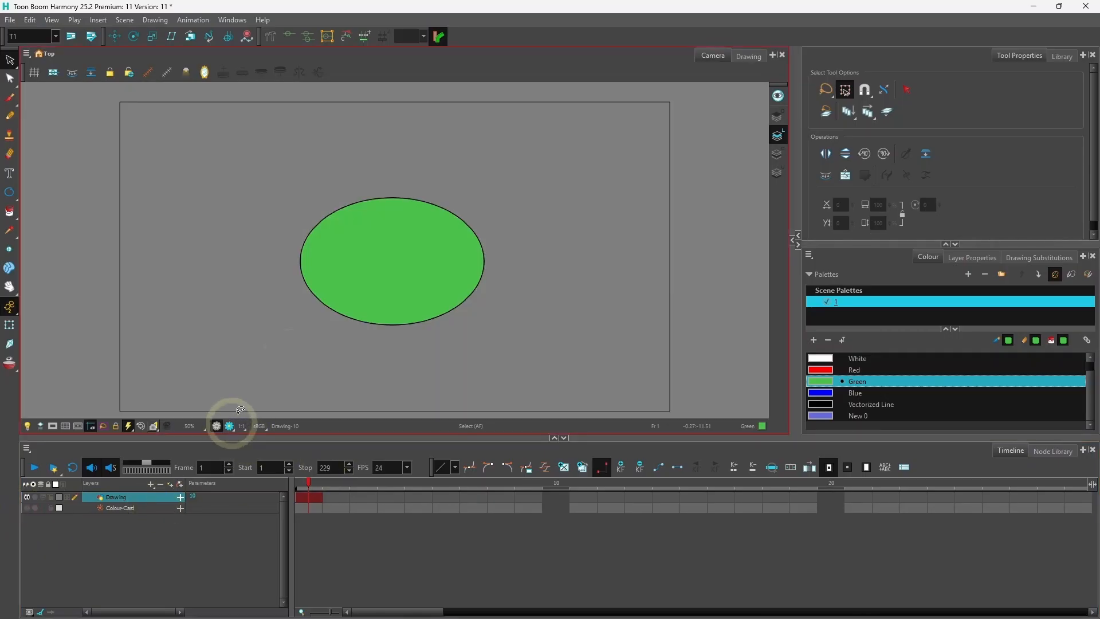
left_click(230, 426)
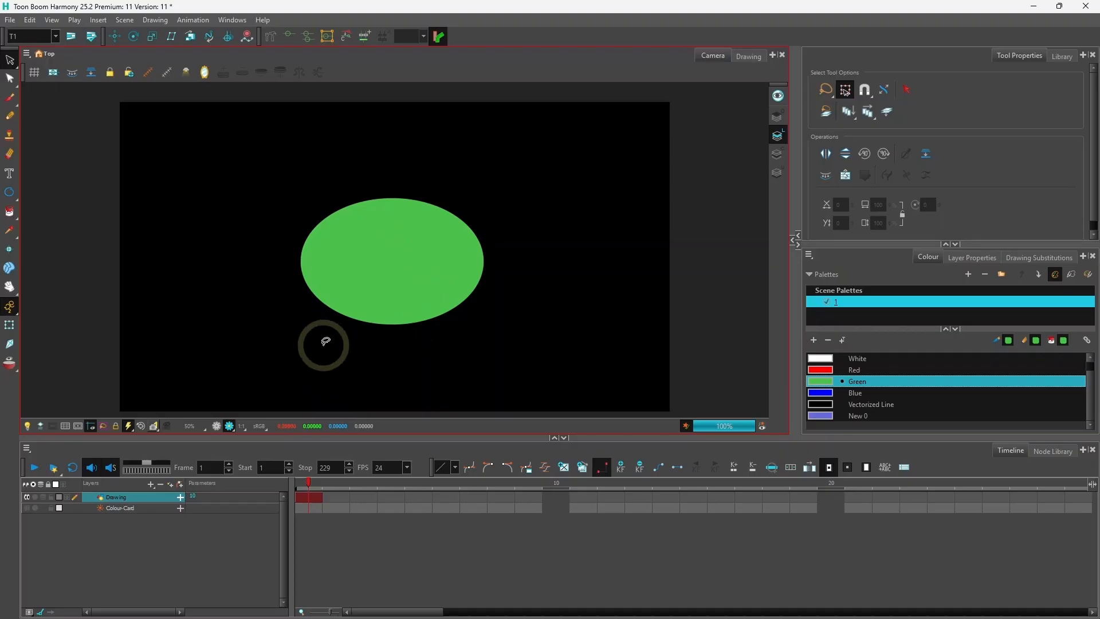
- Show the Colour-Card layer again, preview the scene in the render view, and return to the OpenGL view
left_click(218, 426)
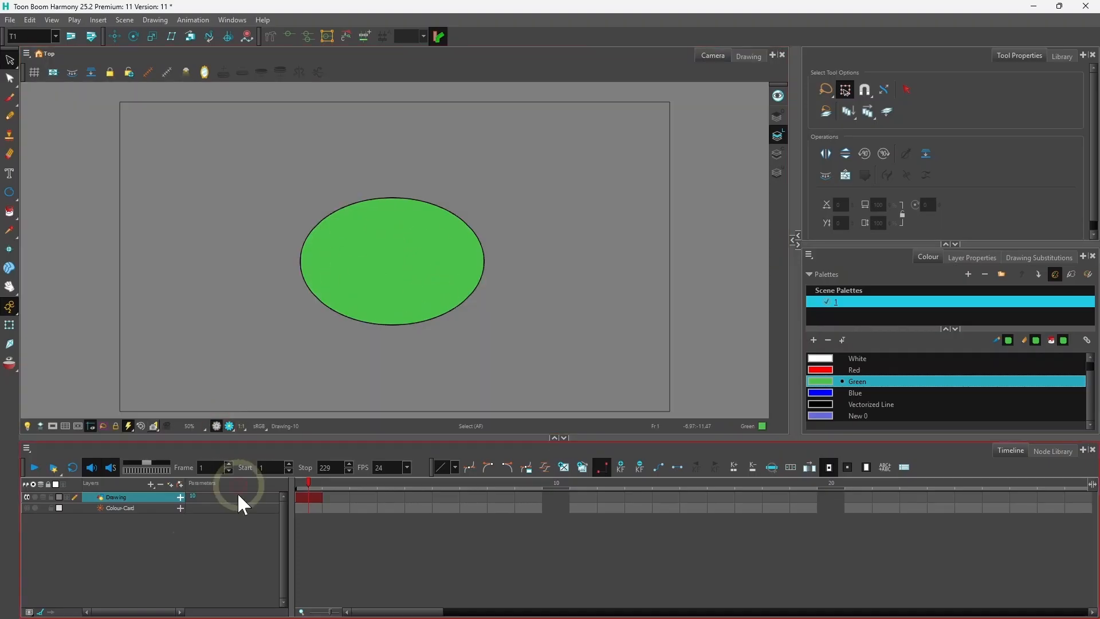
left_click(27, 507)
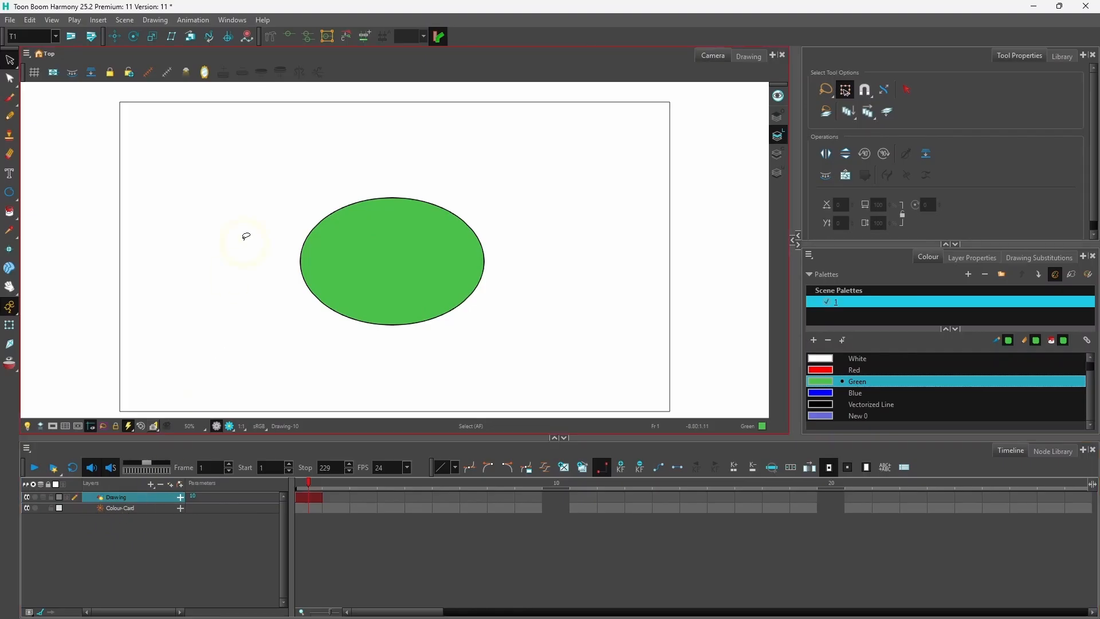
left_click(229, 429)
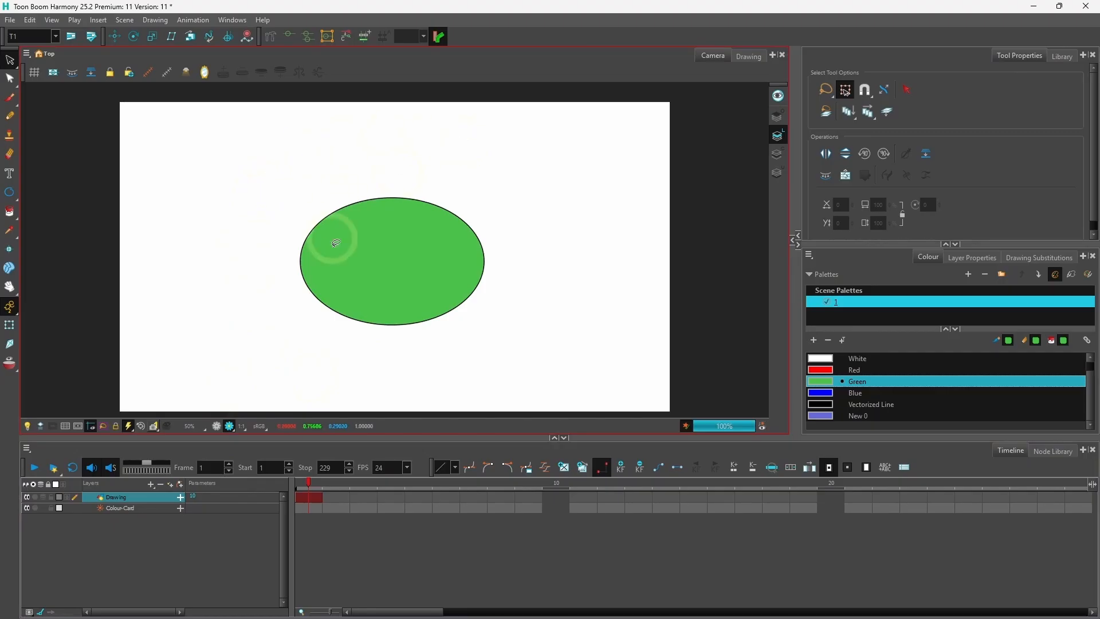
left_click(218, 425)
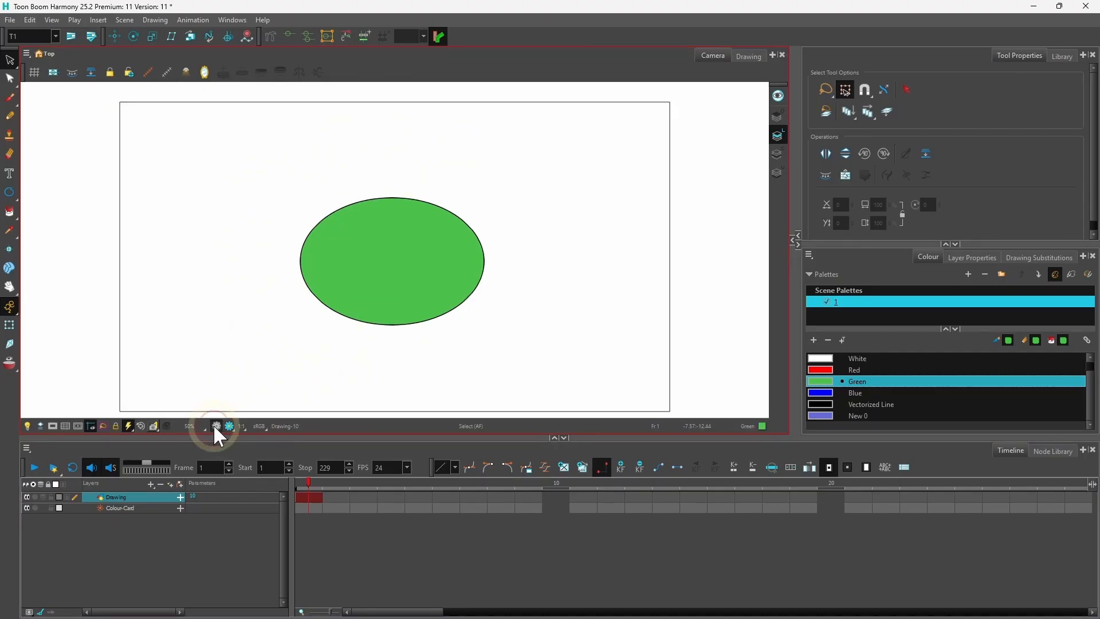
- Change the Colour-Card layer's colour to blue with red 34, green 70 and blue 193 in its layer properties
left_click(139, 506)
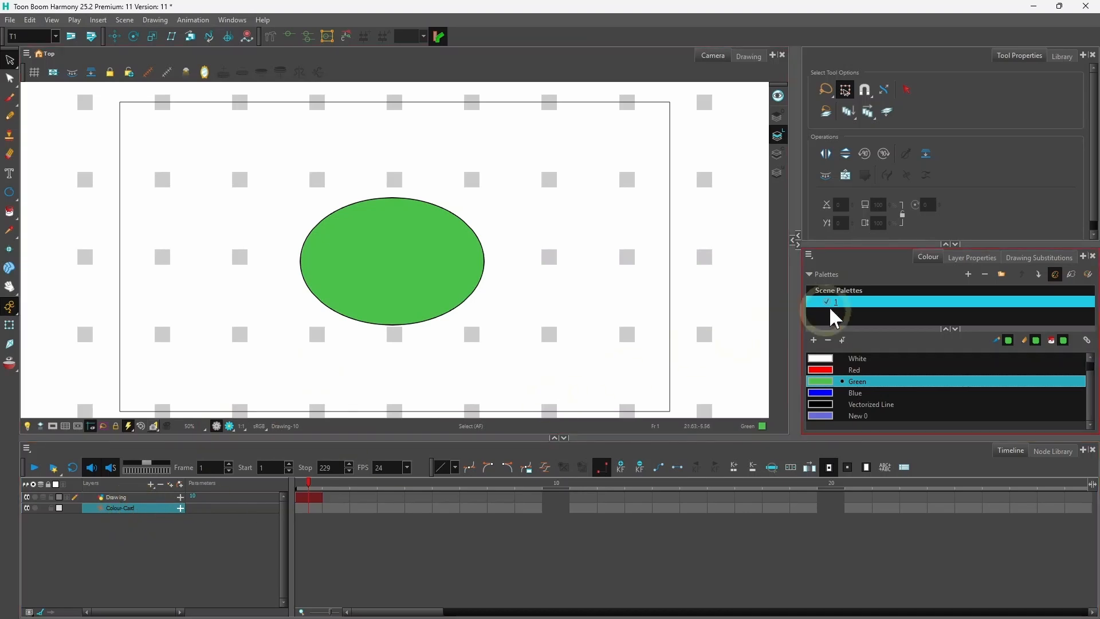
left_click(972, 258)
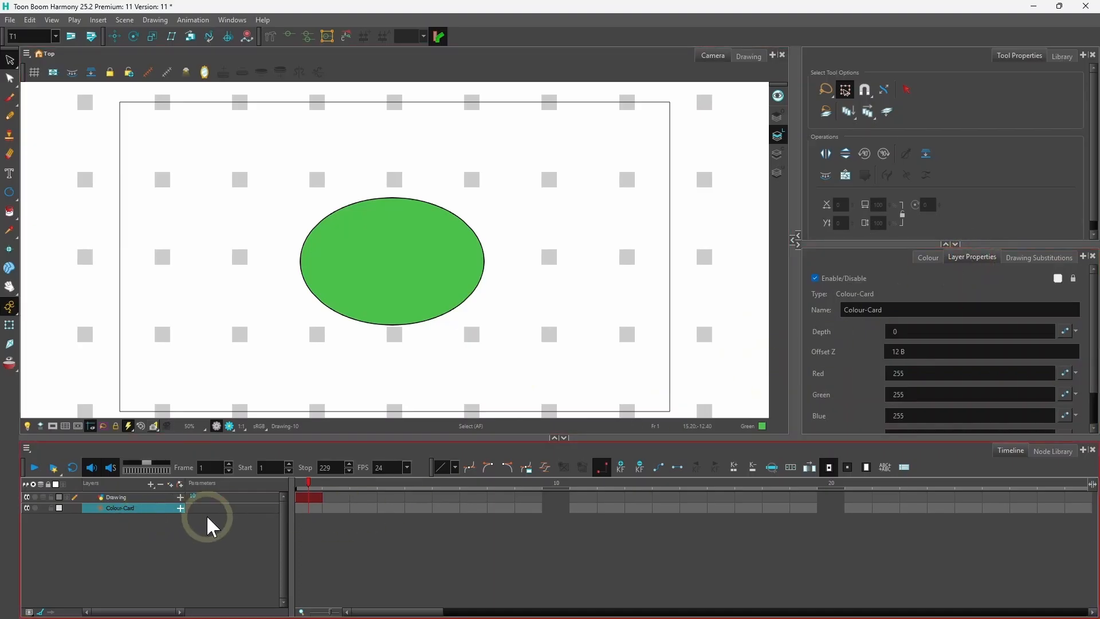
scroll(1095, 327, "down", 1)
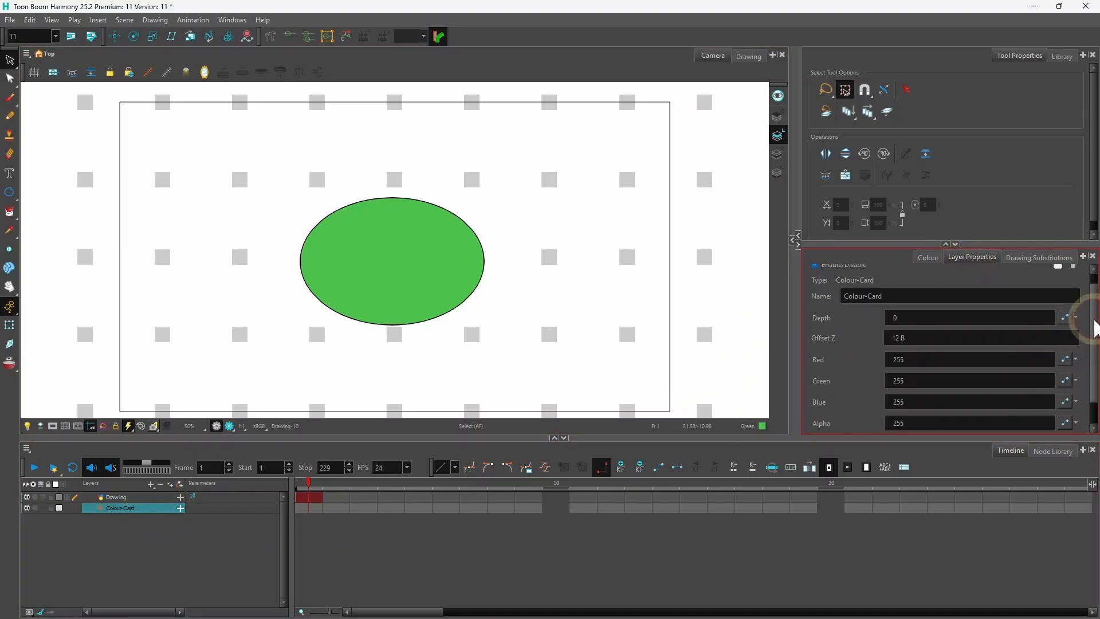
scroll(1094, 326, "down", 2)
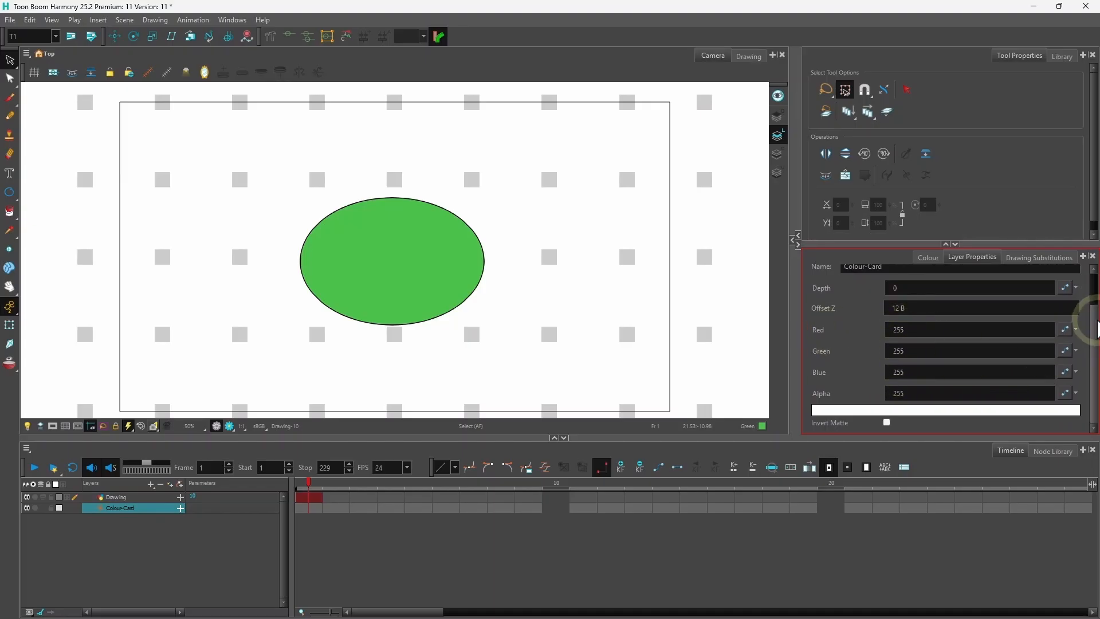
left_click(867, 411)
left_click_drag(727, 118, 802, 117)
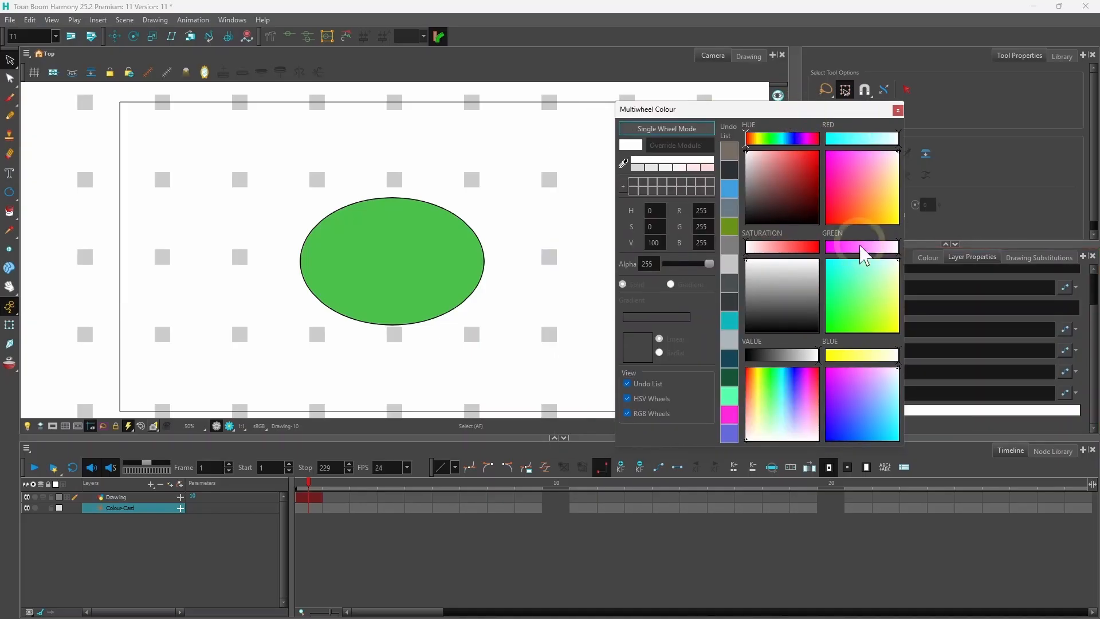
left_click(774, 312)
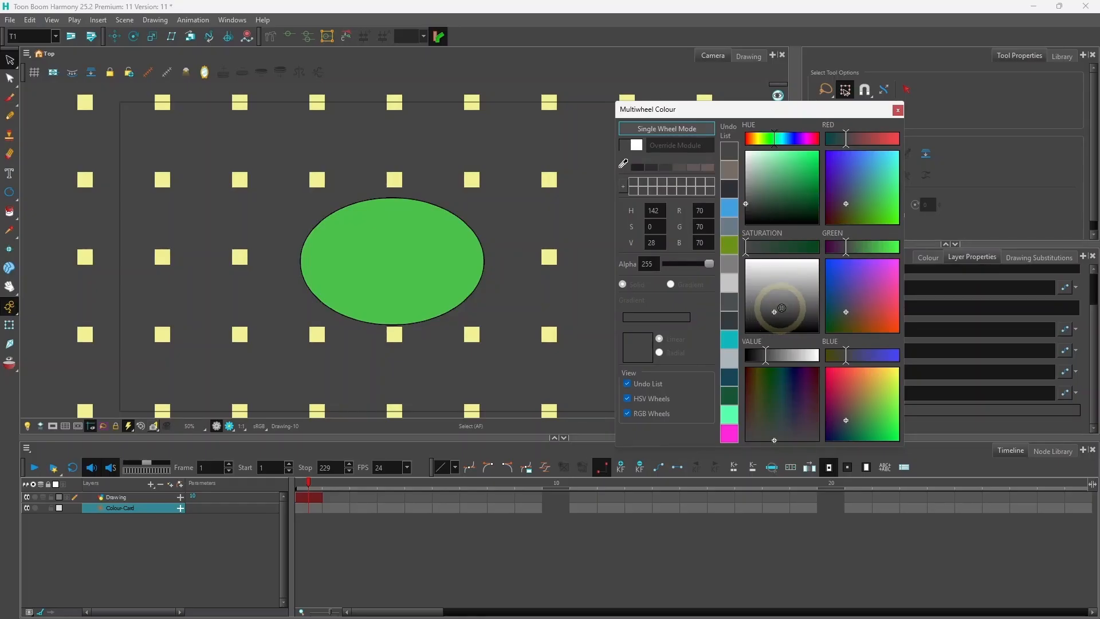
left_click(833, 287)
mouse_move(833, 287)
left_mouse_down()
mouse_move(835, 300)
mouse_move(836, 277)
left_mouse_up()
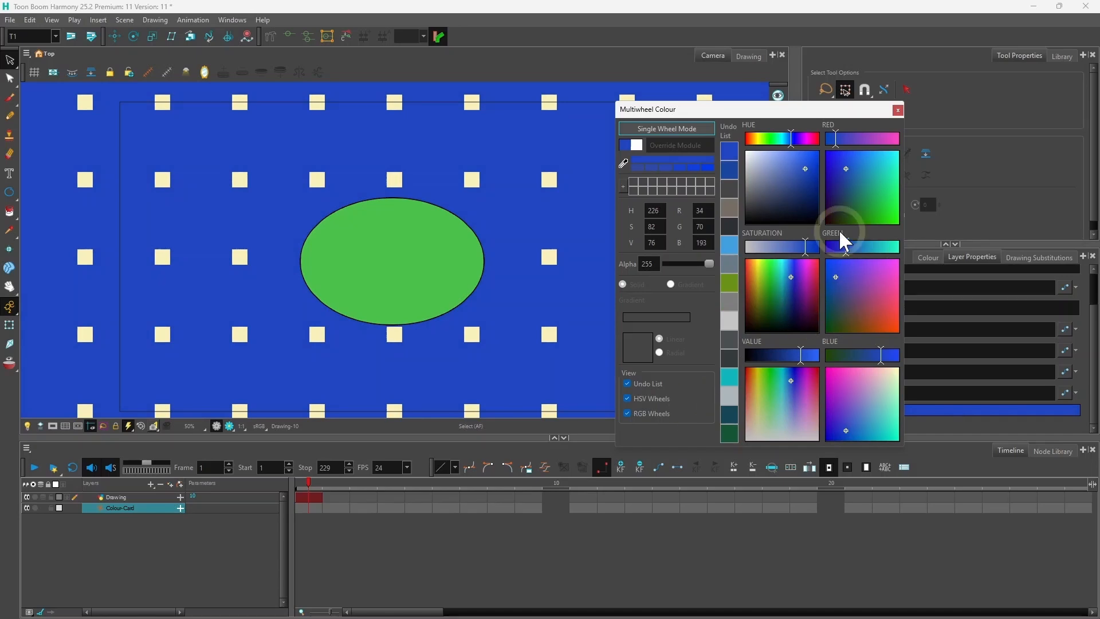
left_click(897, 109)
left_click(898, 260)
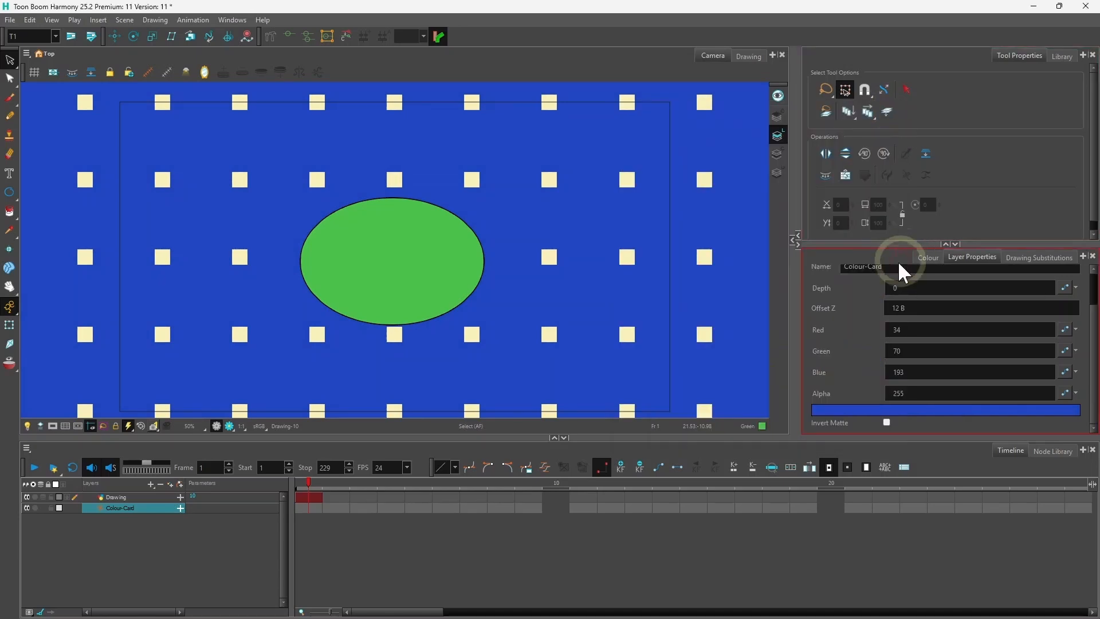
- Select the Drawing layer, preview the ellipse over the blue colour card in the render view, and return to the OpenGL view
left_click(135, 497)
left_click(229, 427)
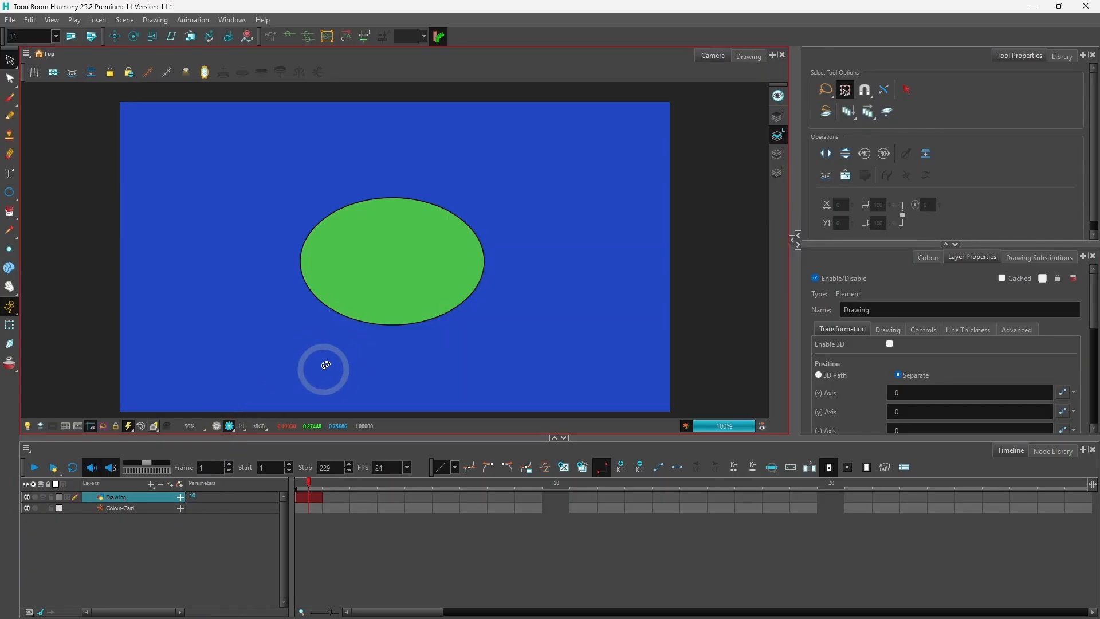
left_click(216, 426)
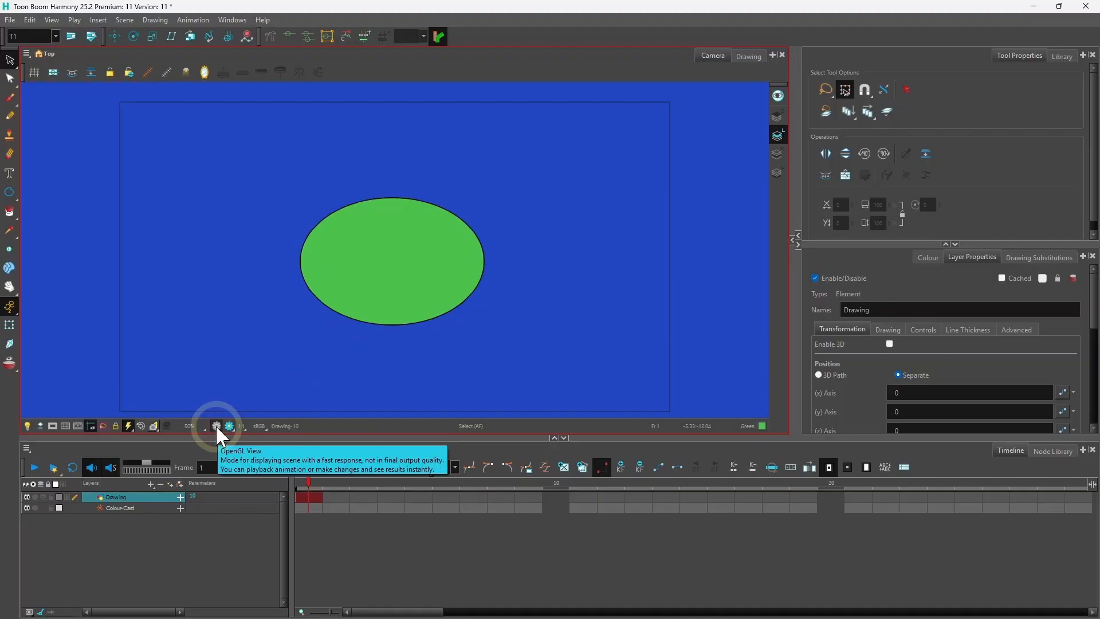